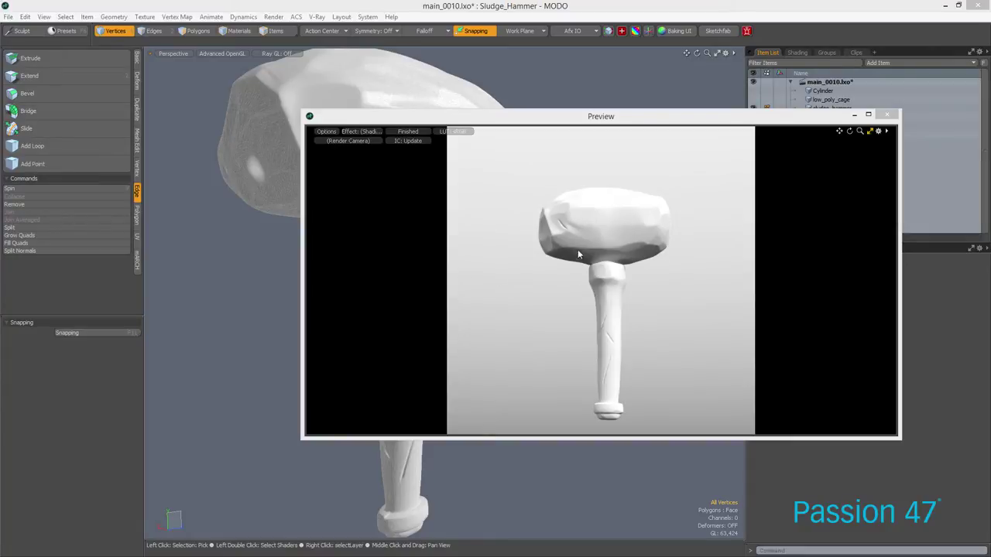
Examine the hammer from several angles in the render preview and close the preview
alt+drag(608, 402, 634, 290)
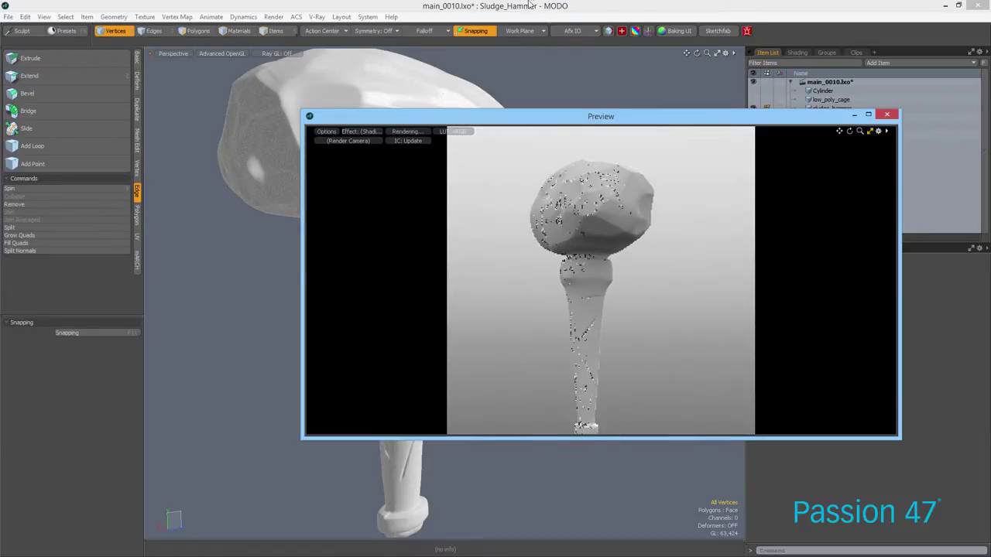
alt+drag(517, 236, 656, 214)
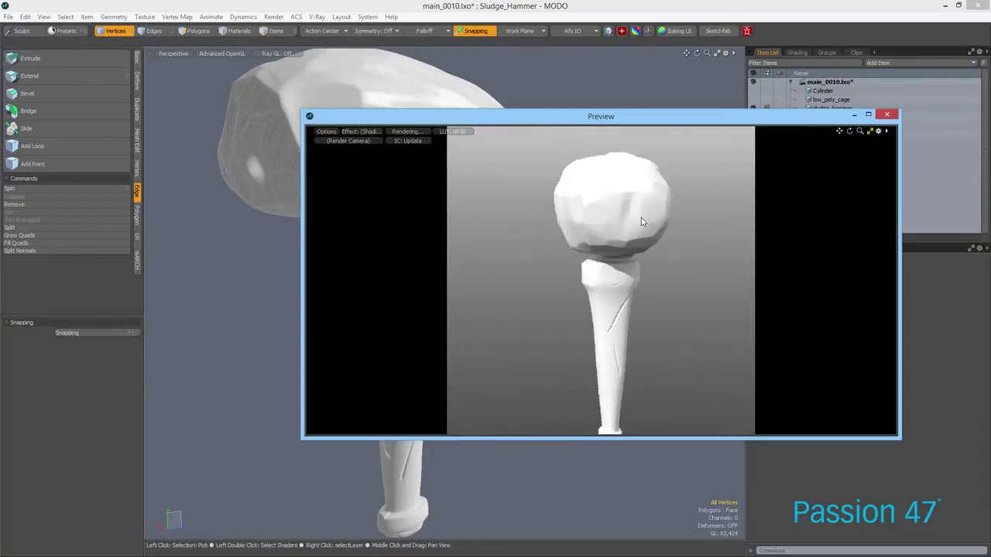
click(888, 116)
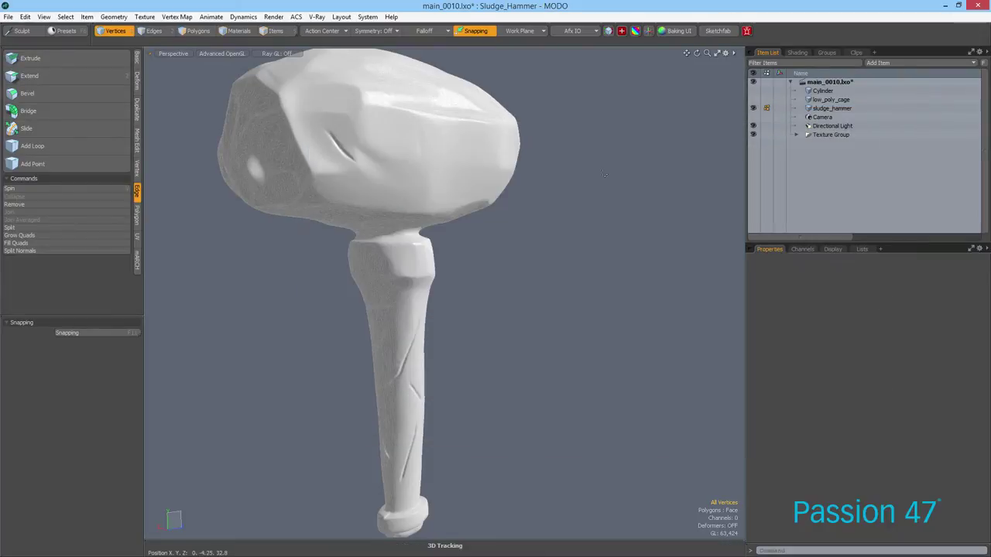
Select the low_poly_cage mesh and switch to the Topology layout to view it over the sculpted hammer
click(825, 100)
key(grave)
click(381, 246)
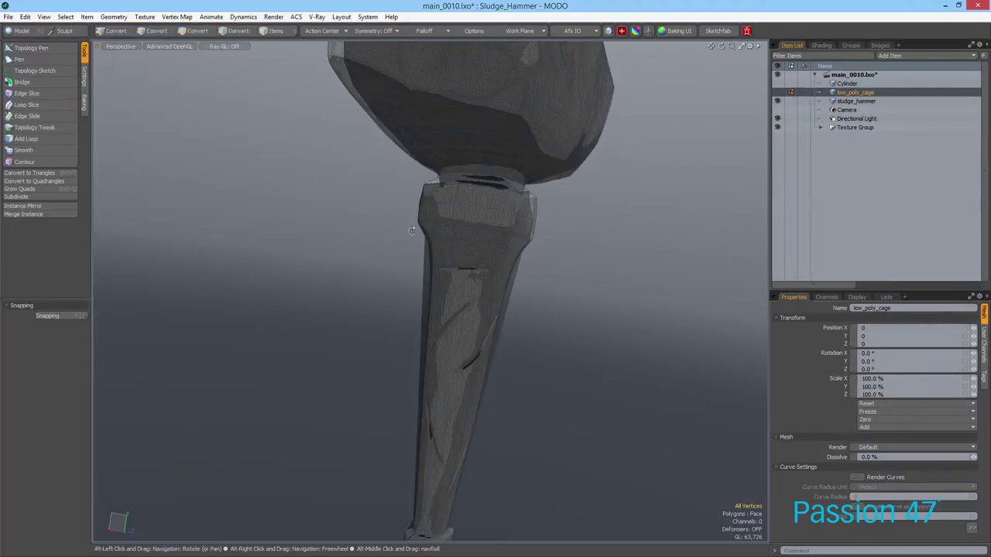
scroll(467, 232, down, 3)
alt+drag(467, 232, 369, 222)
alt+drag(541, 221, 433, 225)
ctrl+alt+drag(524, 274, 454, 305)
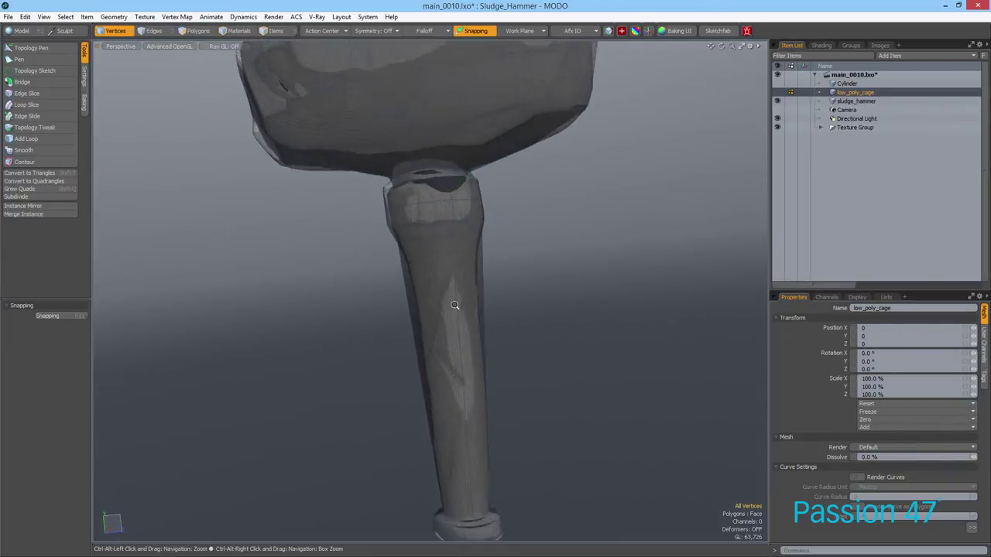
Smooth the Cylinder mesh onto the hammer handle with a background constraint offset of 3
click(855, 102)
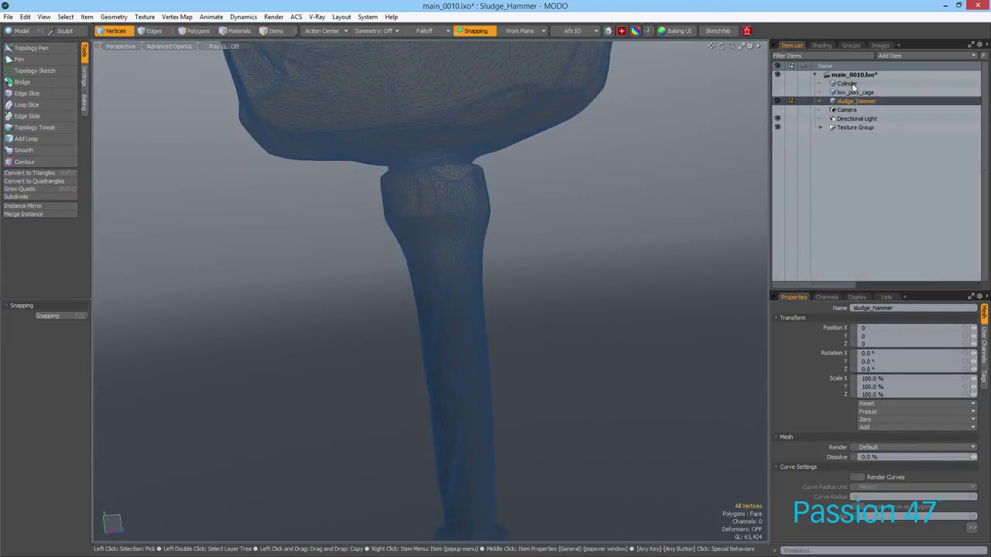
click(850, 84)
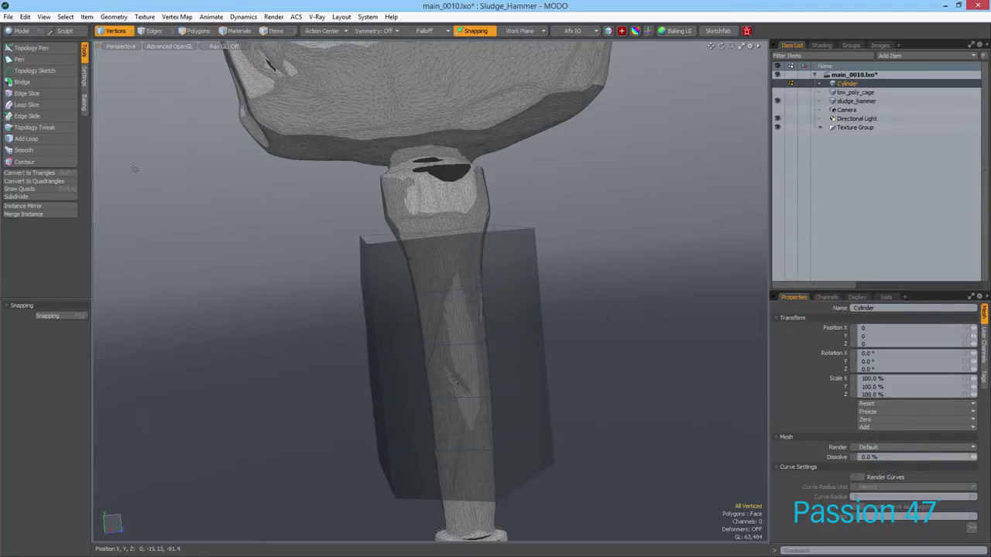
click(54, 150)
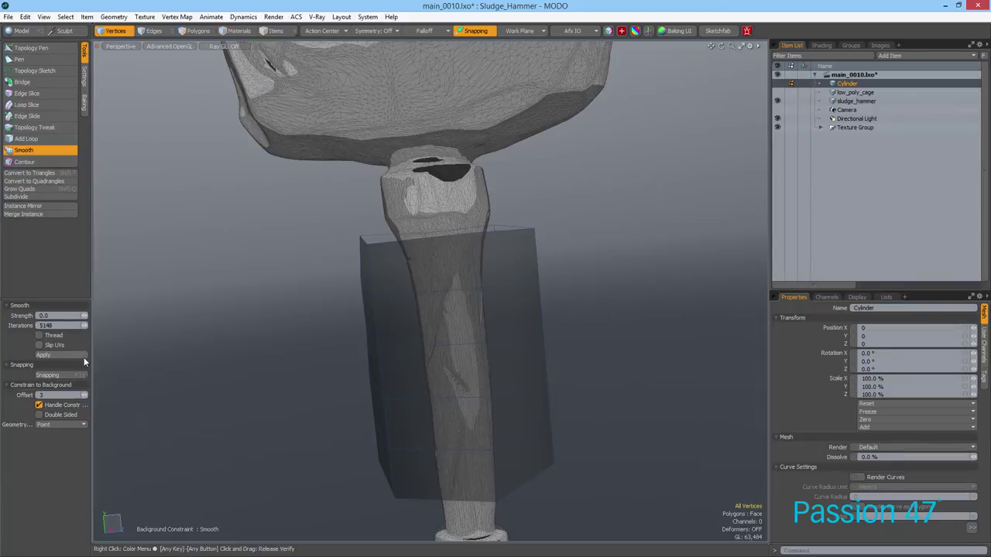
click(58, 395)
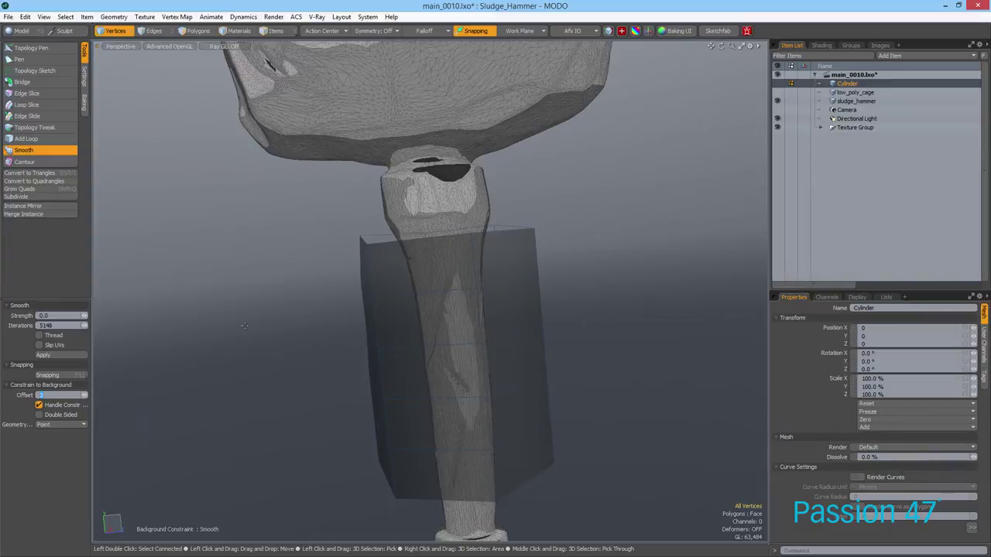
drag(254, 301, 256, 297)
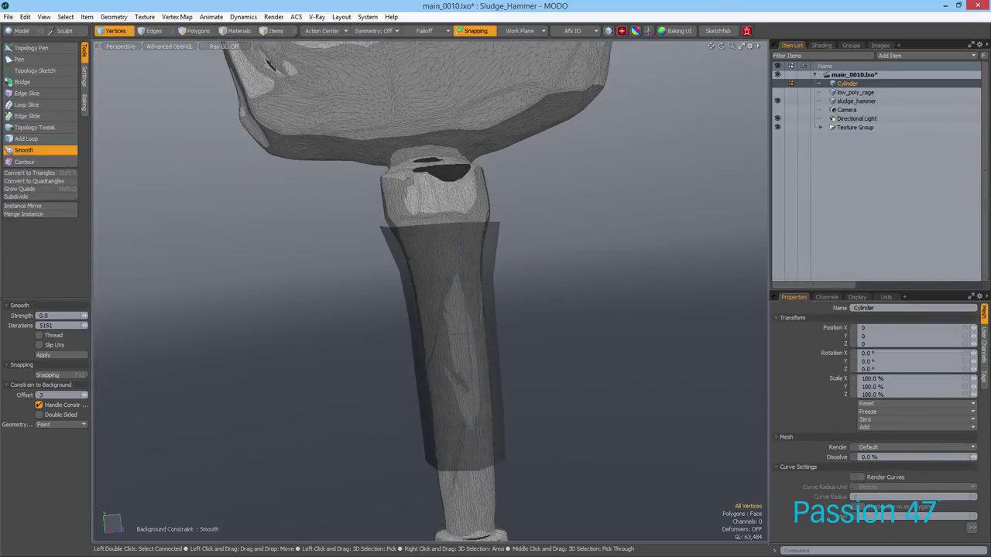
Inspect the smoothed Cylinder around the handle, hiding the sludge_hammer mesh and showing it again
alt+drag(408, 175, 413, 266)
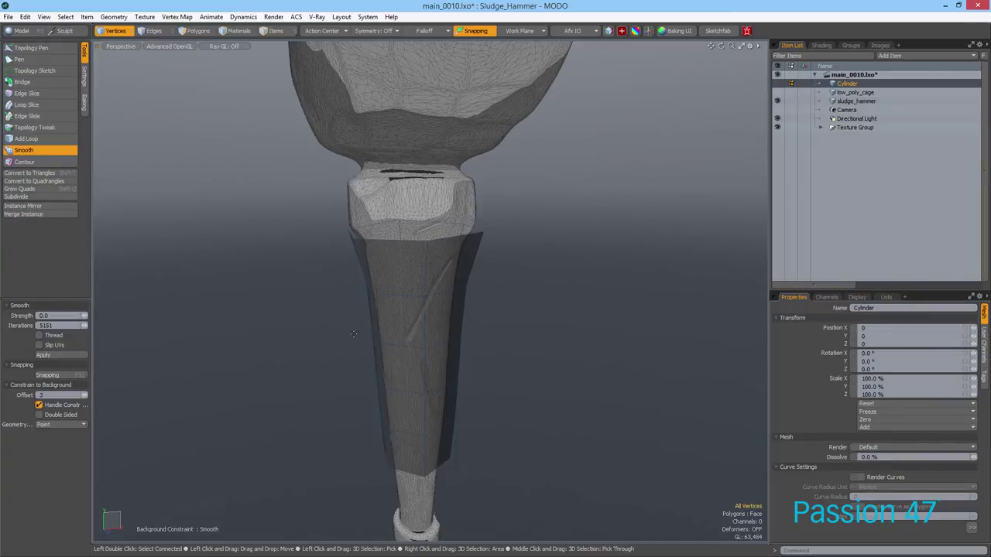
scroll(353, 334, up, 5)
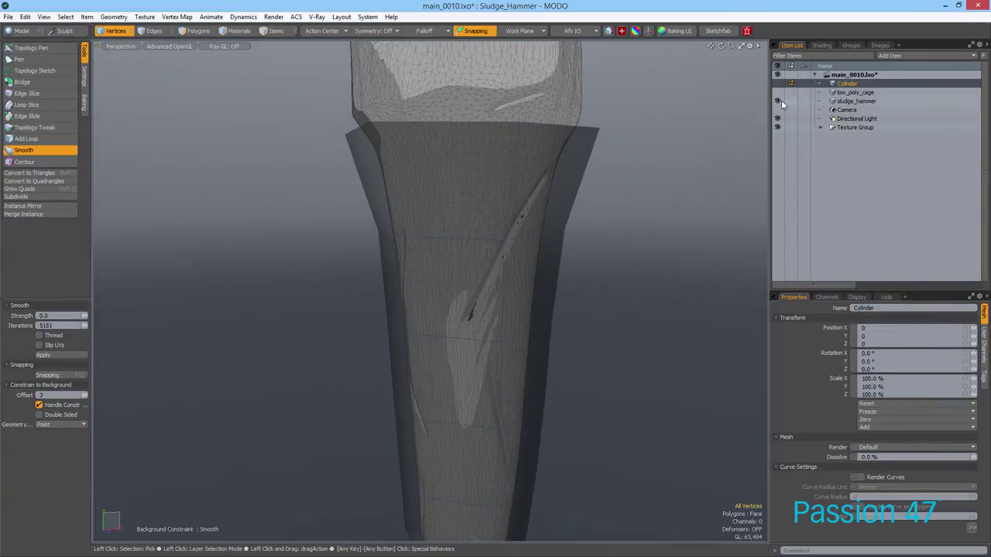
click(777, 100)
scroll(587, 223, down, 5)
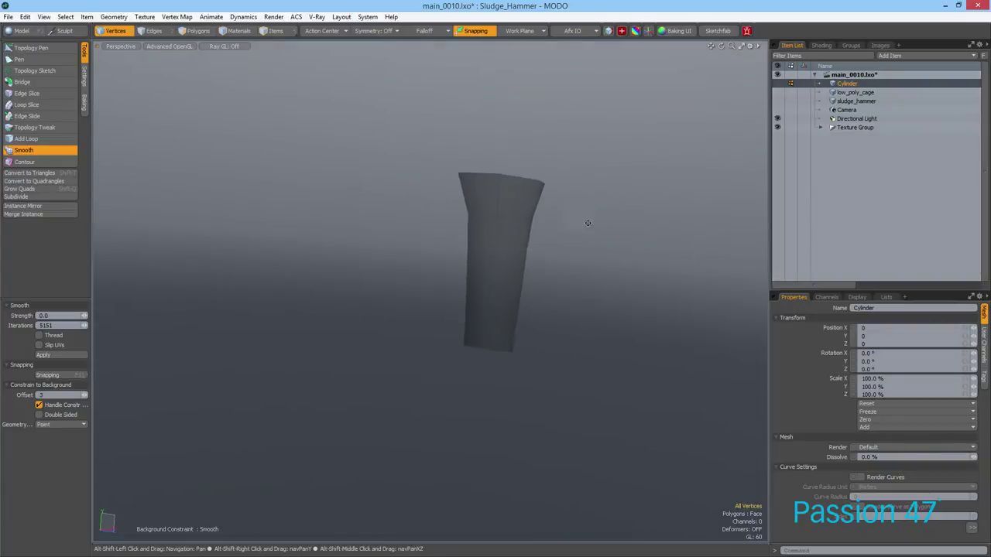
mouse_move(587, 223)
alt+mouse_down()
mouse_move(491, 299)
mouse_move(588, 215)
mouse_move(621, 221)
mouse_move(471, 261)
mouse_move(427, 255)
mouse_move(558, 254)
mouse_move(582, 241)
alt+mouse_up()
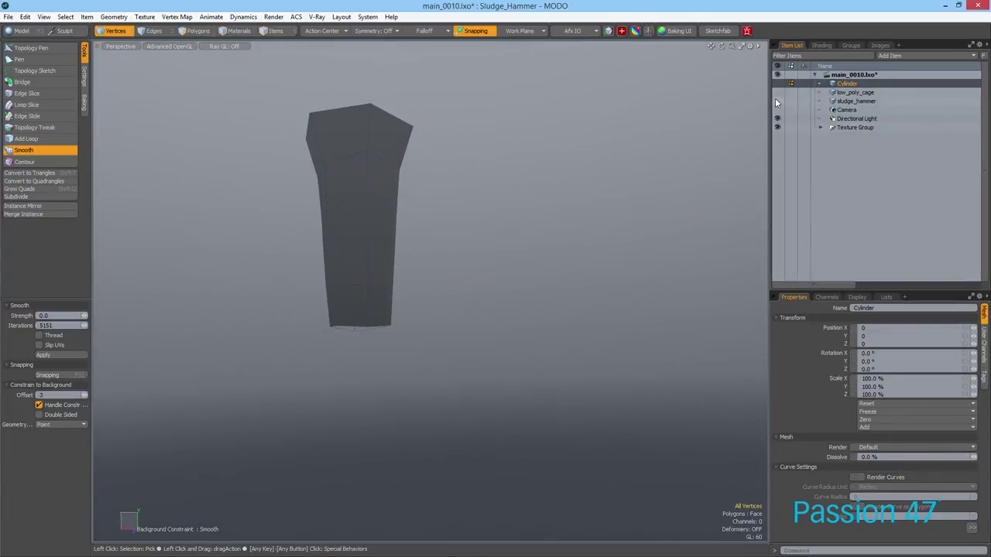
click(777, 100)
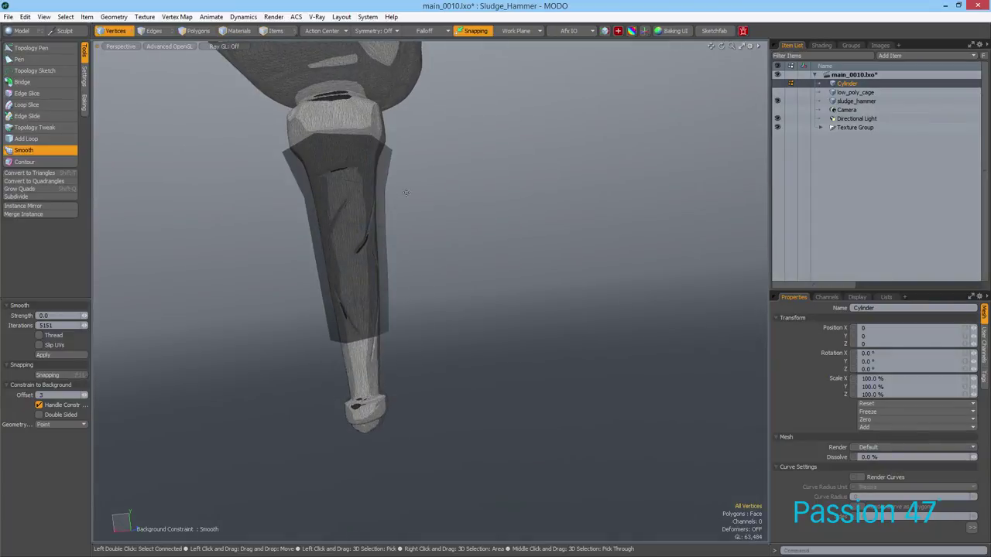
Set the background constraint offset to 1 and smooth the Cylinder closer to the handle
alt+drag(417, 173, 379, 207)
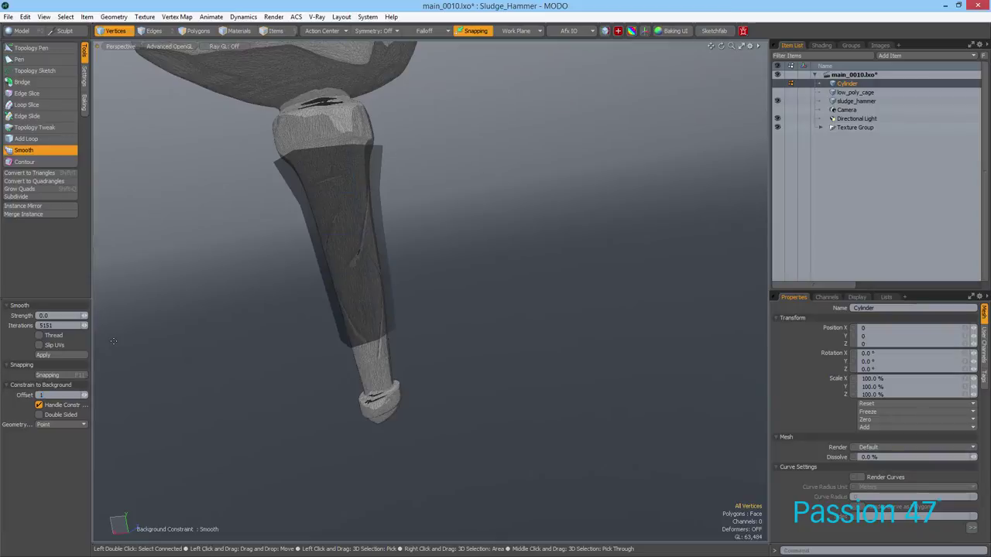
click(248, 131)
alt+drag(248, 131, 306, 168)
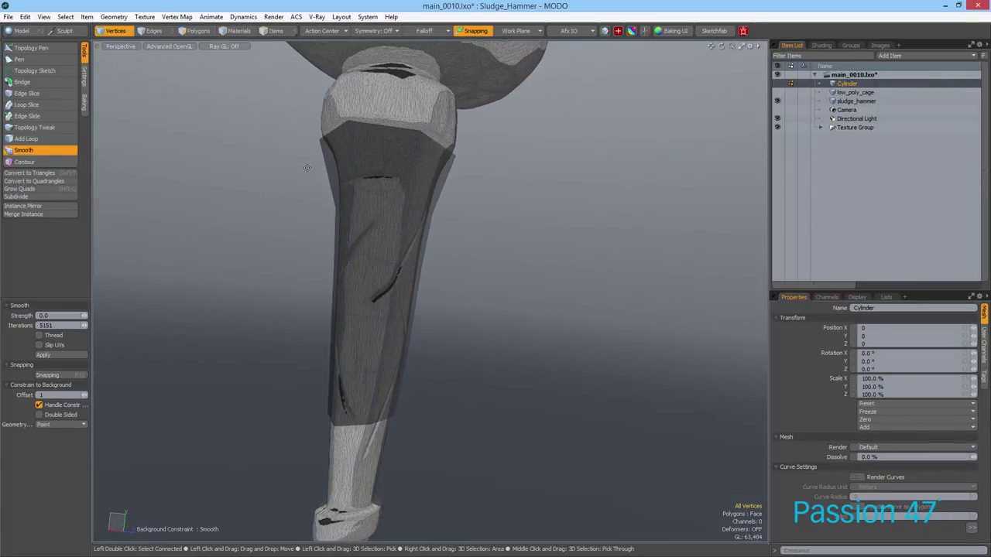
mouse_move(306, 168)
alt+mouse_down()
mouse_move(380, 191)
mouse_move(485, 148)
mouse_move(484, 220)
mouse_move(404, 166)
alt+mouse_up()
Hide the sludge_hammer mesh and select low_poly_cage to display the low-poly hammer alone
click(776, 103)
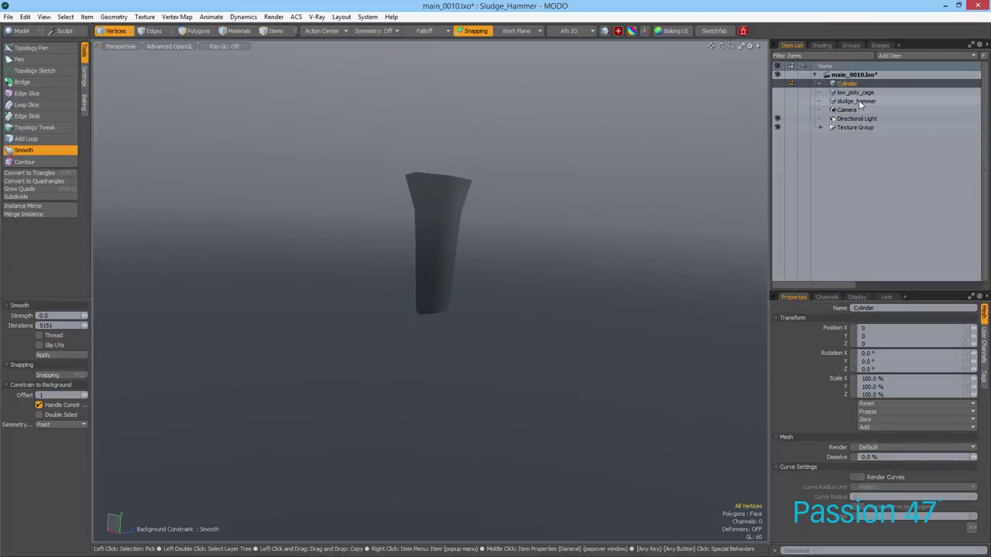
click(856, 101)
alt+drag(614, 159, 424, 186)
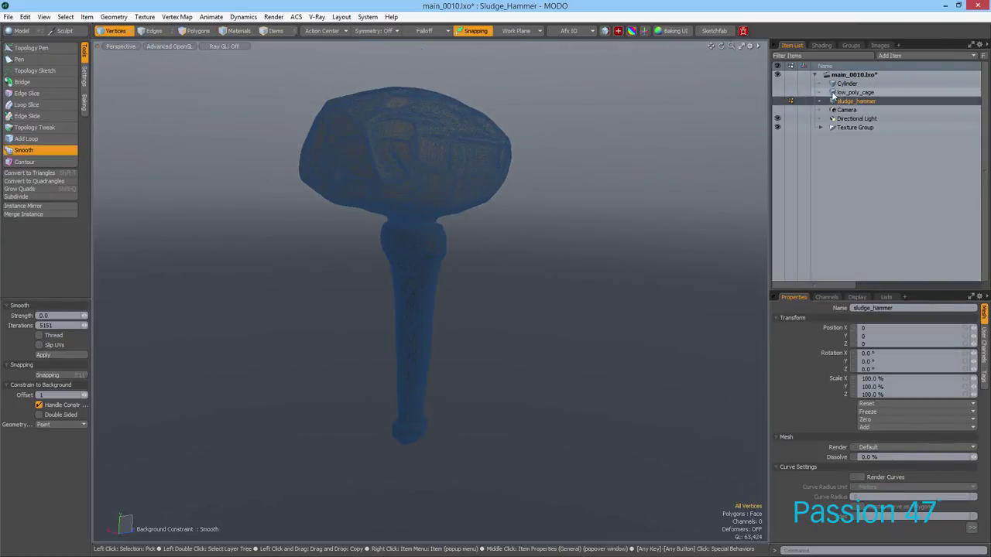
click(855, 93)
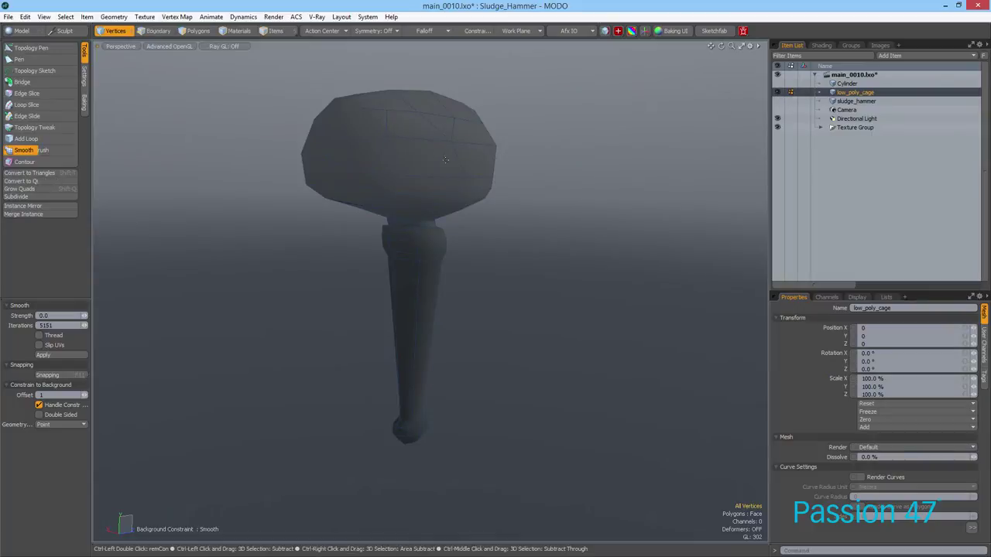
Switch to the UV editing layout and examine the low_poly_cage islands in the Texture UV map
key(ctrl+Tab)
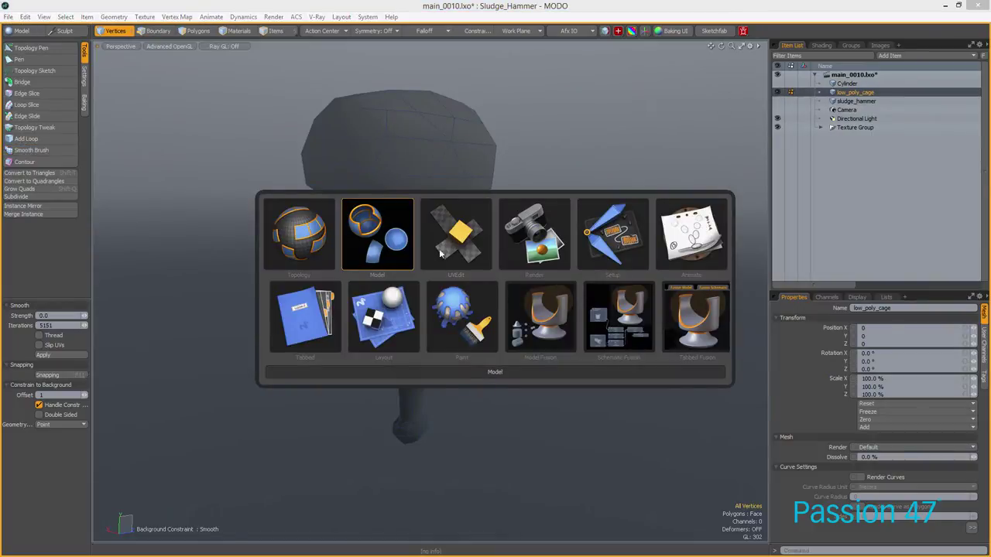
click(455, 232)
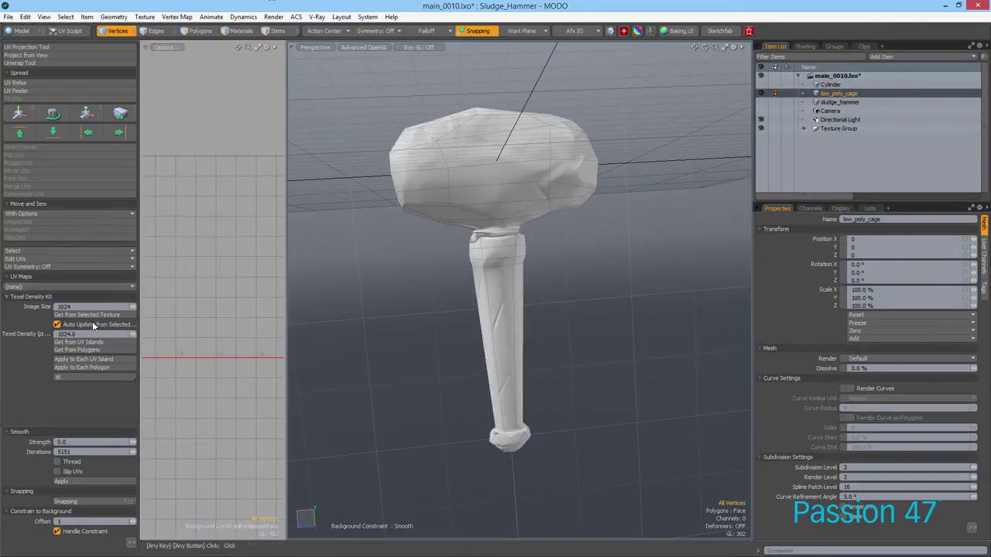
click(68, 294)
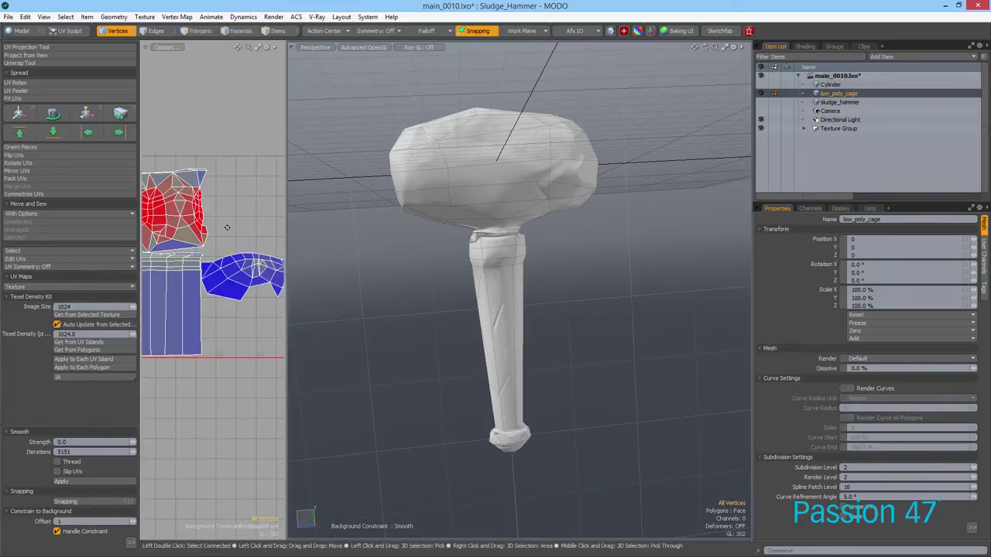
drag(284, 229, 431, 255)
scroll(353, 281, up, 3)
ctrl+alt+drag(353, 282, 332, 271)
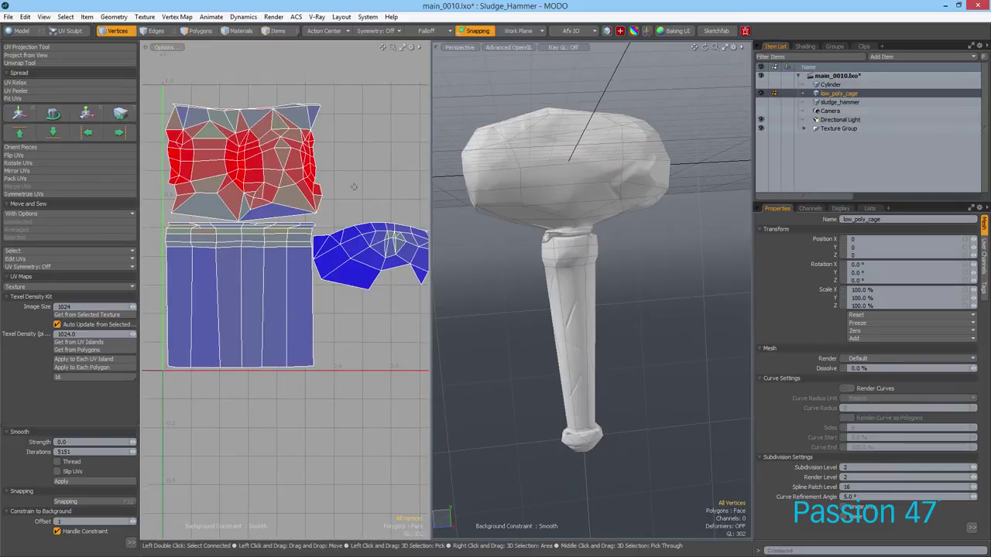
ctrl+alt+drag(335, 219, 335, 85)
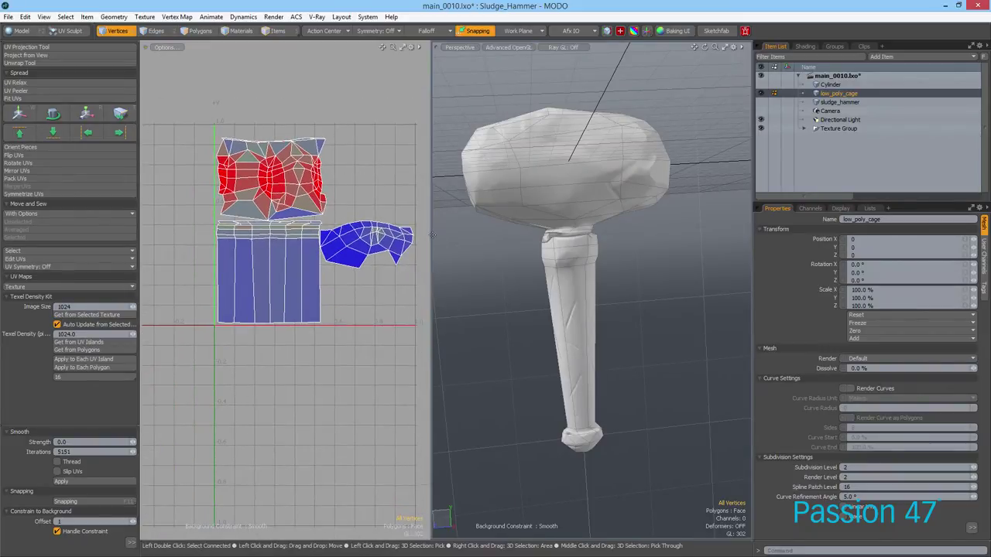
drag(427, 233, 315, 236)
alt+drag(478, 253, 348, 259)
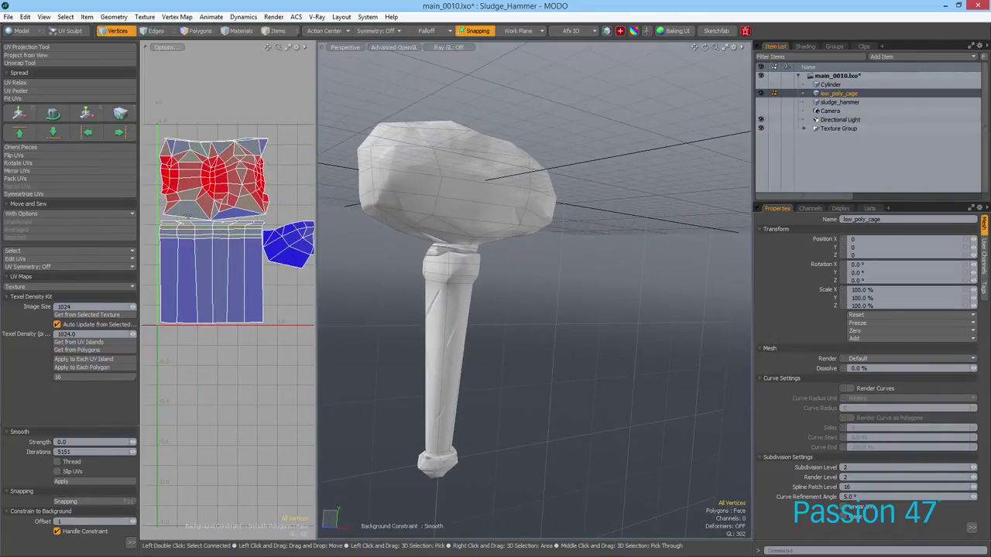
scroll(186, 216, up, 2)
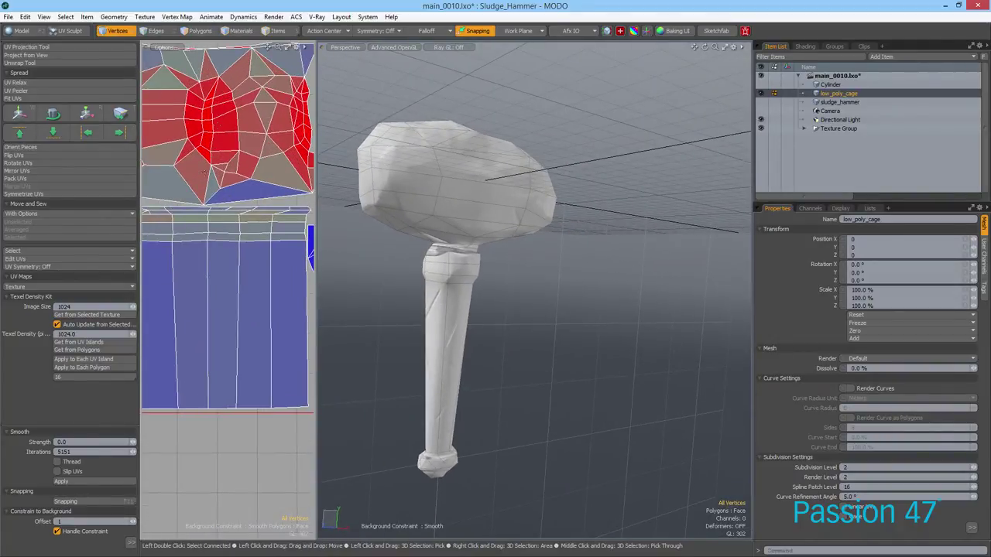
Return to the Model layout and turn off the low_poly_cage_Normal_1001 image in the hammer material of the Shader Tree
key(ctrl+Tab)
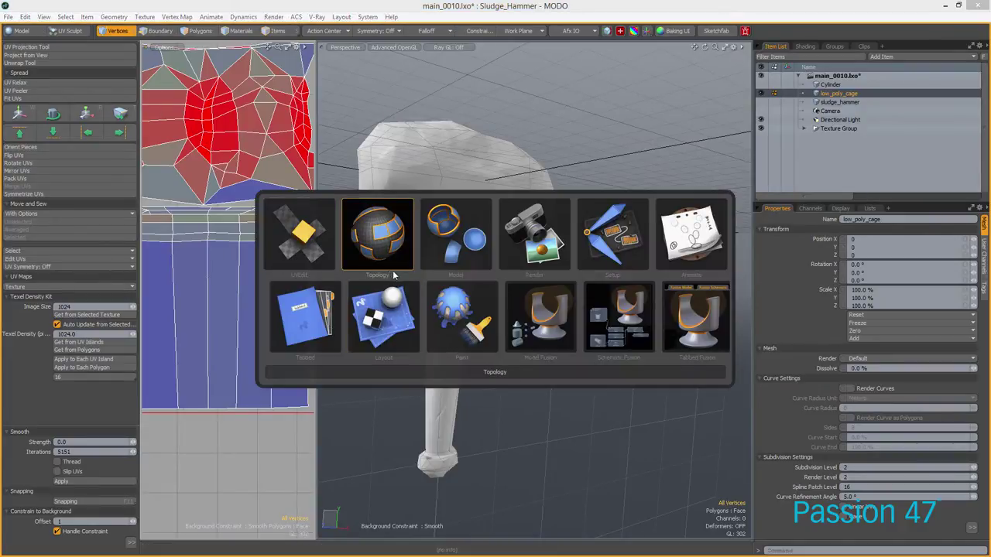
click(450, 245)
mouse_move(453, 240)
ctrl+alt+mouse_down()
mouse_move(473, 243)
mouse_move(407, 271)
ctrl+alt+mouse_up()
click(797, 52)
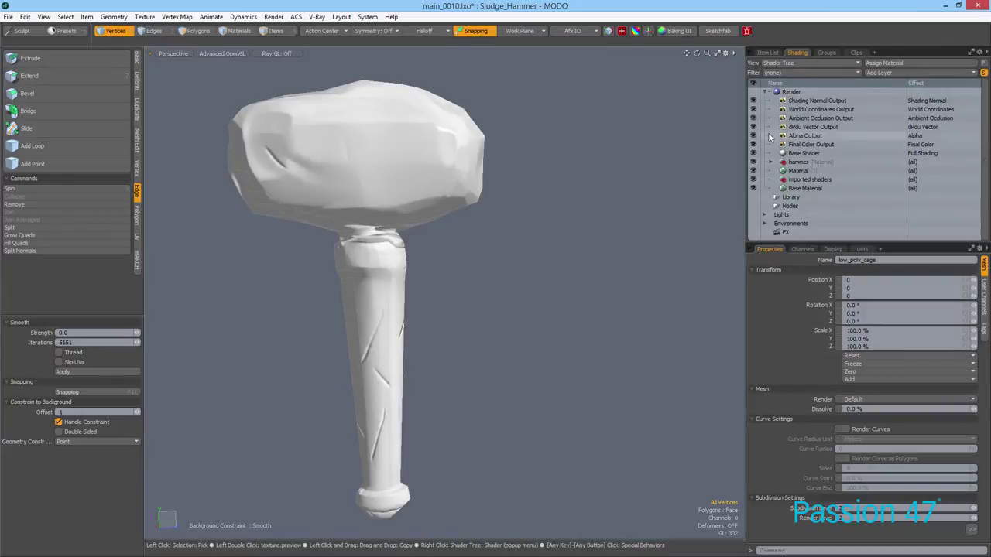
click(770, 162)
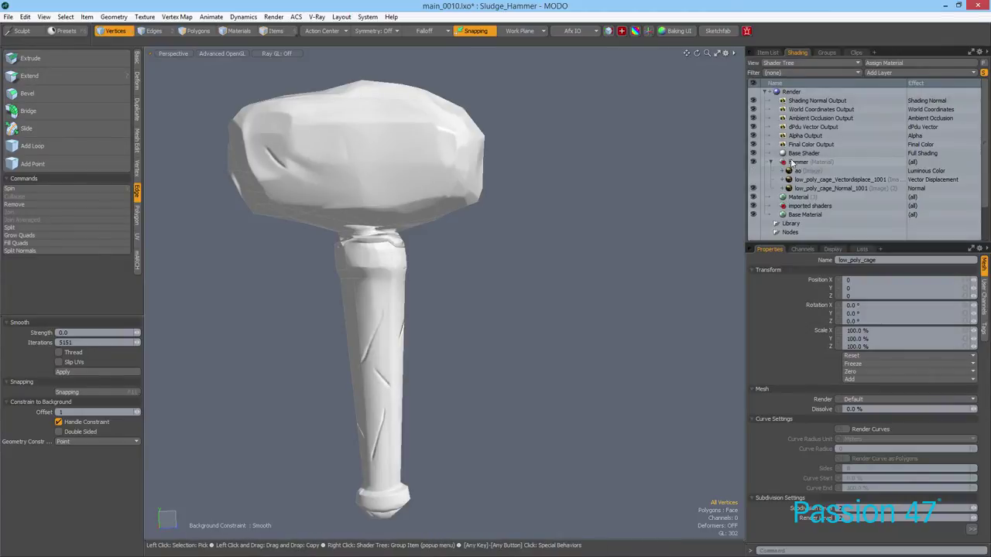
click(754, 188)
Inspect the low-poly hammer without its normal map in the viewport and in the render preview
alt+drag(451, 289, 504, 285)
mouse_move(504, 285)
ctrl+alt+mouse_down()
mouse_move(516, 283)
mouse_move(505, 270)
mouse_move(495, 297)
ctrl+alt+mouse_up()
alt+drag(496, 298, 351, 284)
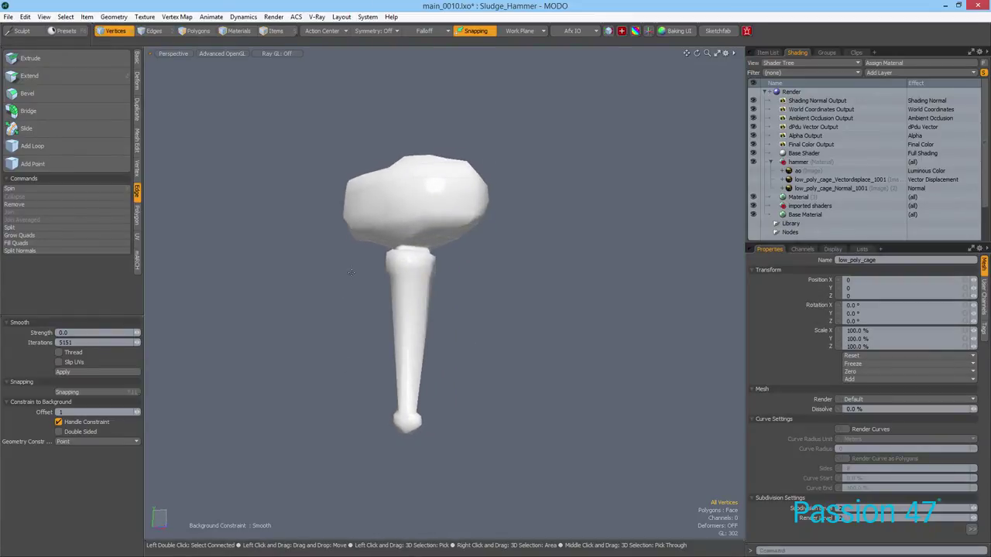
key(F9)
alt+drag(573, 262, 507, 273)
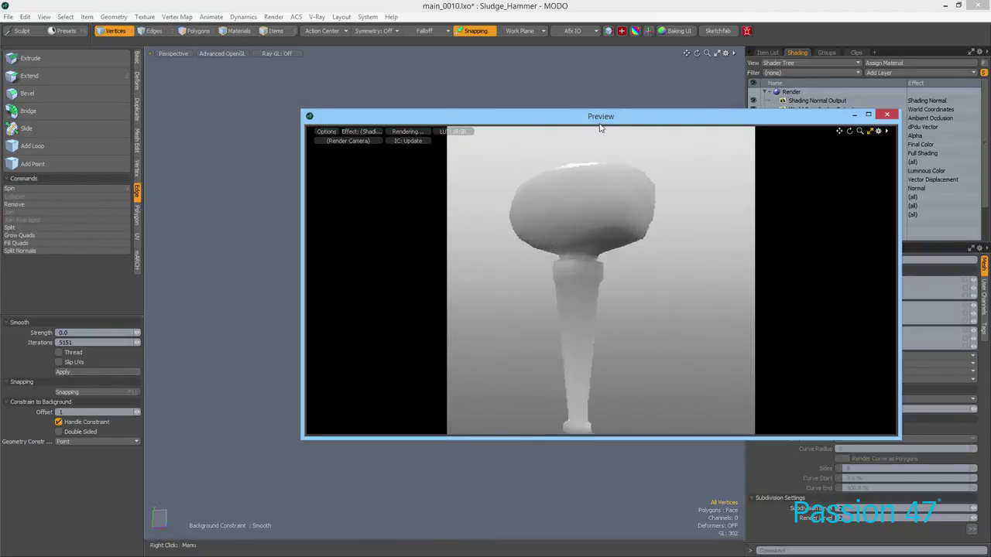
drag(561, 121, 0, 101)
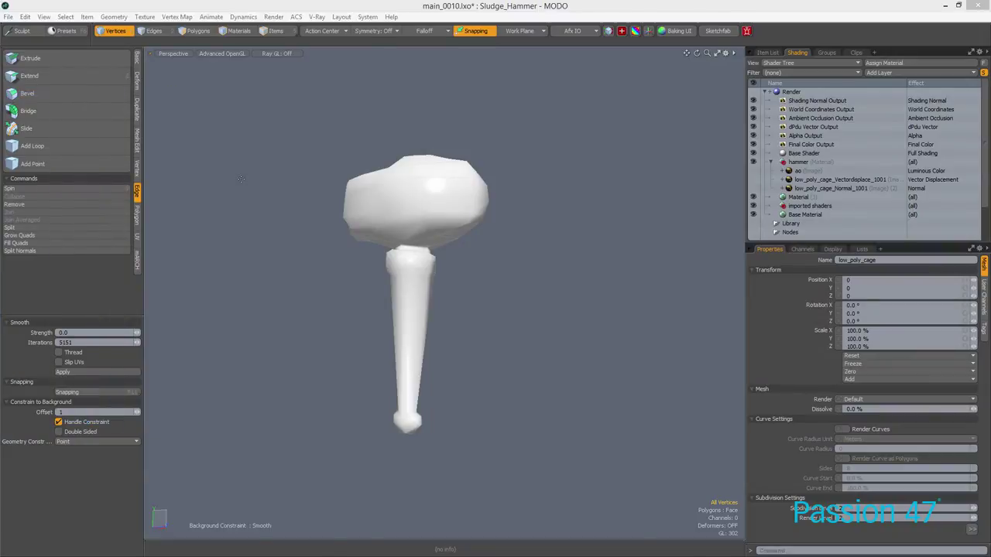
scroll(430, 292, up, 5)
alt+drag(431, 293, 445, 291)
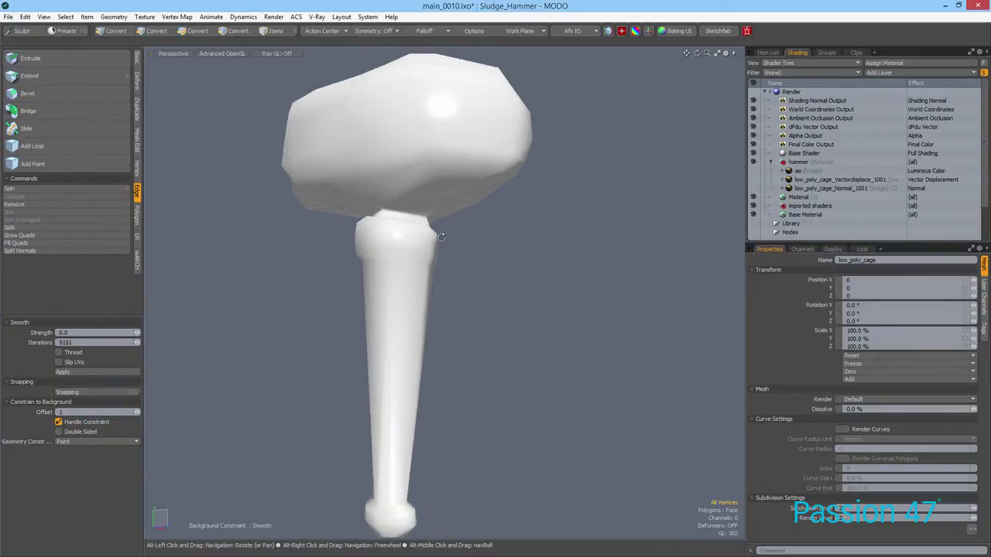
Switch to edge selection and examine the low-poly hammer's smooth shading from different angles in the viewport and render preview
click(158, 31)
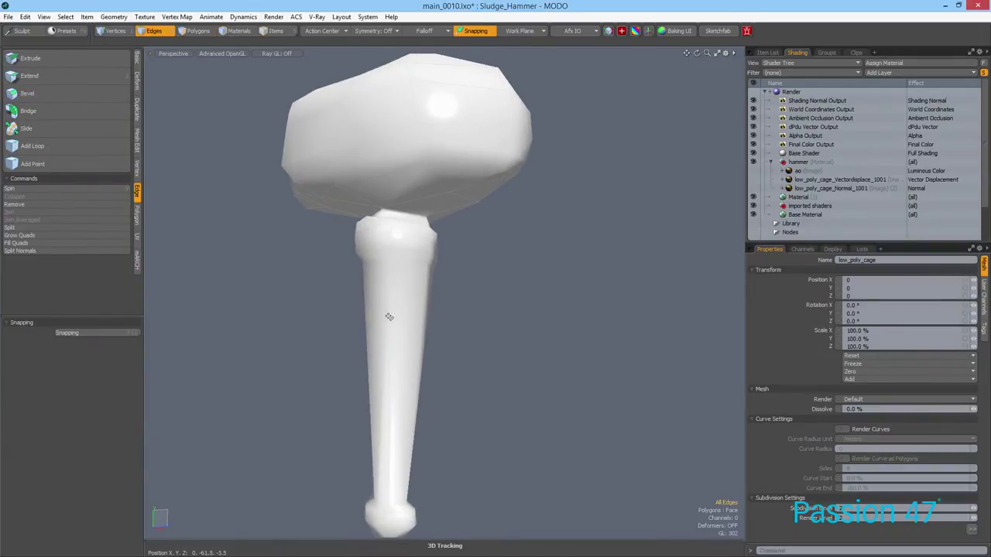
alt+drag(404, 310, 279, 265)
key(F8)
drag(34, 101, 514, 102)
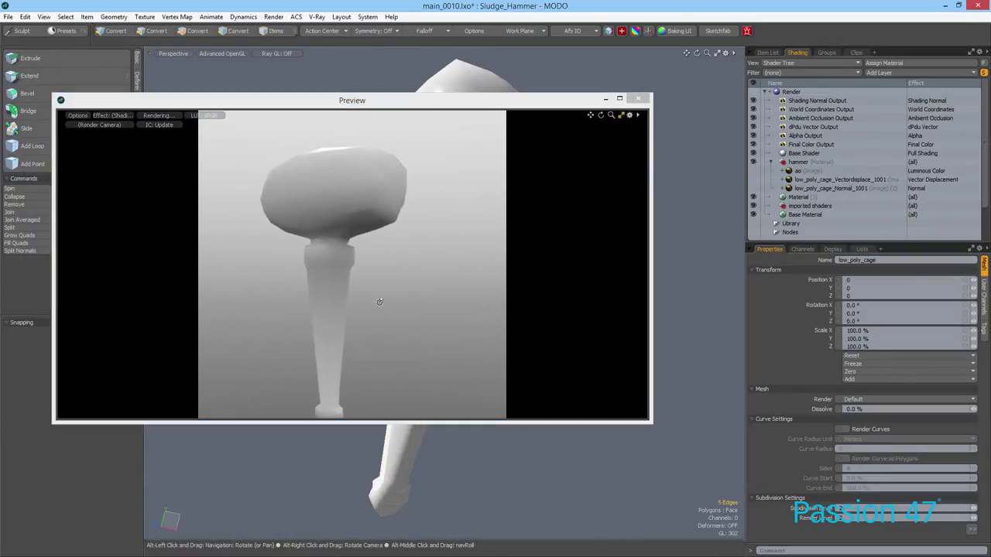
alt+drag(380, 302, 383, 242)
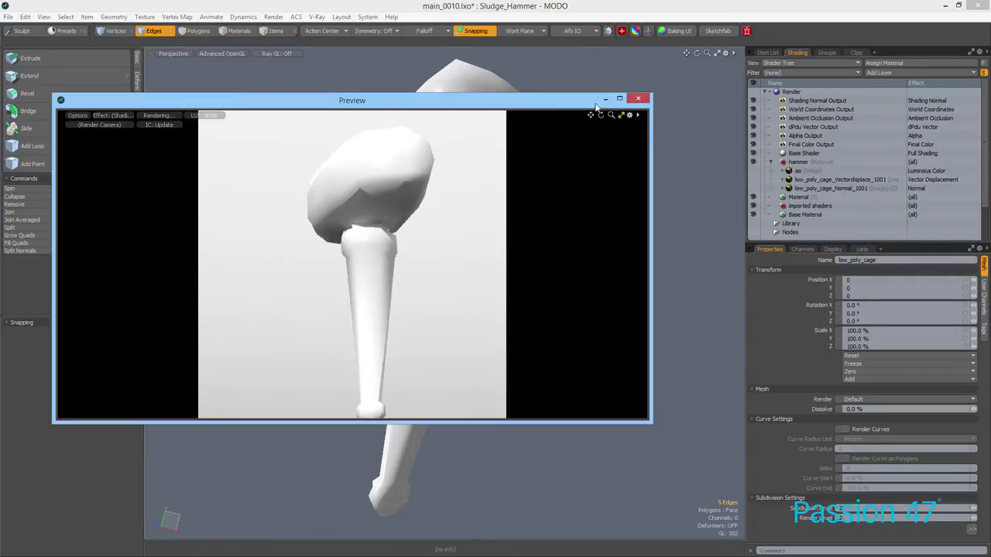
drag(541, 111, 0, 116)
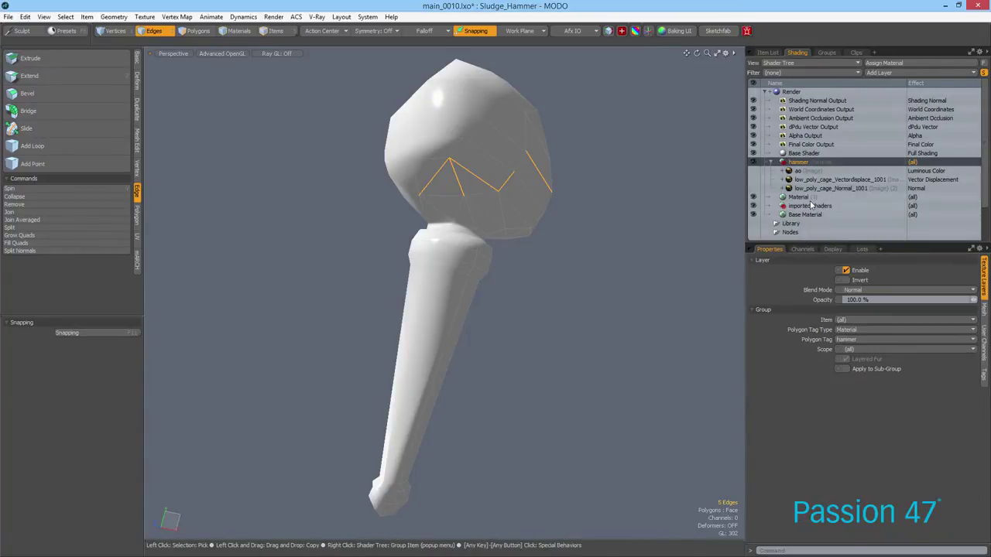
Select the low_poly_cage item and open Polygon Set Material to review the material names and the Smoothing option
click(798, 197)
alt+drag(510, 155, 468, 207)
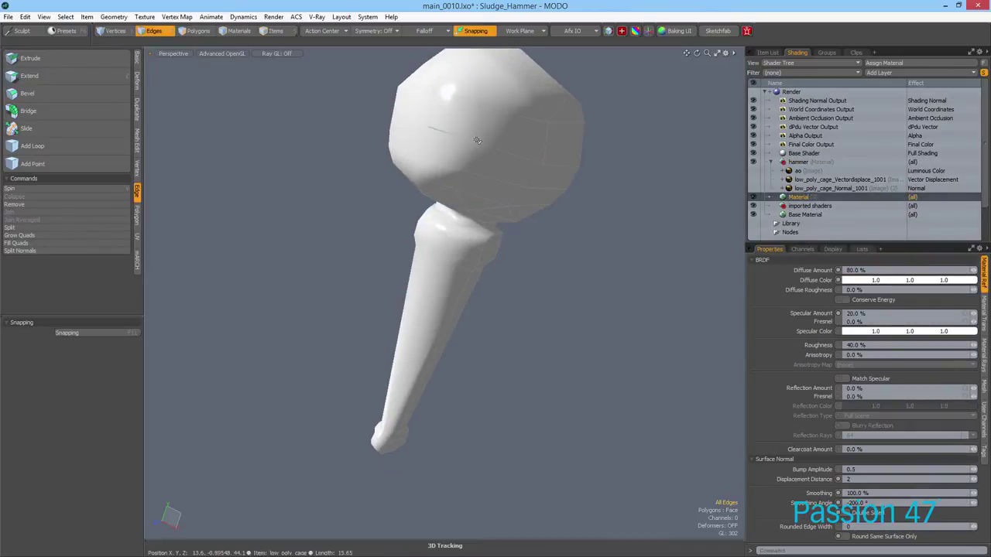
key(Escape)
click(498, 130)
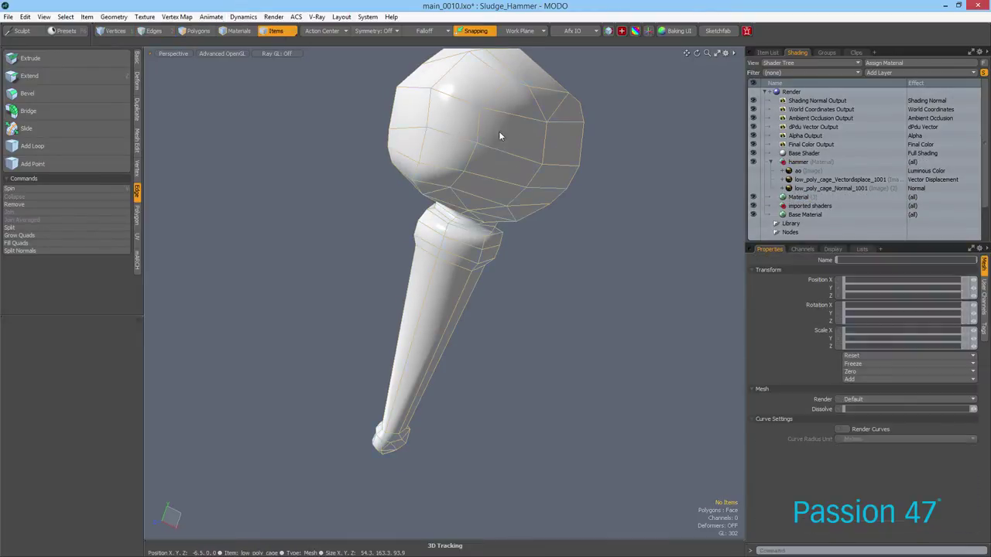
alt+drag(498, 131, 544, 118)
key(alt+Tab)
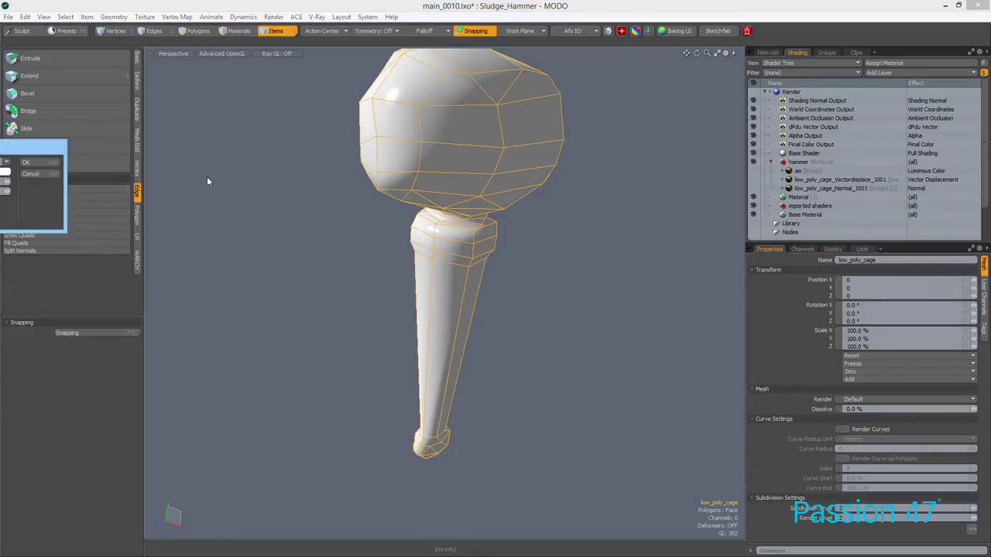
key(m)
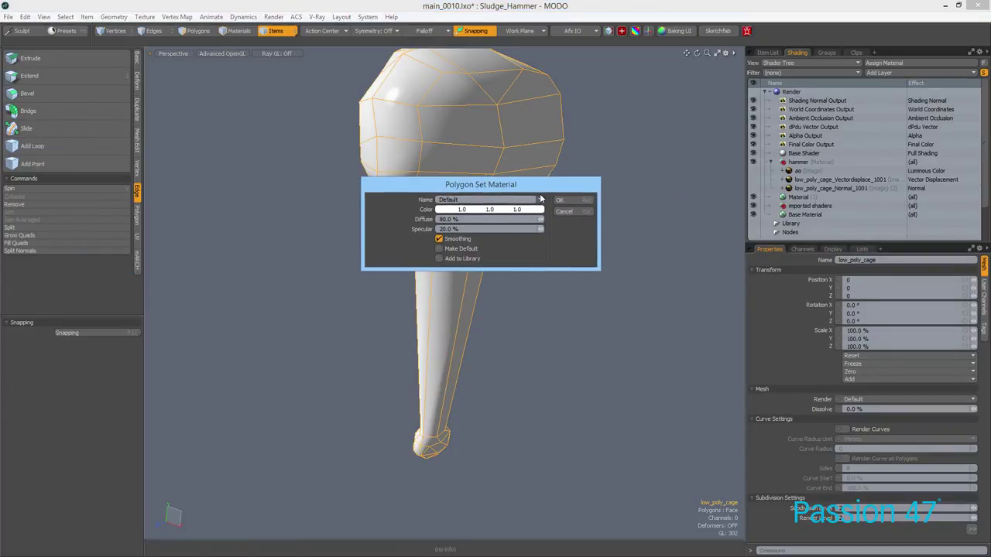
click(540, 200)
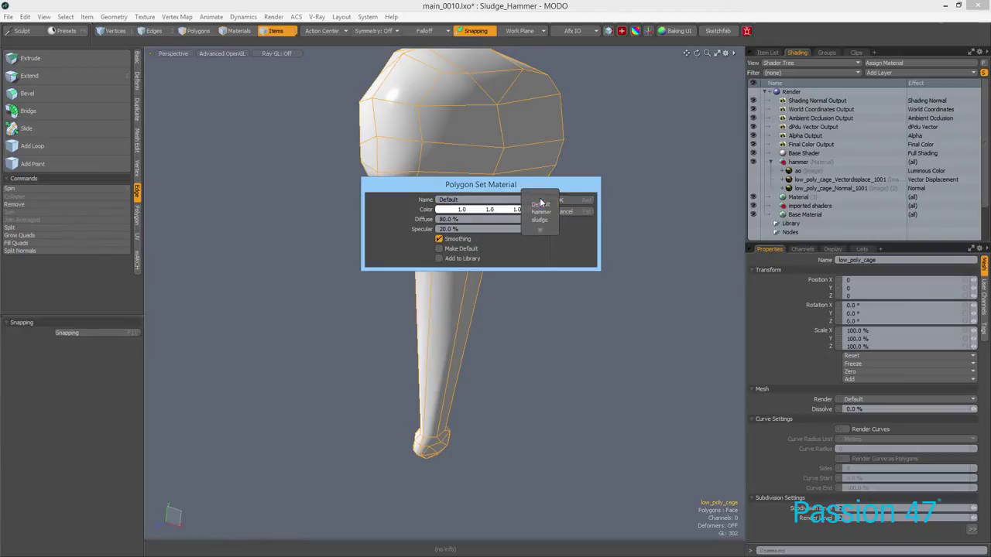
drag(485, 189, 482, 182)
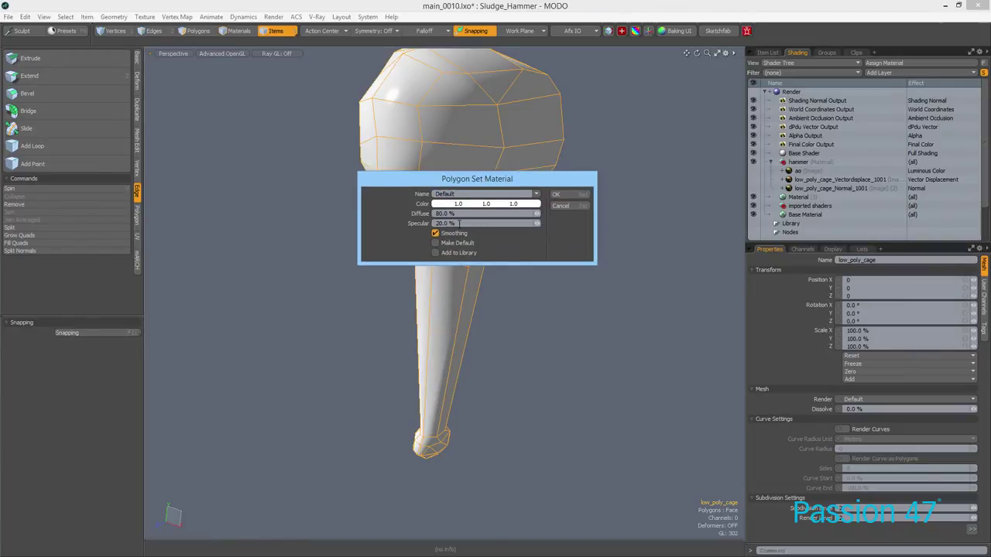
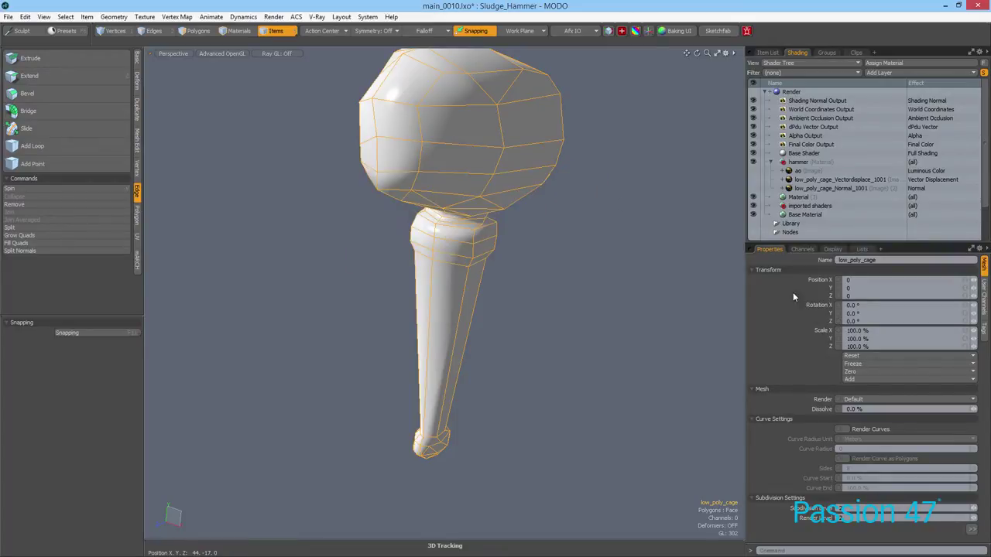
Select the Material in the Shader Tree and set its Smoothing Angle to 0°
click(822, 196)
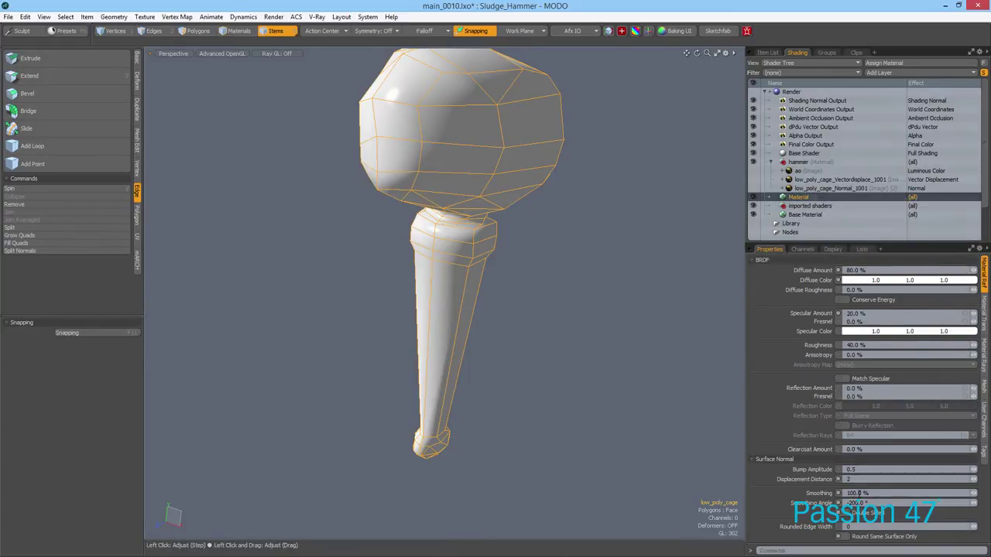
click(773, 262)
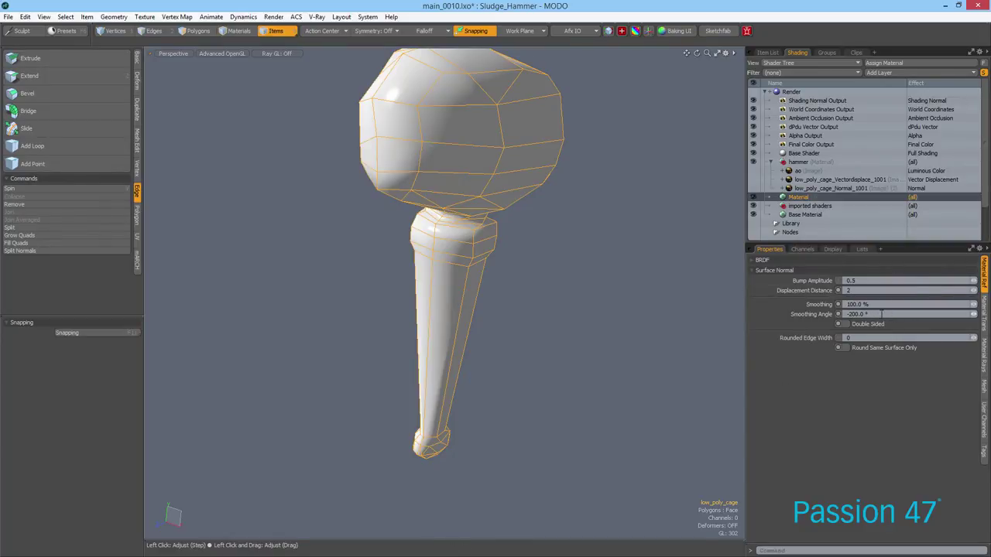
text(0)
key(Return)
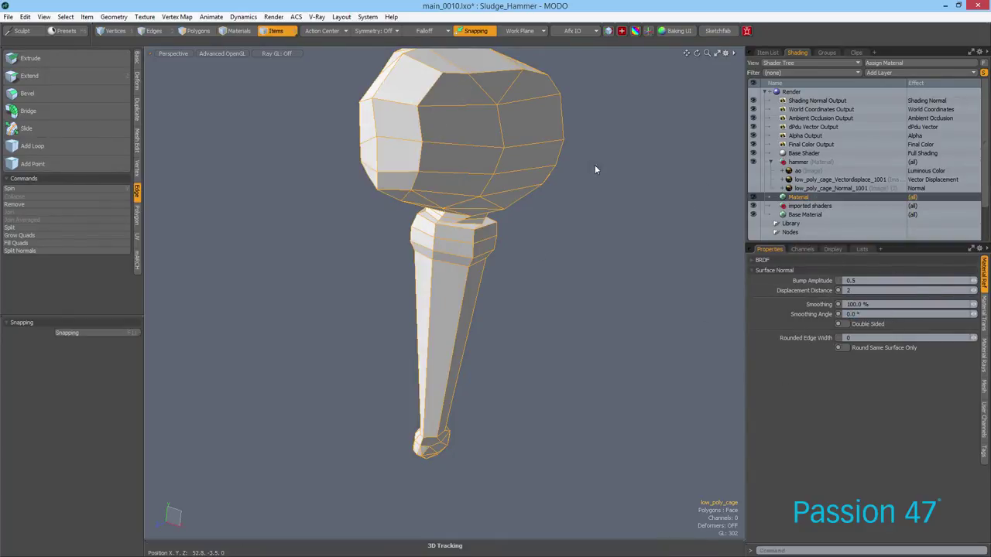
Deselect the mesh and examine the shading on the hammer's head, collar and handle from several angles and distances
click(619, 263)
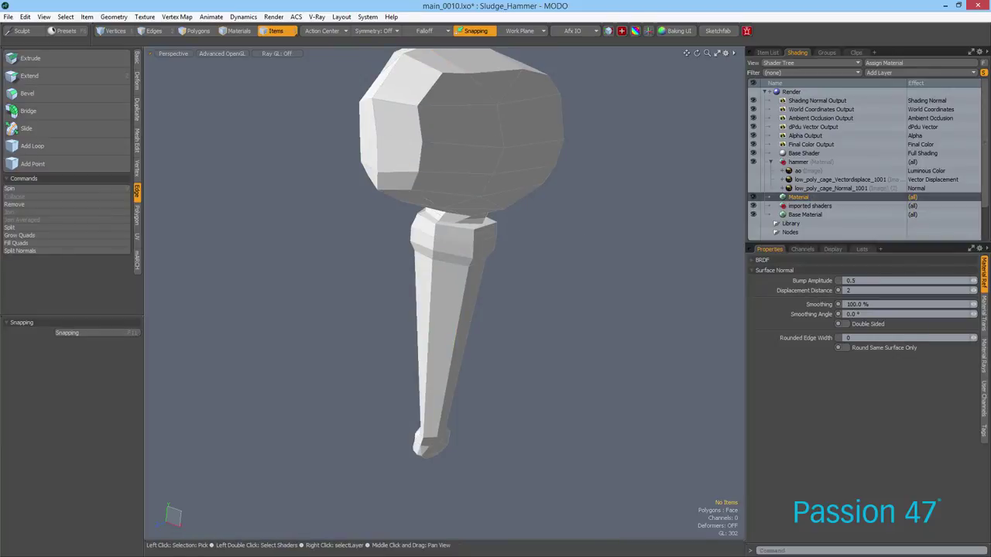
alt+drag(627, 278, 529, 254)
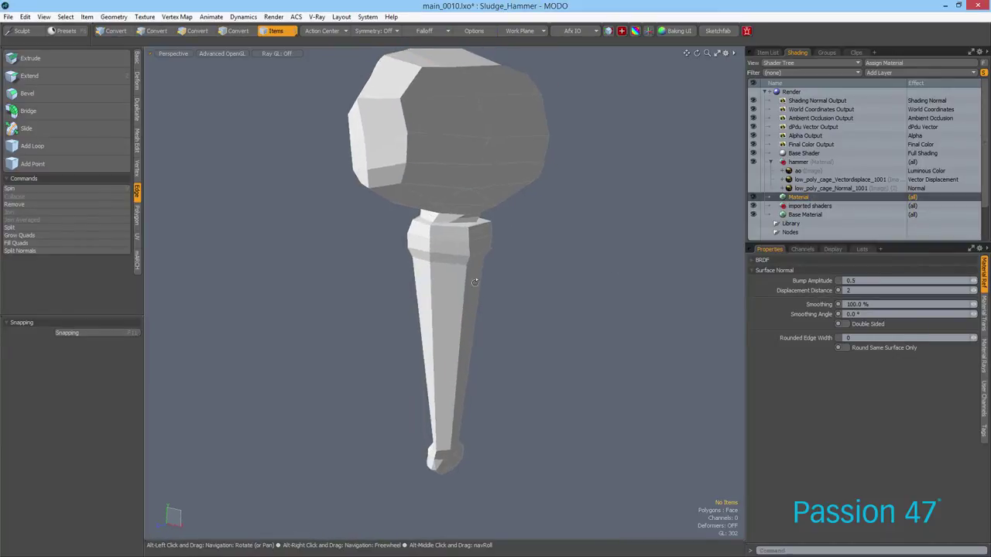
alt+drag(508, 221, 526, 151)
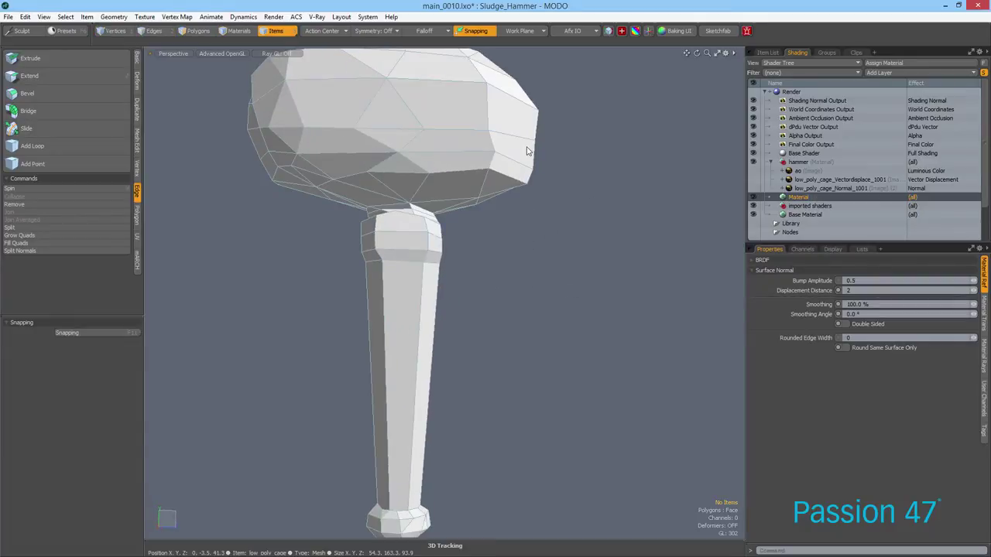
alt+drag(435, 191, 405, 210)
scroll(401, 334, up, 3)
alt+drag(452, 336, 403, 358)
scroll(522, 298, down, 3)
alt+drag(528, 253, 551, 226)
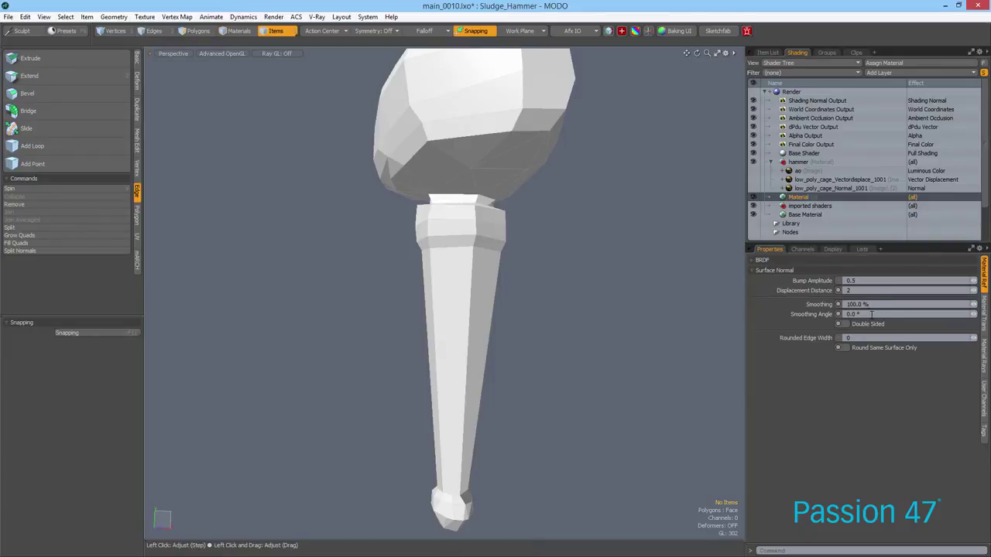
Set the material's Smoothing Angle to 50° and check the shading around the hammer head and handle
drag(973, 314, 975, 315)
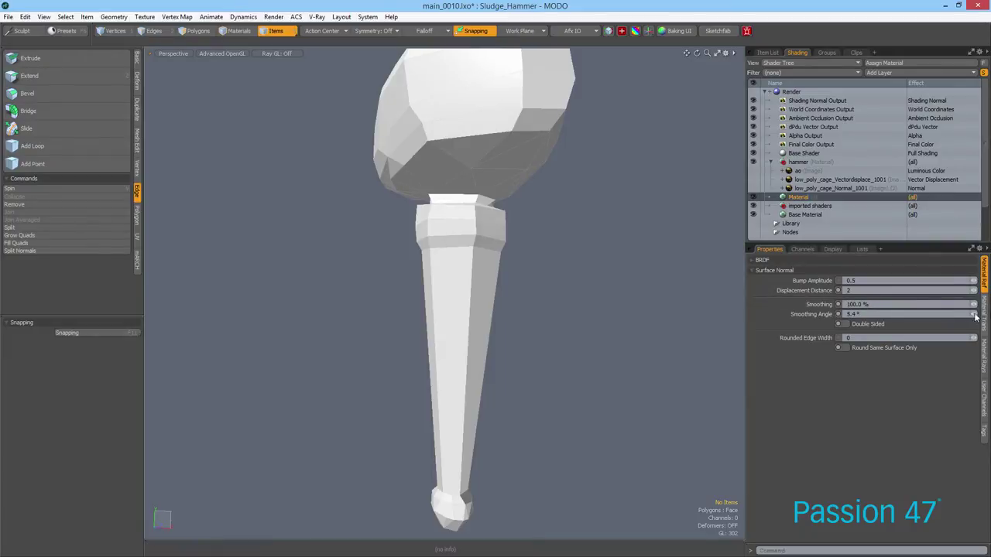
drag(861, 315, 822, 319)
text(50)
key(Return)
alt+drag(540, 348, 573, 341)
alt+drag(573, 342, 584, 226)
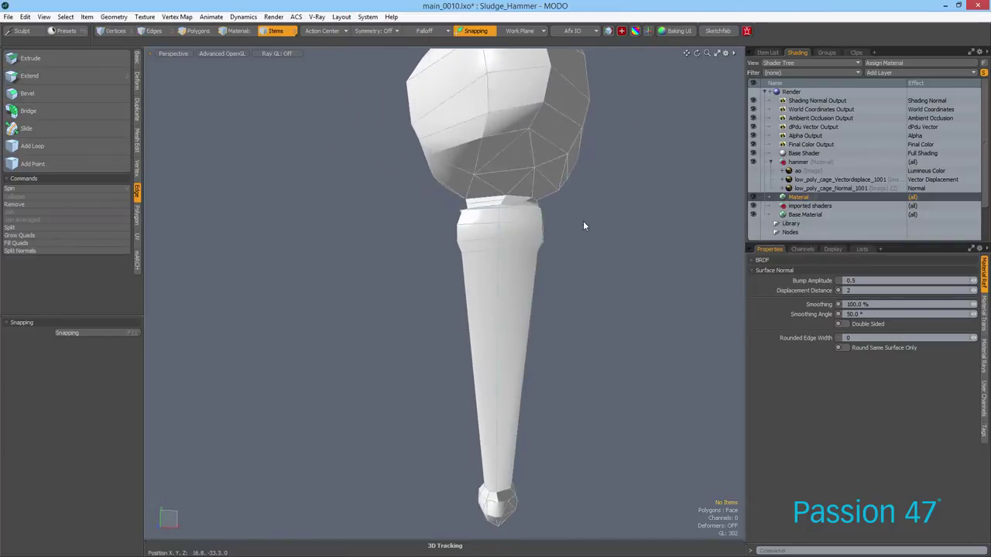
Raise the material's Smoothing Angle to 100° and view the hammer from another angle
click(870, 315)
text(100)
key(Return)
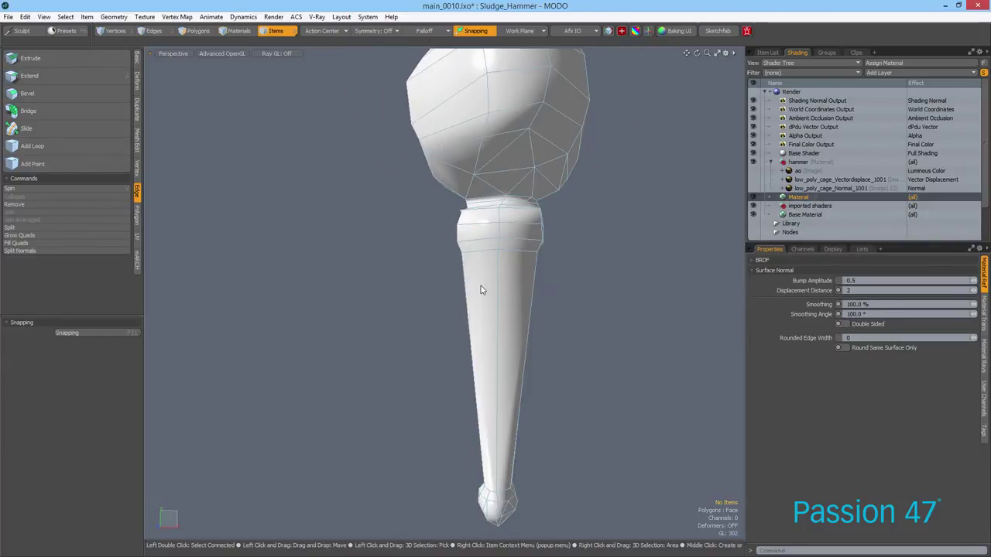
mouse_move(639, 206)
alt+mouse_down()
mouse_move(597, 361)
mouse_move(501, 300)
mouse_move(570, 243)
mouse_move(549, 291)
mouse_move(699, 296)
mouse_move(560, 314)
mouse_move(645, 301)
mouse_move(654, 248)
mouse_move(449, 292)
mouse_move(517, 274)
mouse_move(575, 281)
mouse_move(480, 294)
alt+mouse_up()
Set the material's Smoothing Angle to 200° and check the shading over the whole hammer
drag(884, 316, 833, 307)
text(200)
key(Return)
alt+drag(533, 270, 251, 305)
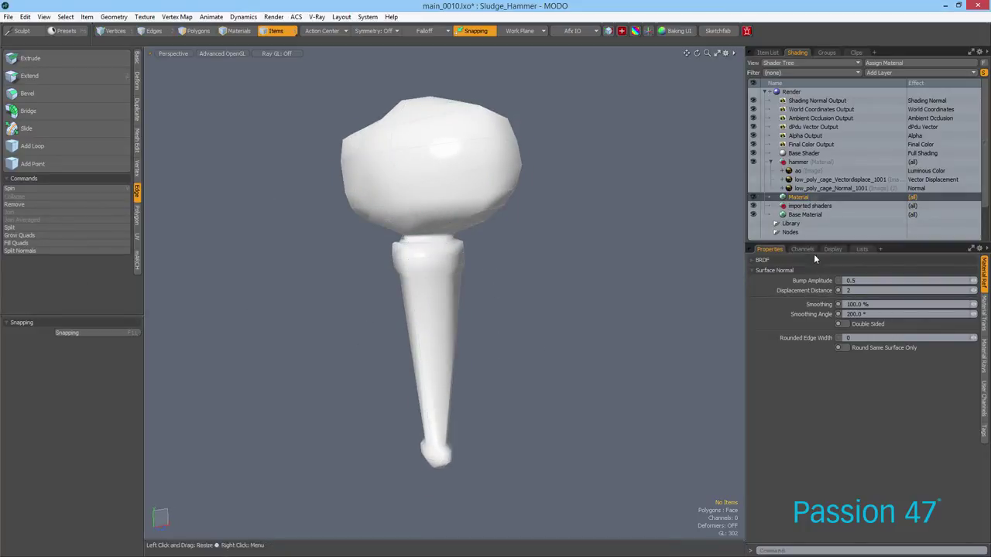
alt+drag(435, 239, 432, 258)
Select the low_poly_cage mesh and check its vertex map lists, including the Other Maps group
click(462, 269)
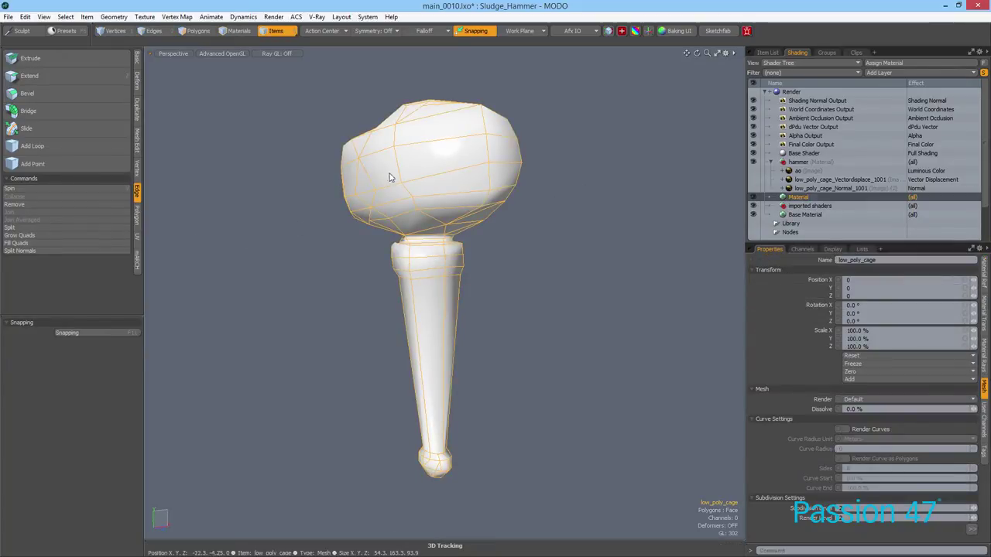
alt+drag(424, 245, 394, 199)
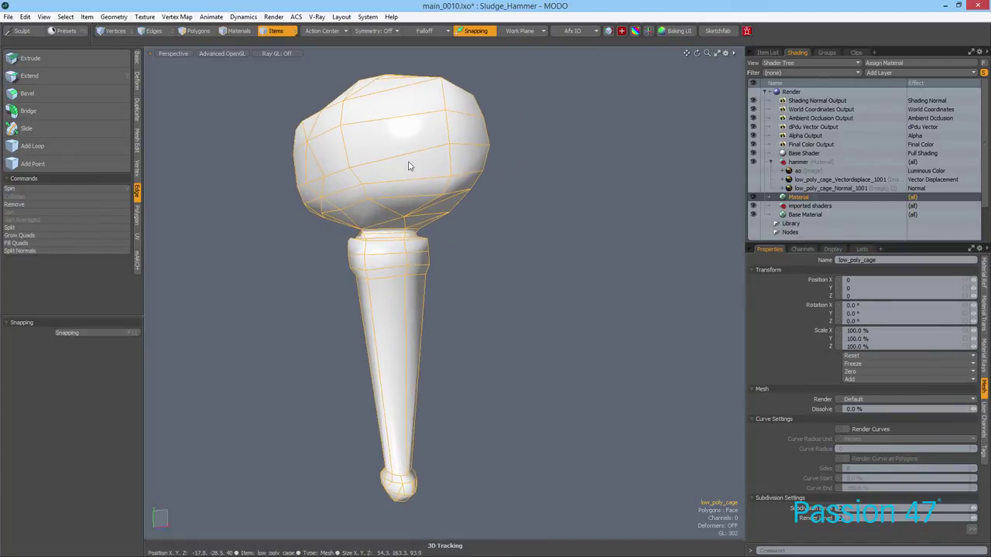
click(861, 248)
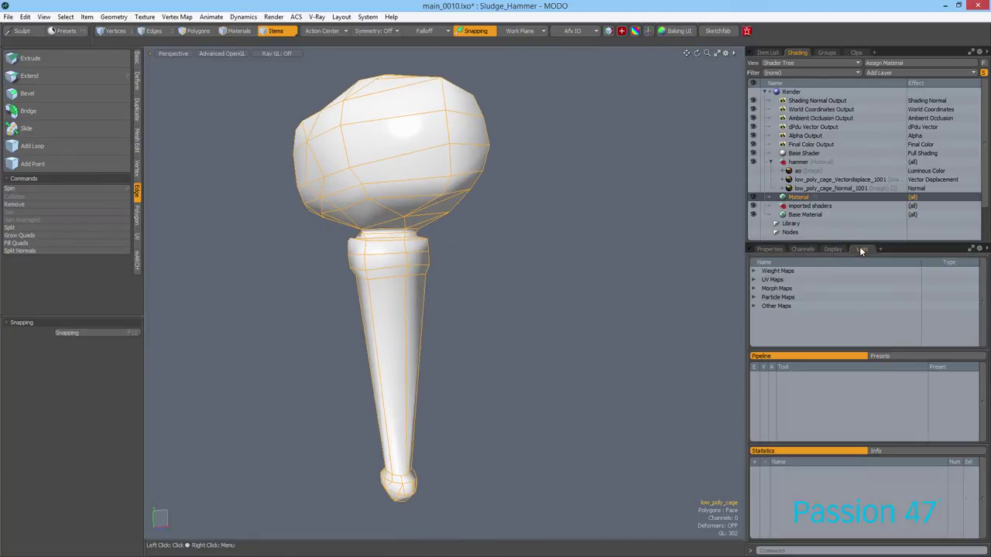
click(755, 307)
click(754, 306)
click(709, 278)
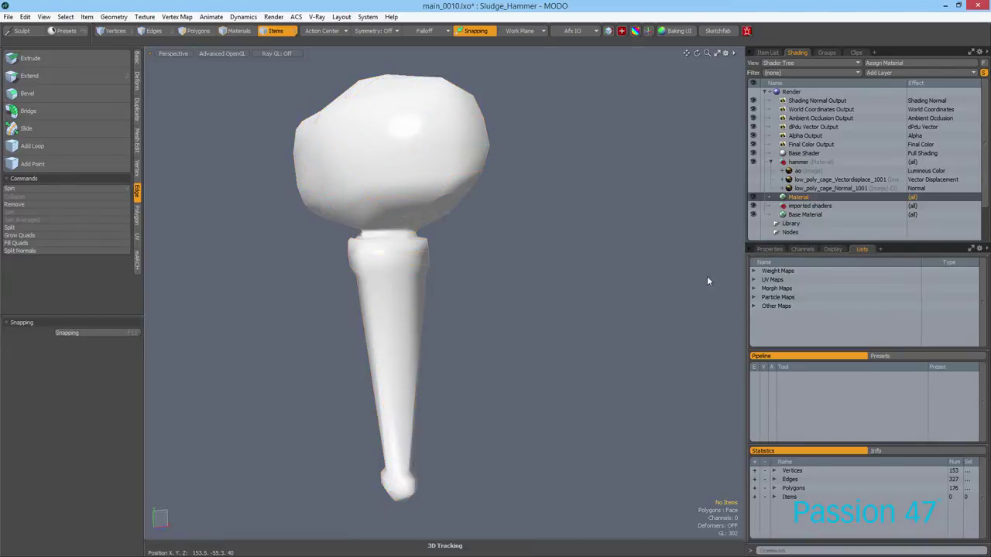
click(370, 164)
alt+drag(370, 164, 408, 257)
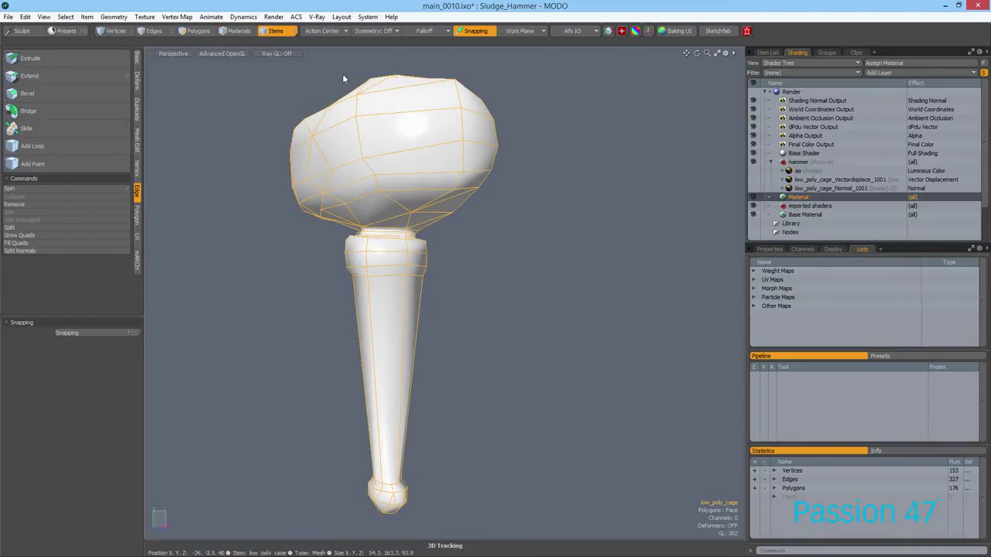
click(113, 16)
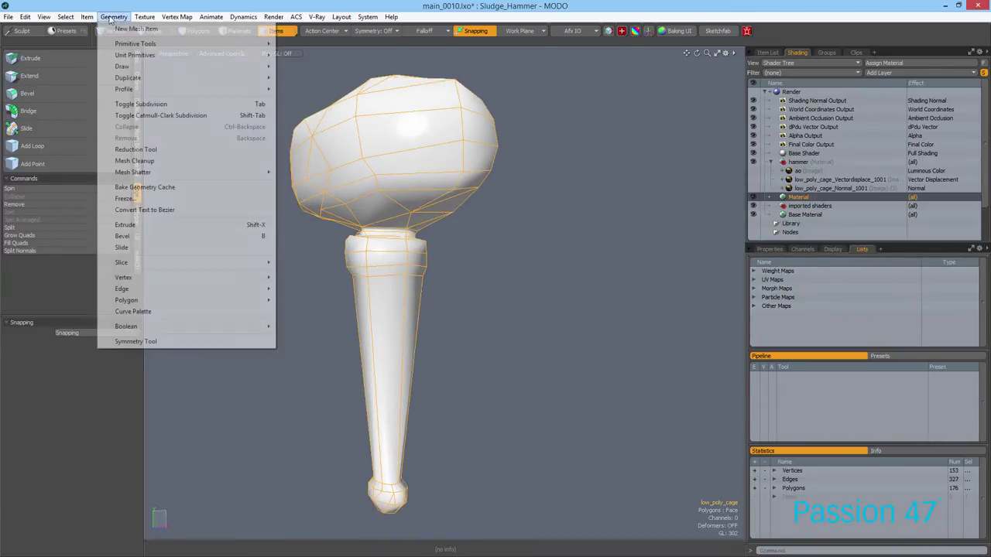
click(648, 125)
click(648, 125)
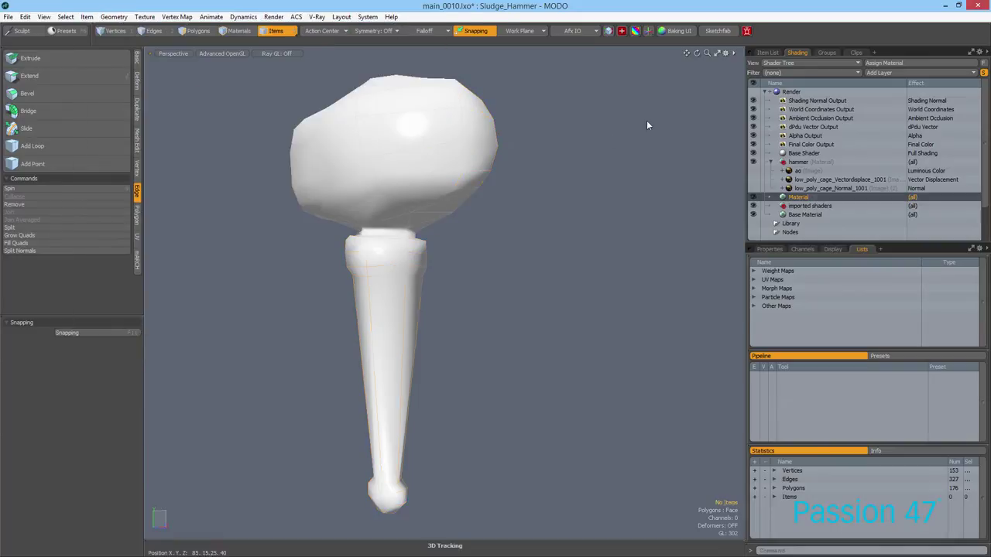
Select low_poly_cage in the Item List and export the selected layer in Wavefront OBJ format with Just Layers enabled
click(763, 53)
click(842, 101)
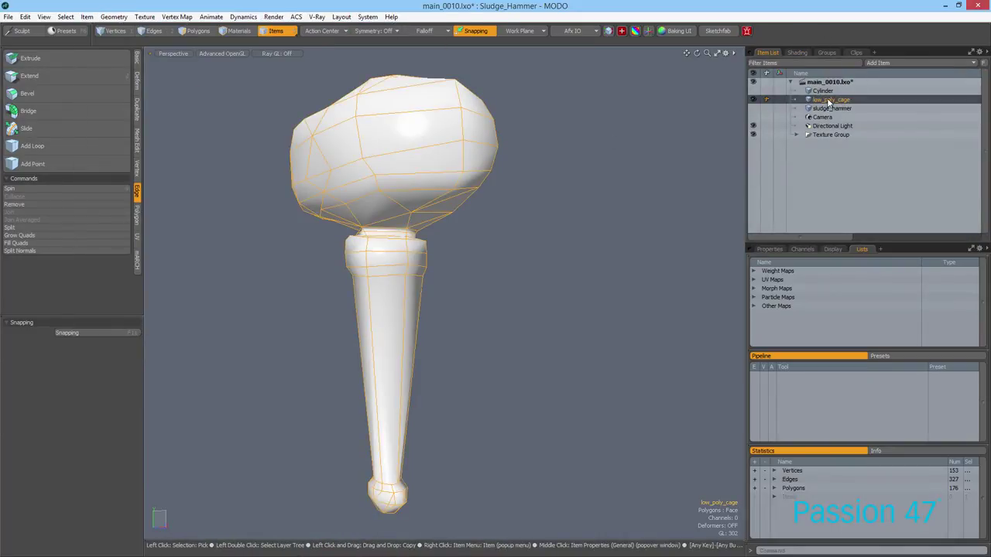
right_click(826, 103)
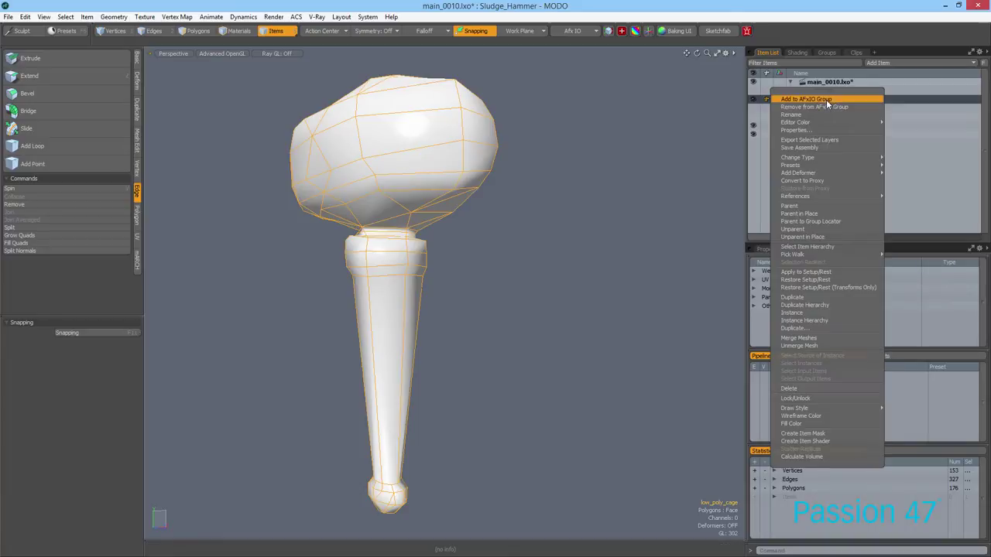
click(809, 139)
click(454, 238)
click(501, 208)
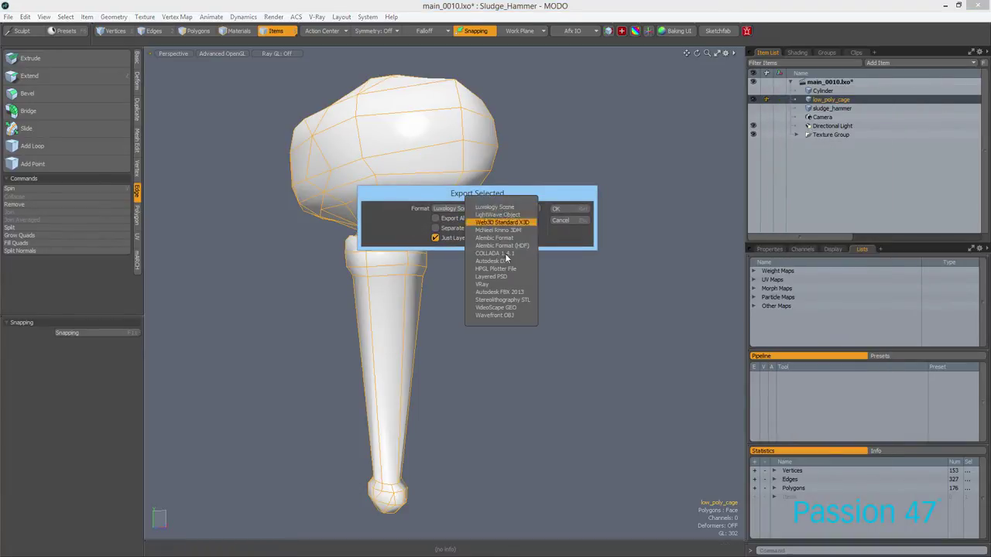
click(502, 312)
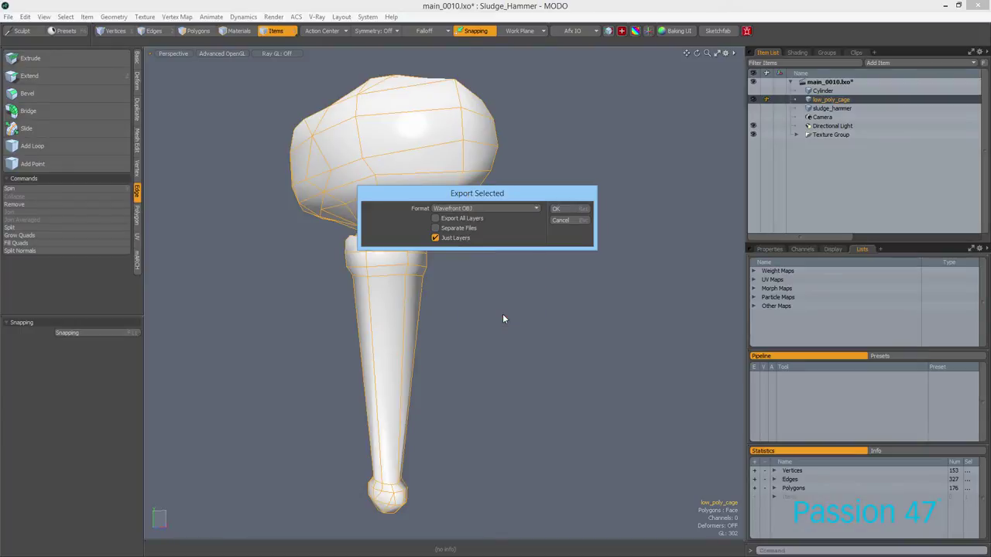
click(568, 210)
Save the exported cage as hammer_hard.obj in the Sludge_Hammer exports folder, overwriting the existing file
click(244, 51)
click(257, 100)
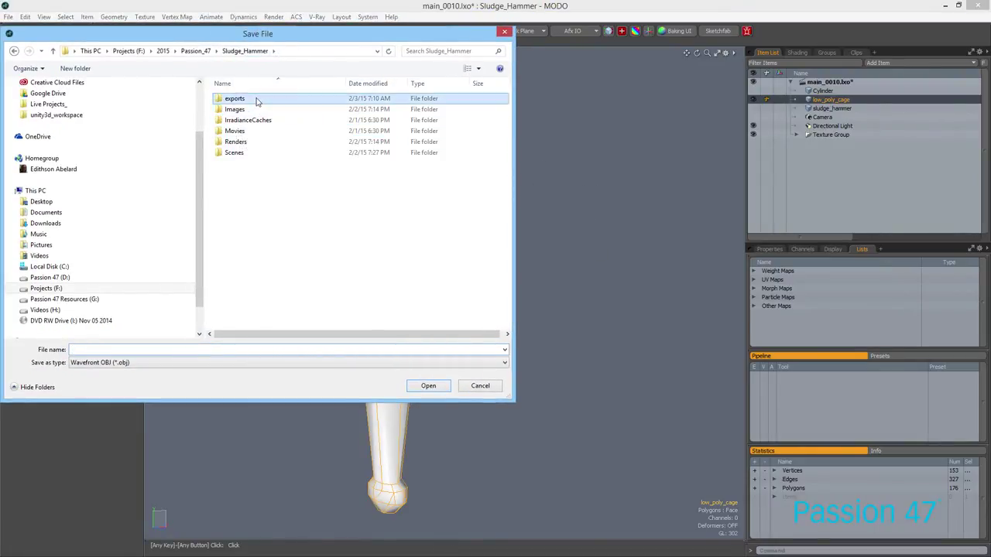
double_click(257, 100)
click(247, 105)
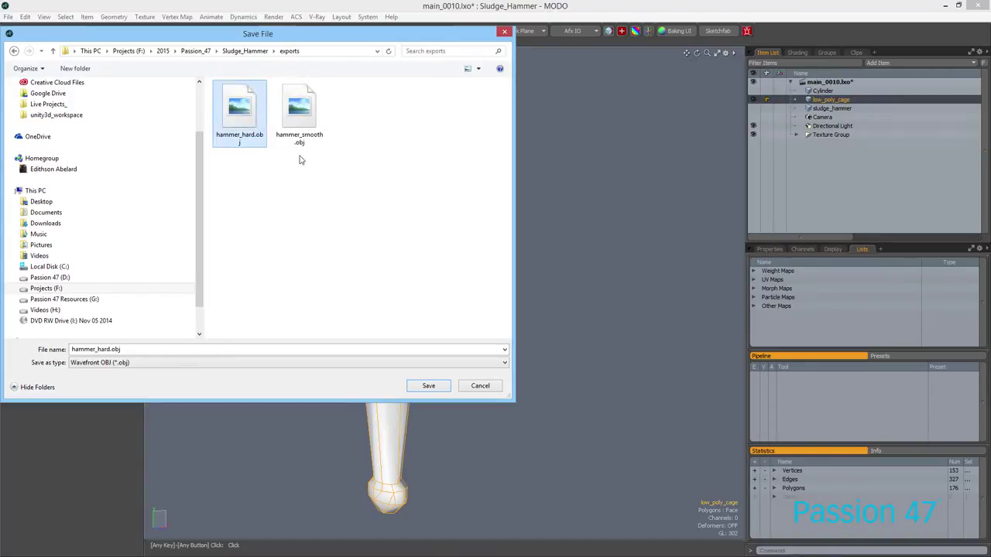
click(428, 385)
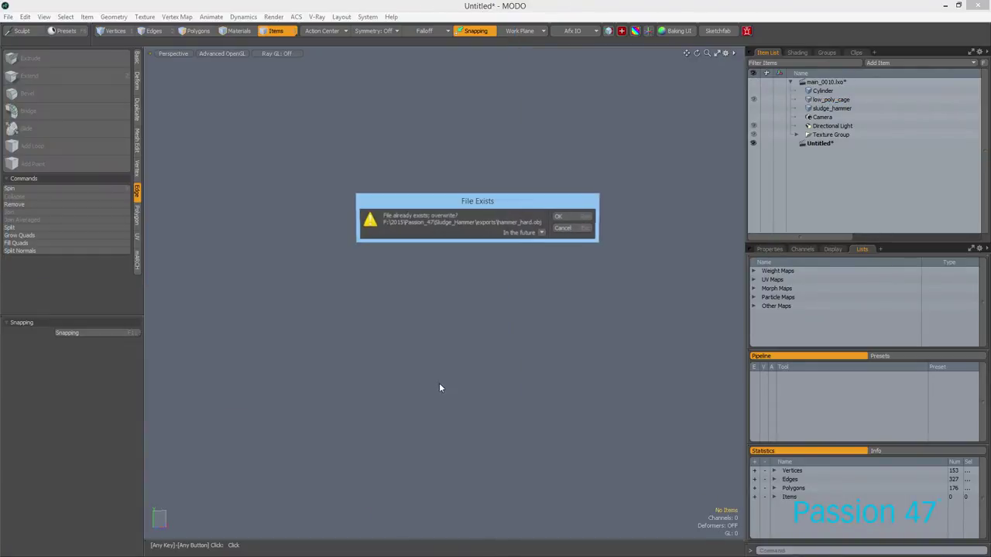
click(573, 217)
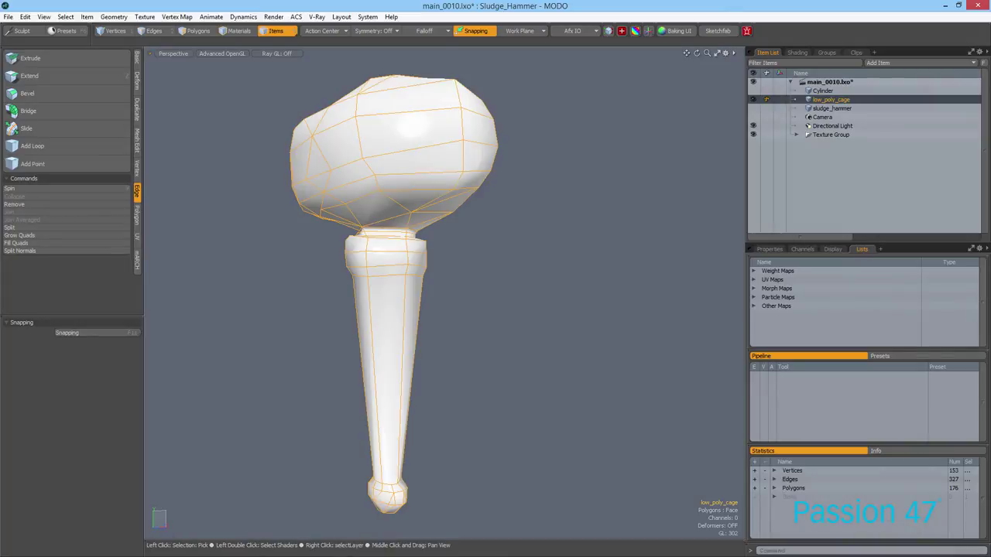
Switch to Marmoset Toolbag and load hammer_hard.obj into the scene
key(alt+Tab)
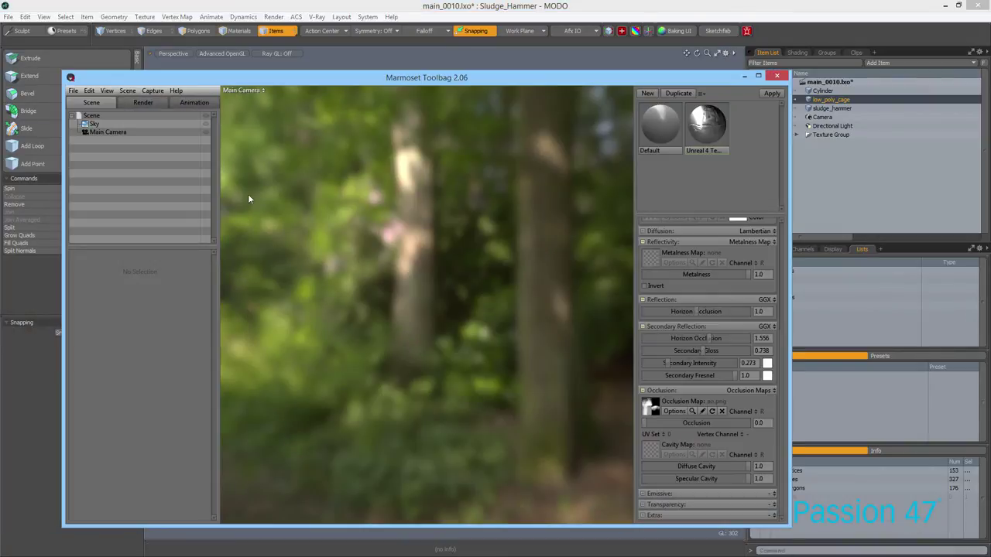
key(alt+Tab)
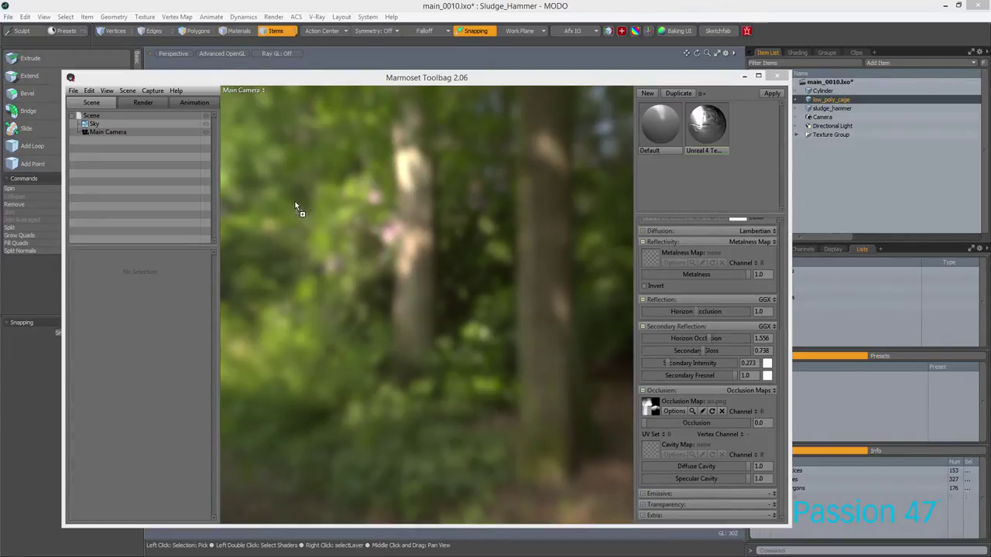
alt+click(479, 297)
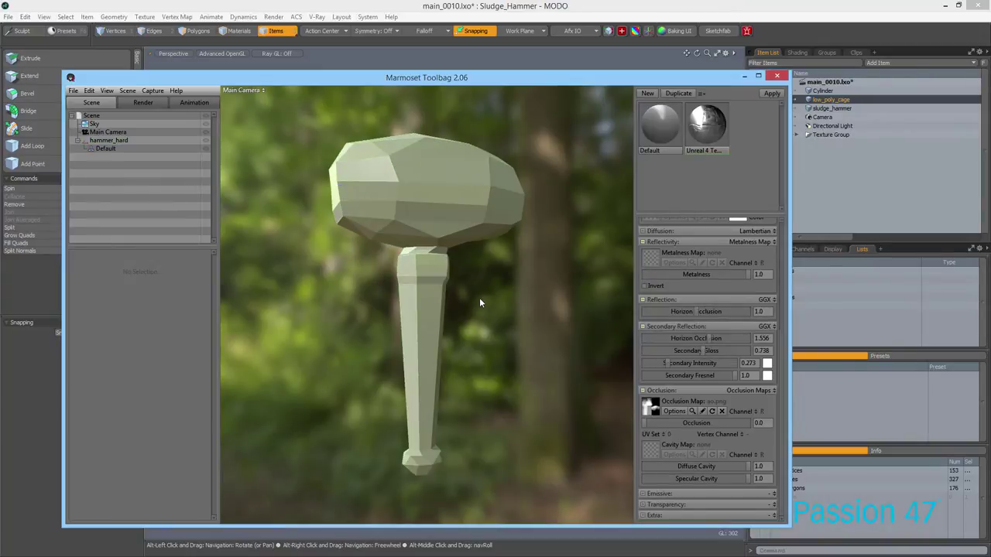
alt+drag(479, 298, 473, 271)
Place the Toolbag window beside the MODO viewport and rotate both hammers to compare their shading
drag(497, 81, 783, 88)
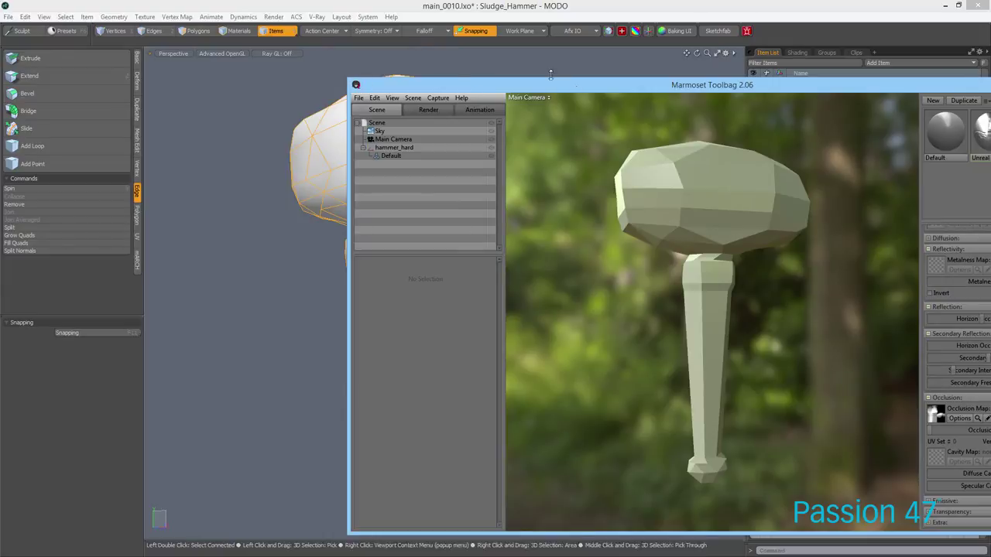
drag(344, 78, 486, 70)
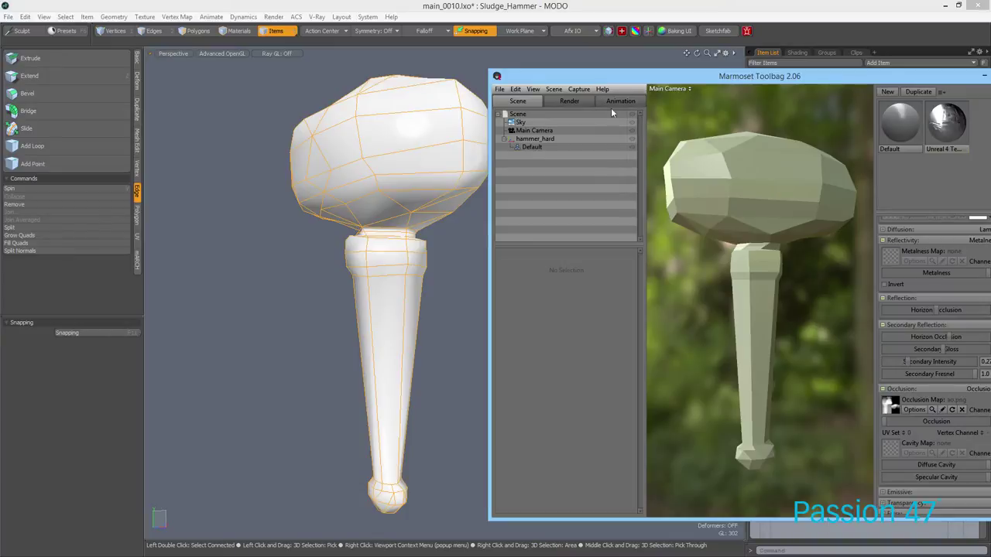
drag(736, 277, 666, 297)
alt+drag(346, 279, 376, 283)
key(alt+Tab)
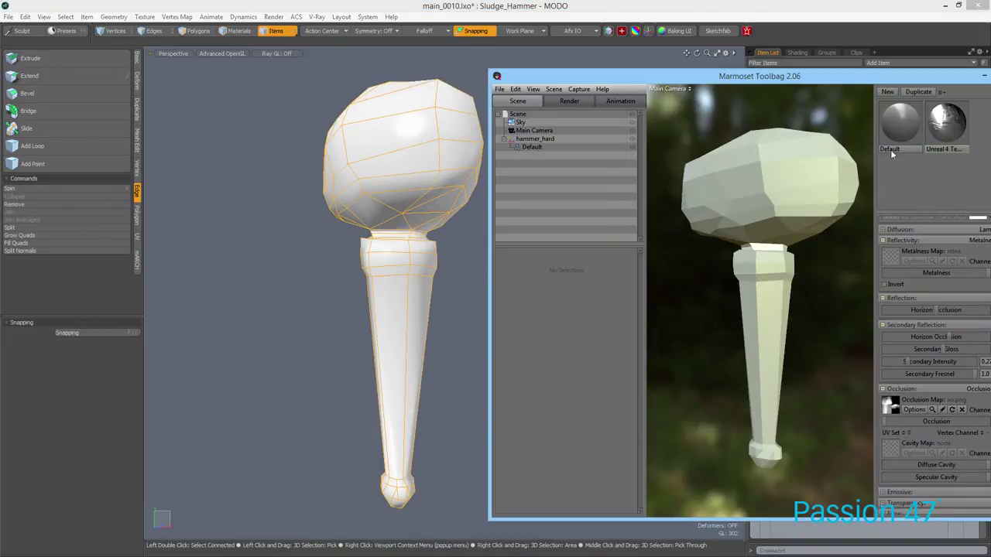
Switch back to MODO and open the Baking UI beside the hammer to review its normal output settings
drag(615, 76, 384, 65)
key(alt+Tab)
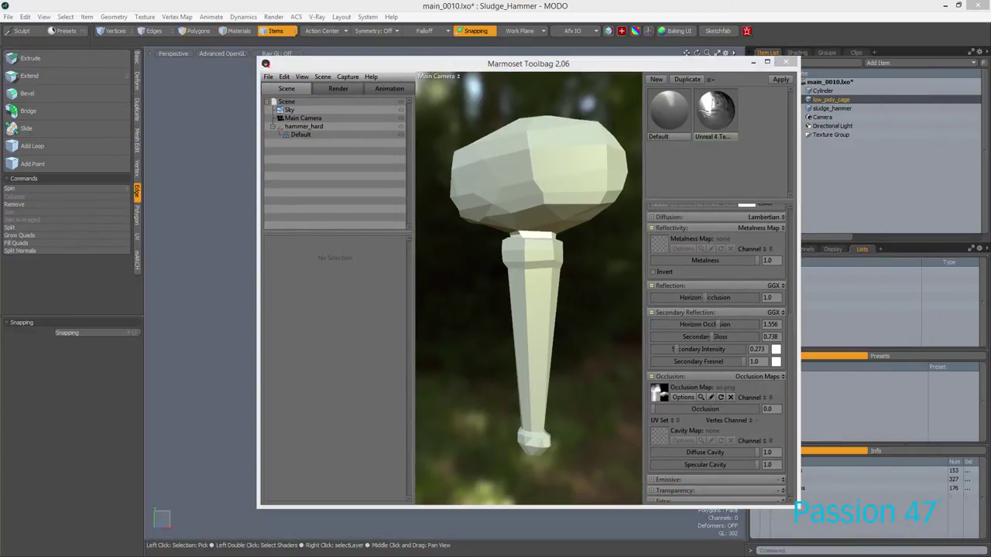
drag(732, 63, 593, 46)
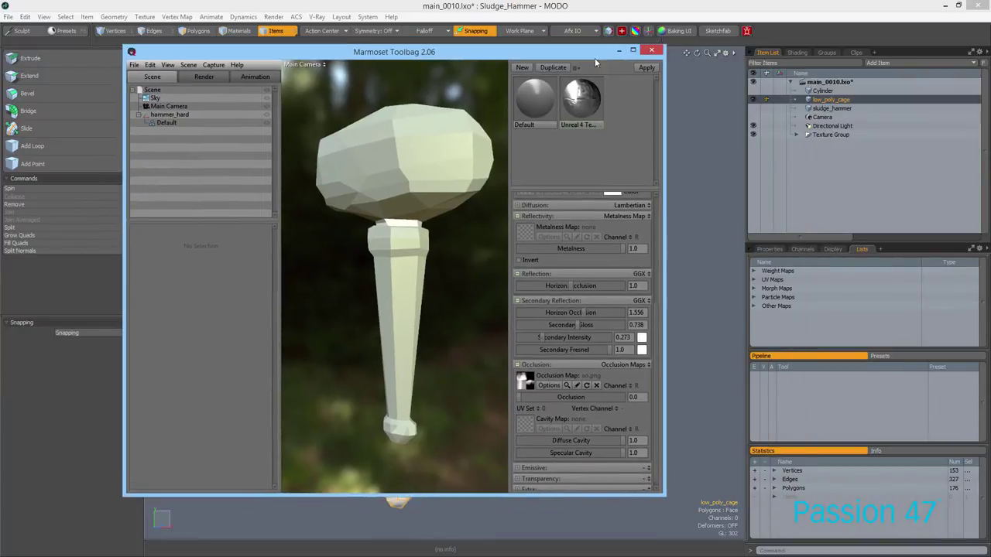
click(684, 33)
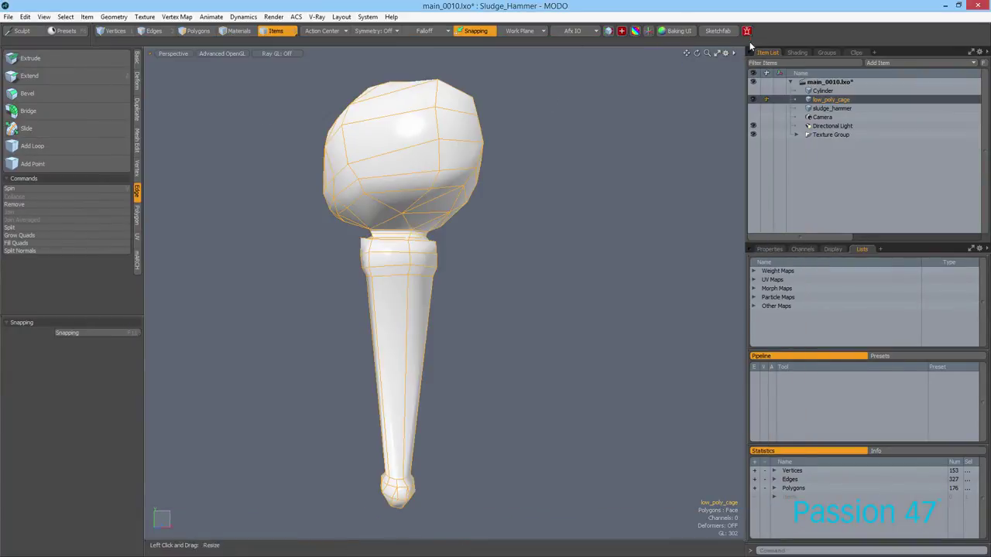
click(679, 31)
drag(286, 72, 686, 48)
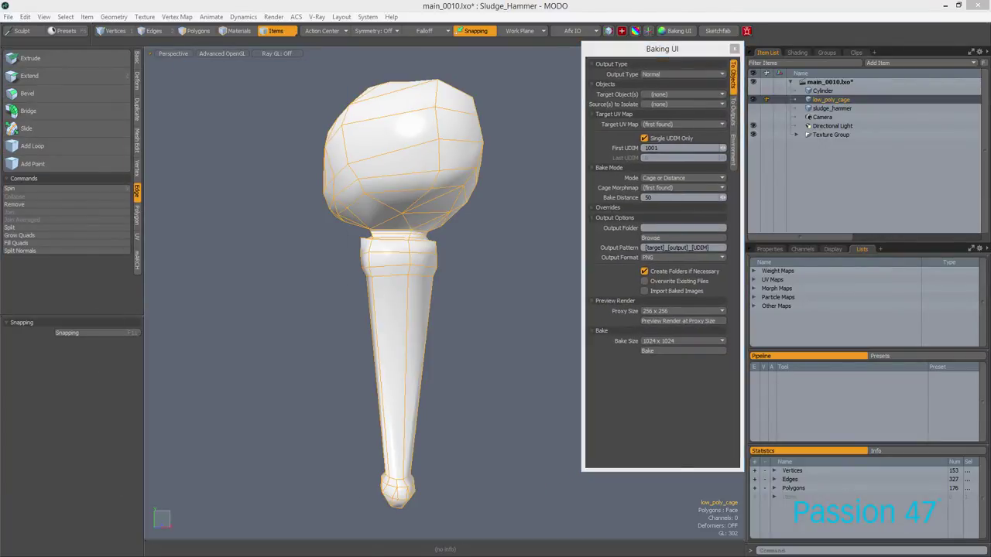
Switch to Marmoset Toolbag, add an Unreal 4 Template material and apply it to the hammer
key(alt+Tab)
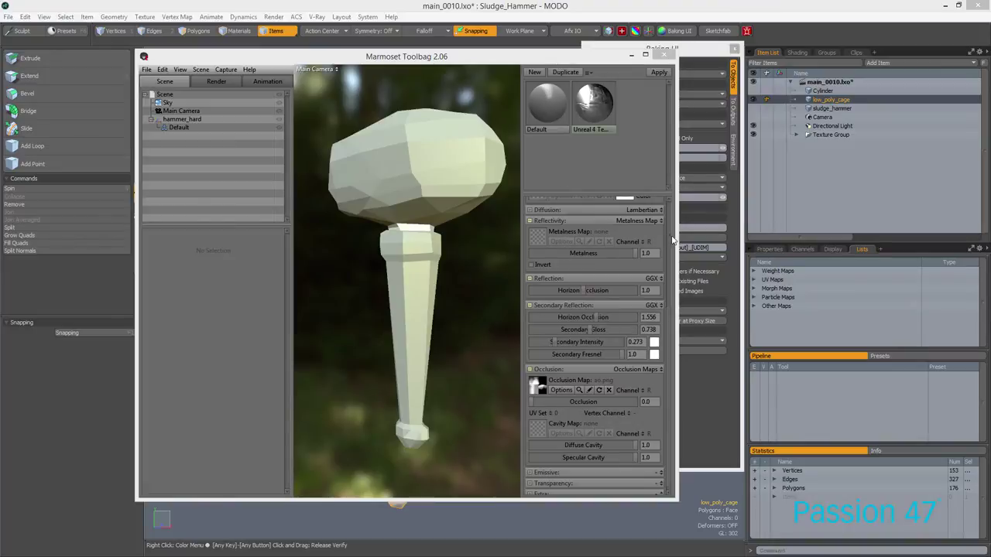
scroll(667, 333, up, 5)
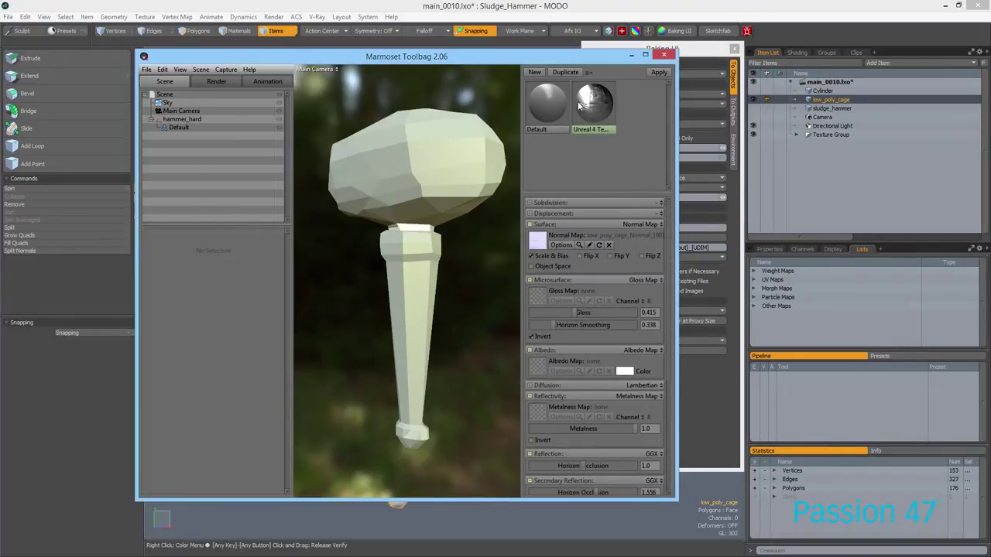
click(588, 72)
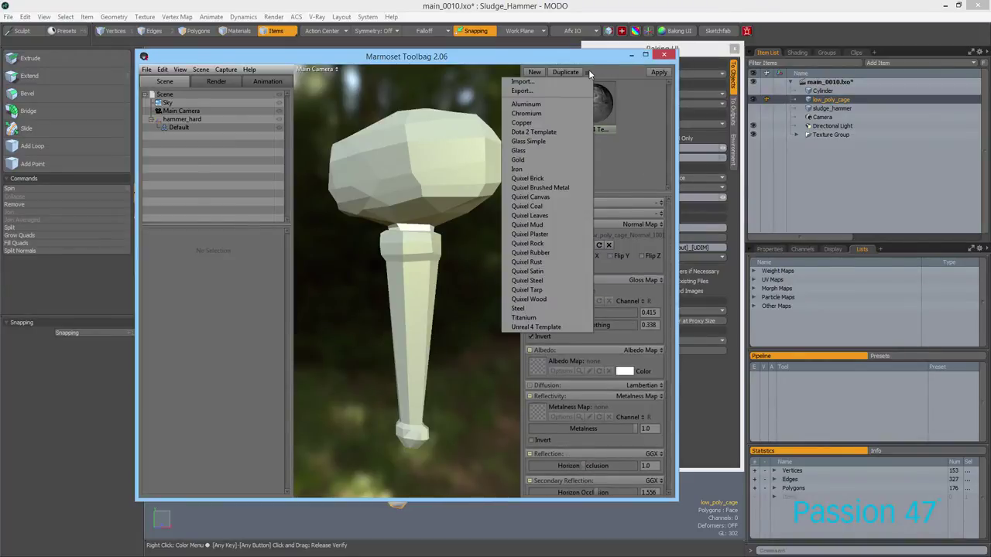
click(548, 328)
drag(637, 114, 427, 173)
drag(452, 275, 535, 271)
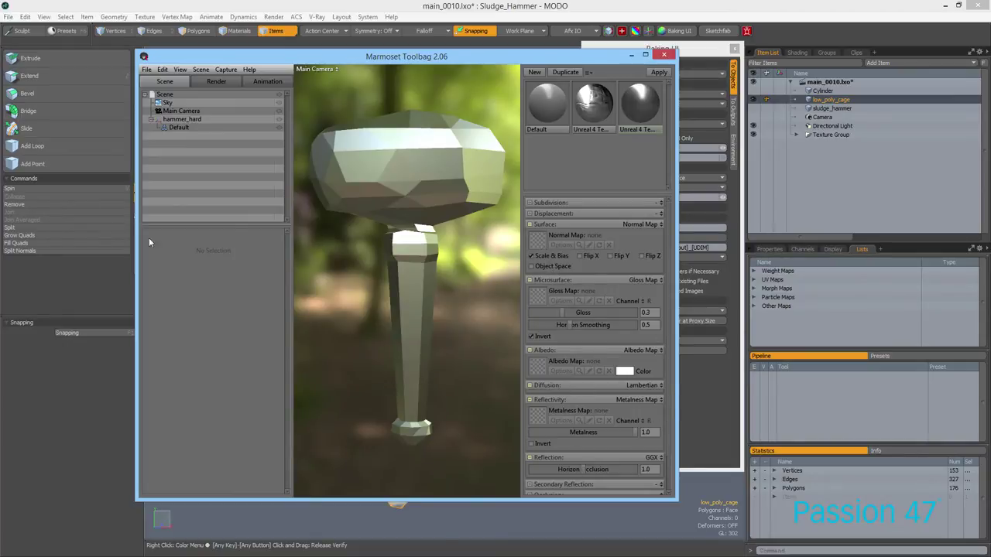
Load the low_poly_cage_Normal_1001 image as the new material's normal map and inspect the hammer's shading from several angles
drag(531, 241, 537, 240)
mouse_move(447, 284)
mouse_down()
mouse_move(381, 270)
mouse_move(408, 263)
mouse_move(422, 222)
mouse_move(450, 265)
mouse_move(471, 248)
mouse_move(401, 264)
mouse_up()
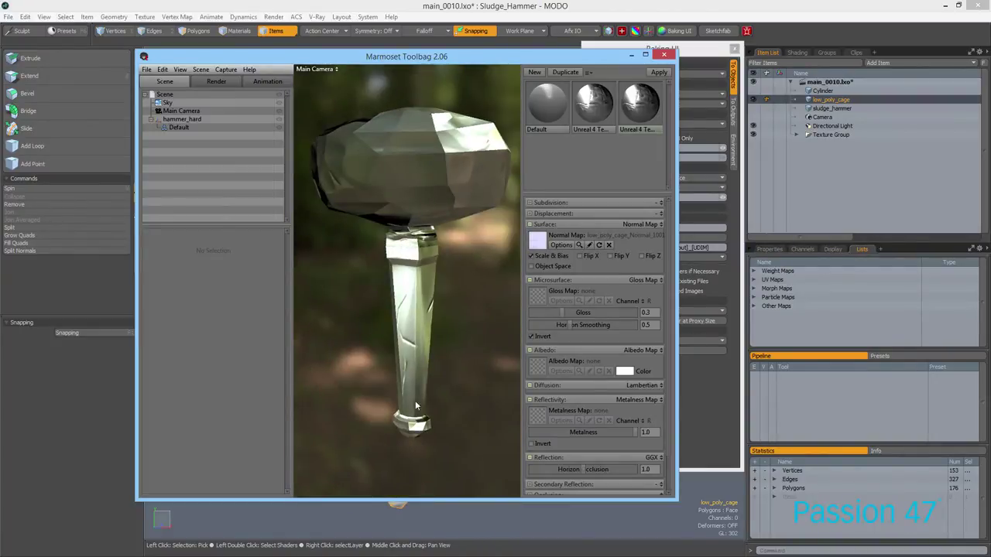
drag(413, 415, 405, 277)
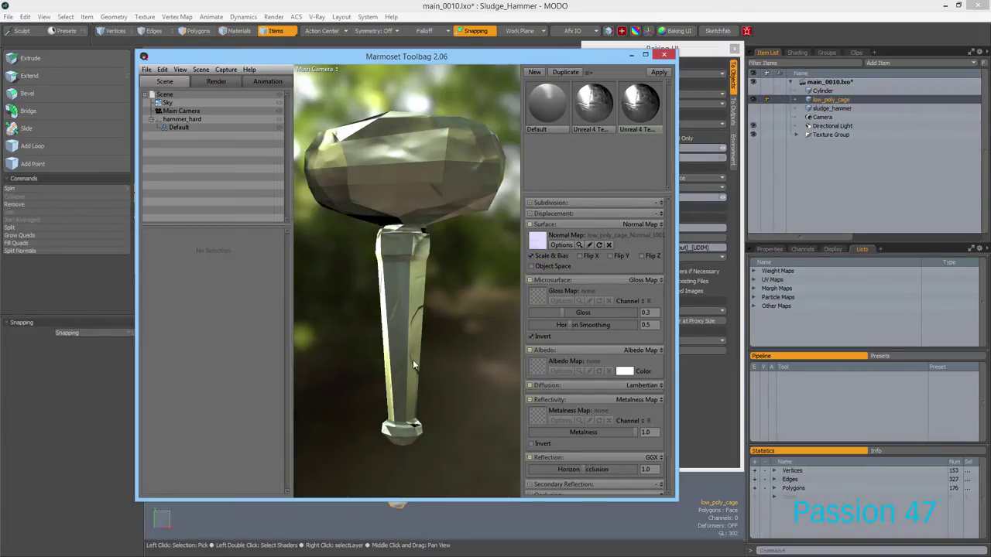
drag(408, 367, 443, 154)
drag(414, 348, 345, 295)
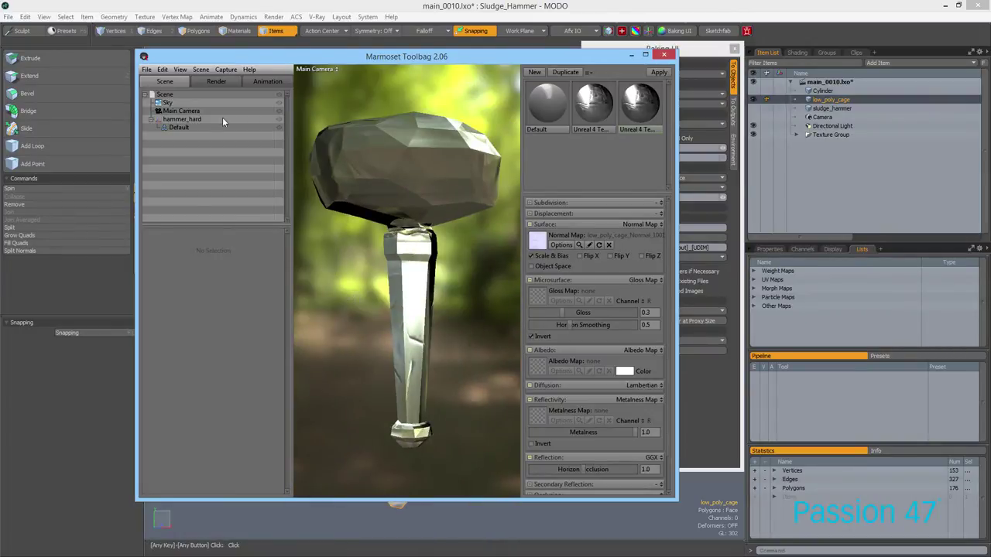
Return to MODO, rotate the view of the cage, deselect it and close the Baking UI
drag(318, 57, 328, 61)
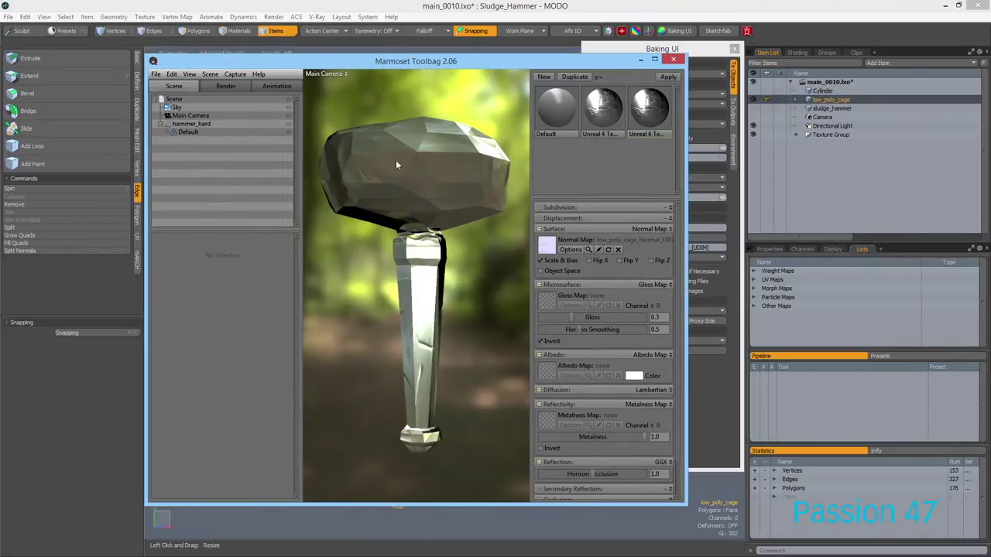
click(410, 10)
alt+drag(408, 225, 410, 291)
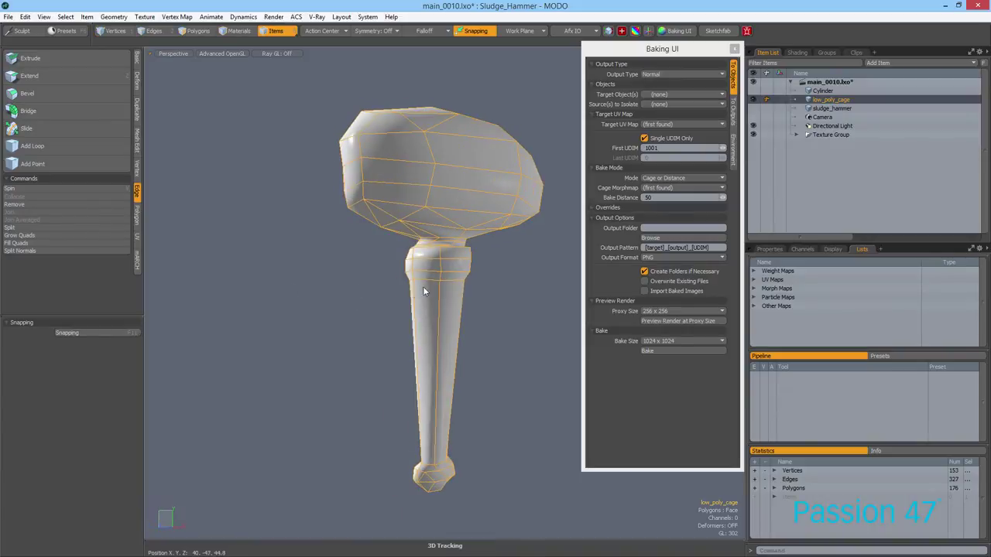
click(523, 93)
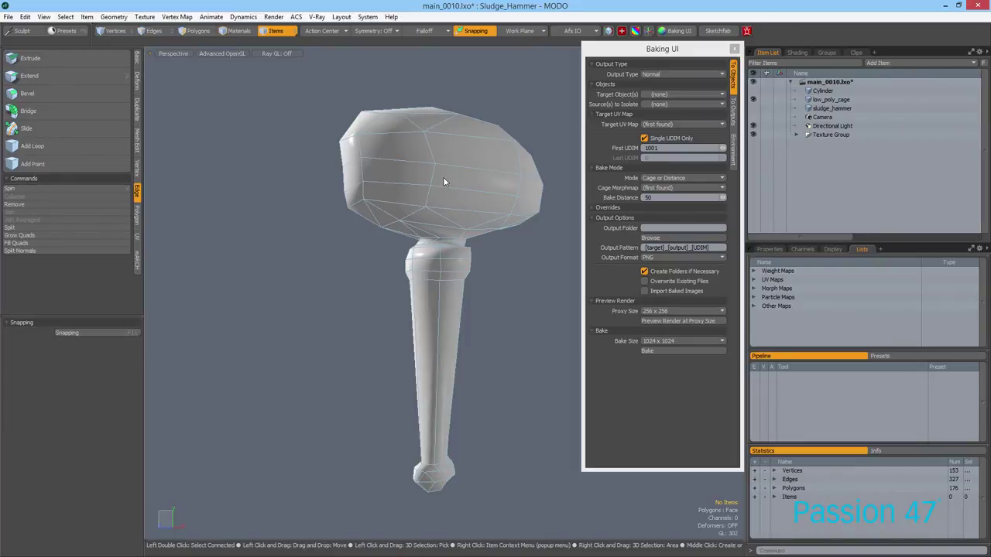
click(734, 49)
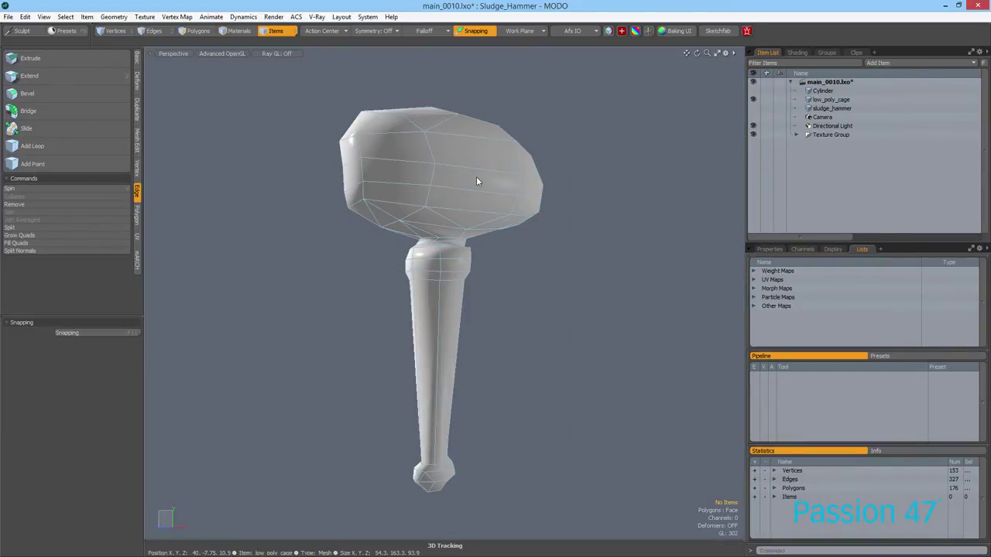
Select low_poly_cage and set its vertex normals into a vert_normals map with Use Smoothing Angle enabled
click(476, 181)
click(144, 17)
mouse_move(176, 18)
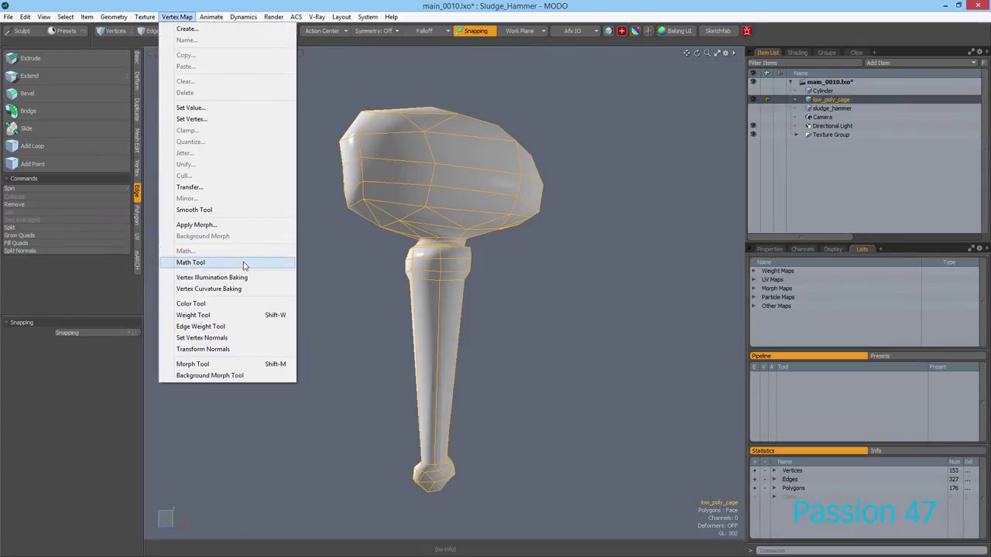
click(249, 343)
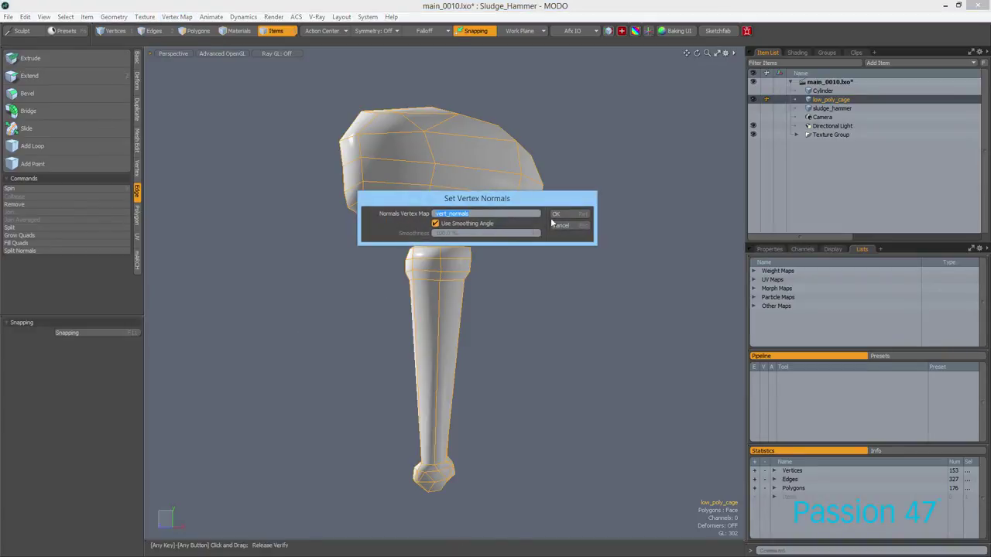
drag(564, 200, 692, 260)
click(693, 274)
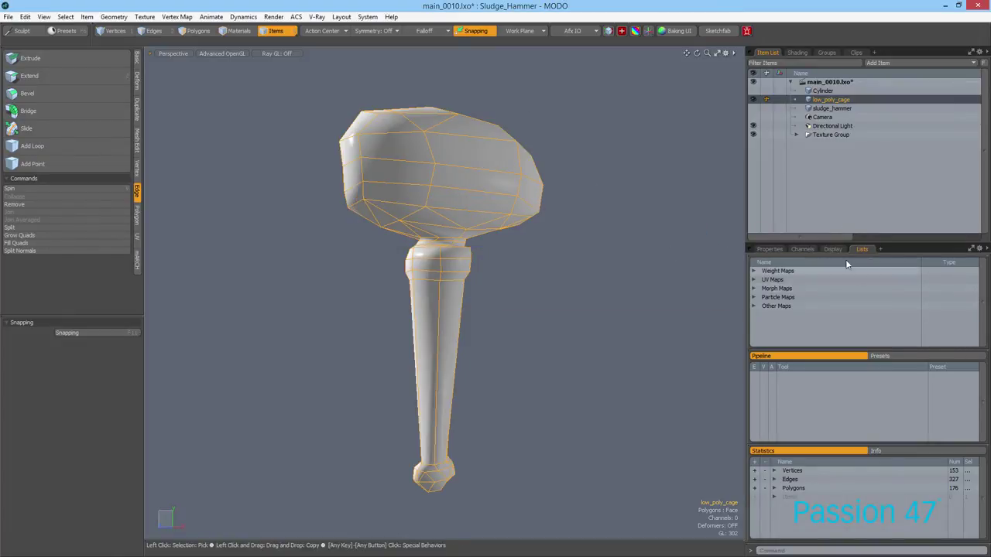
Detach the vertex map lists, select the vert_normals map under Other Maps and close the detached window
drag(862, 248, 715, 146)
click(698, 211)
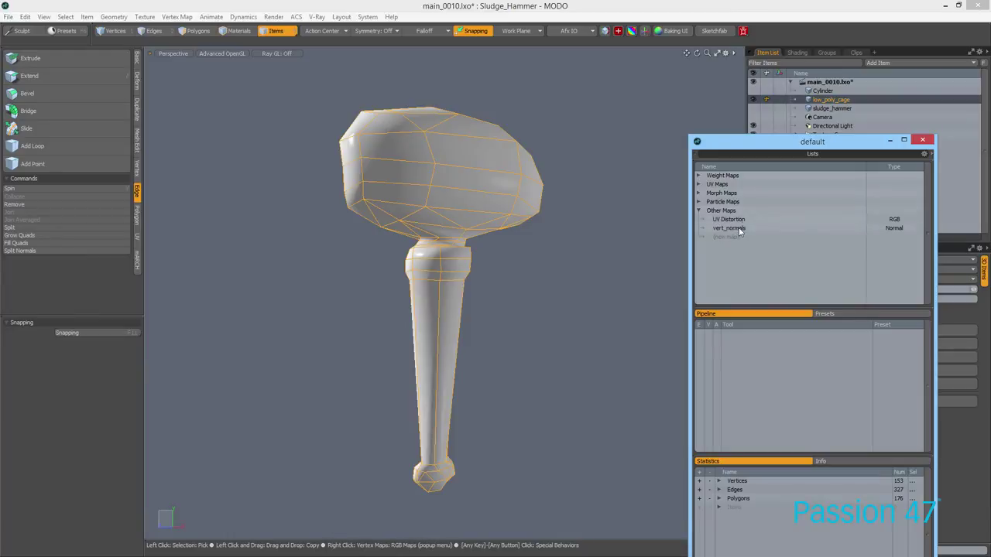
click(754, 228)
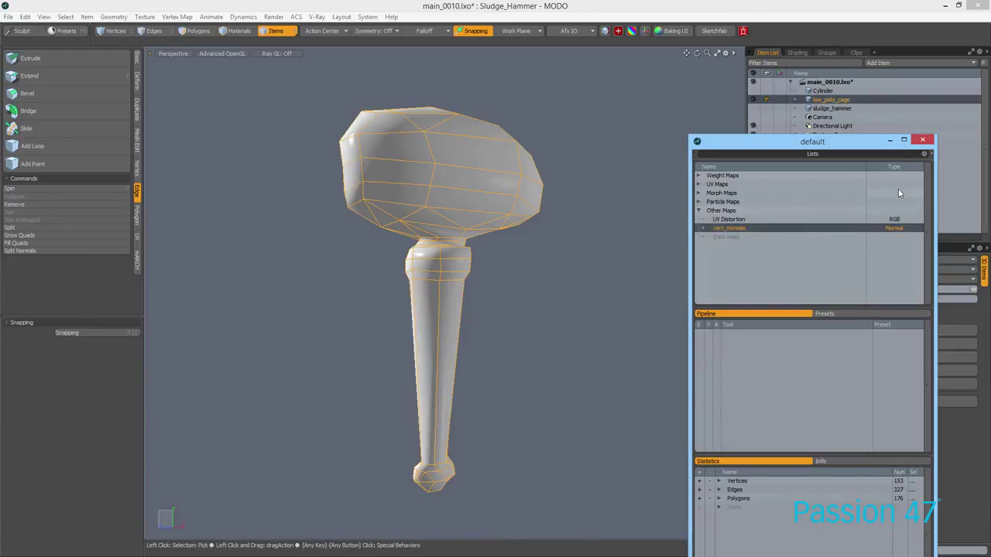
click(922, 142)
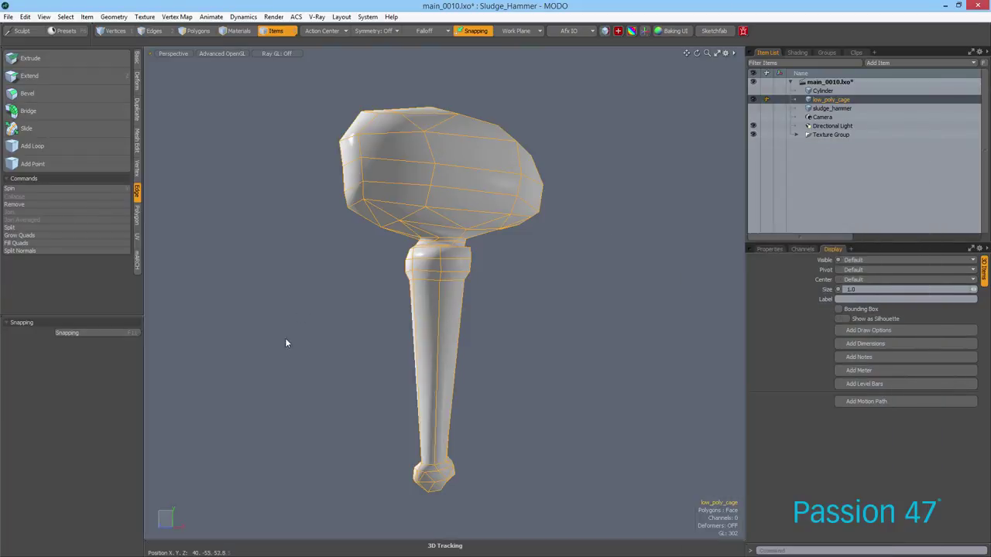
Export the selected low_poly_cage layer in Wavefront OBJ format as hammer_smooth.obj in the exports folder
right_click(845, 99)
click(848, 139)
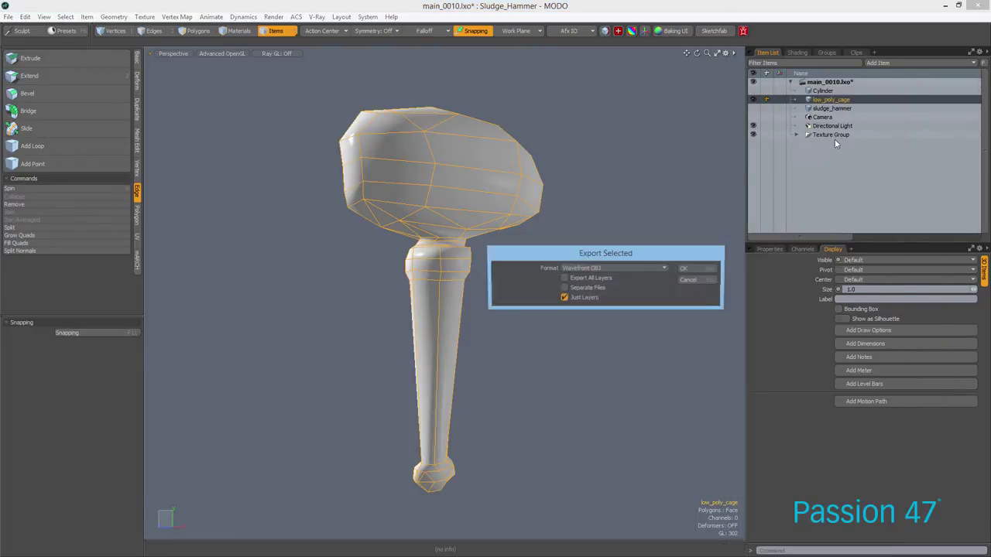
click(685, 269)
click(297, 120)
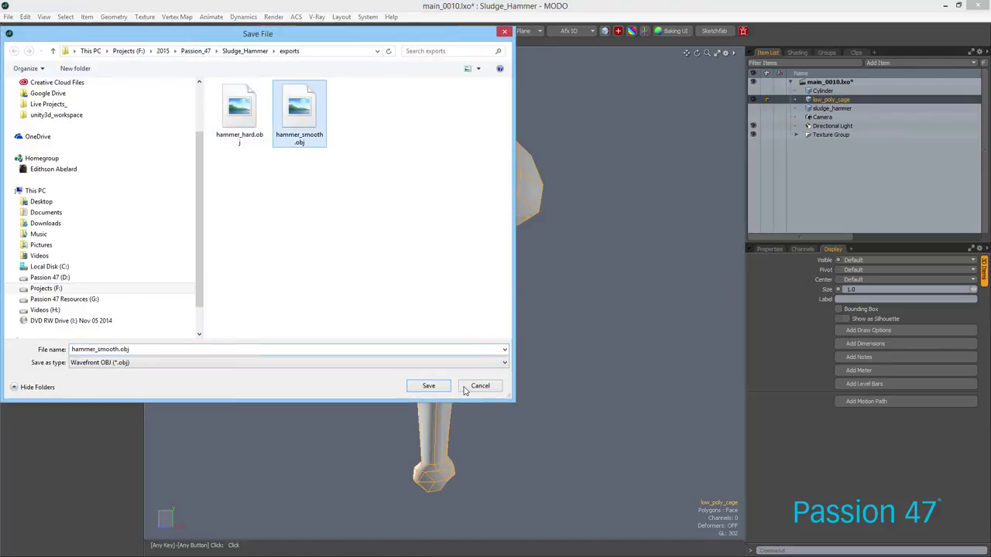
click(431, 386)
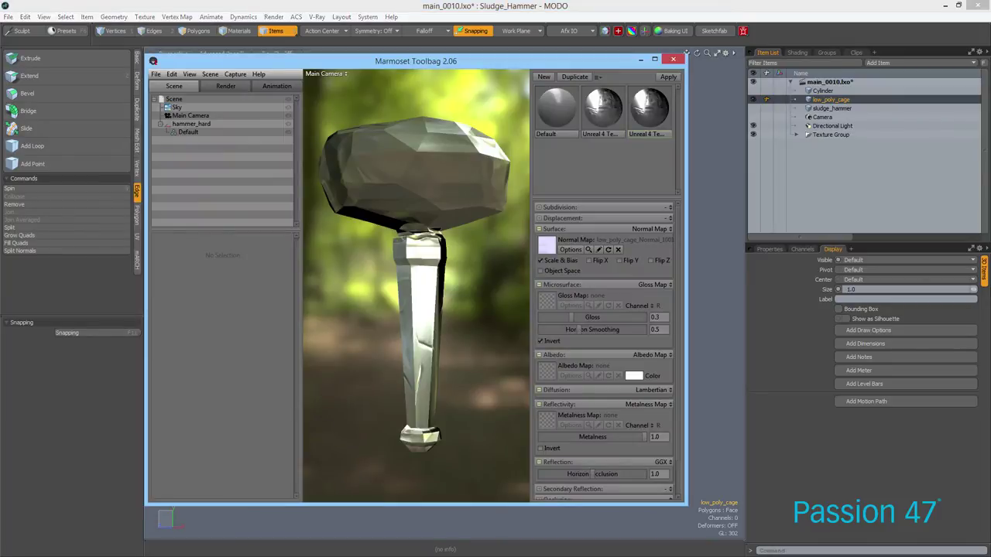
Switch to Marmoset Toolbag and load hammer_smooth.obj into the scene alongside hammer_hard
key(alt+Tab)
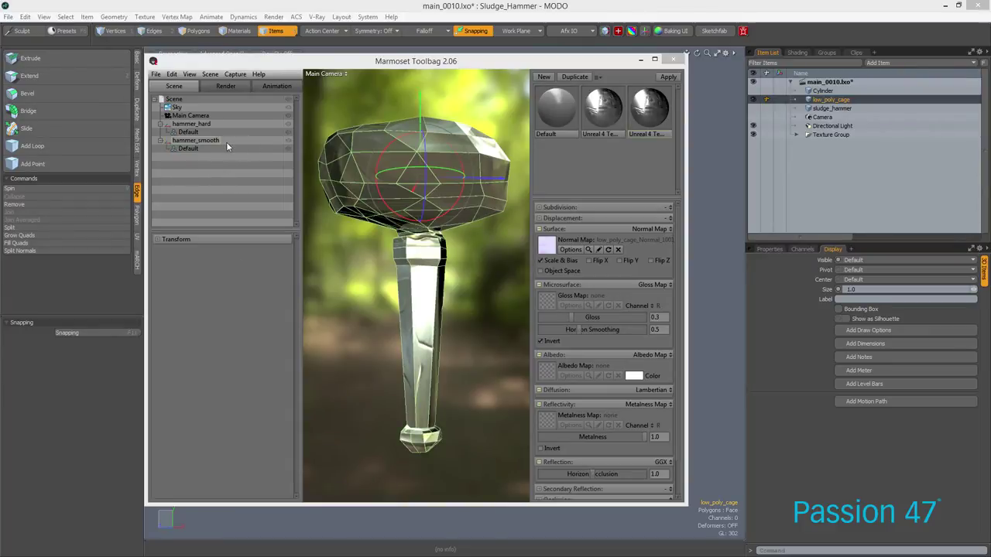
Hide hammer_hard in the Toolbag scene and view hammer_smooth on its own from several angles
click(203, 123)
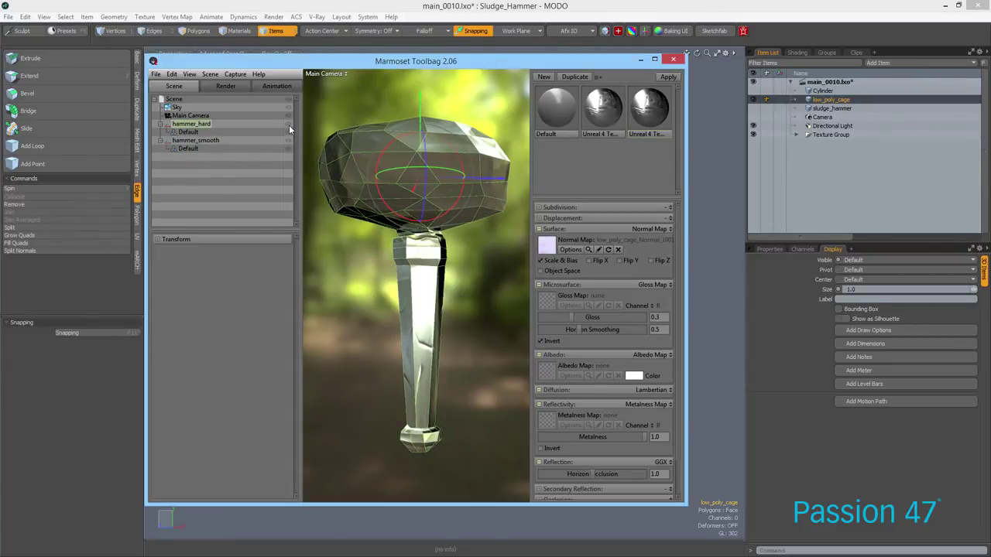
click(289, 125)
drag(437, 313, 403, 333)
drag(471, 360, 513, 236)
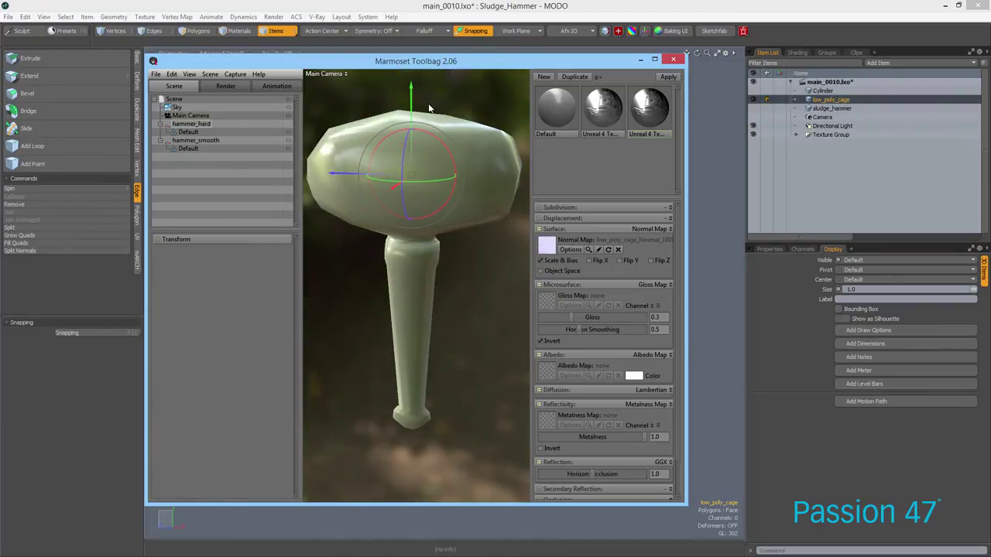
Reposition and widen the Toolbag window, and apply the third material with the low_poly_cage normal map to hammer_smooth
drag(472, 65, 494, 60)
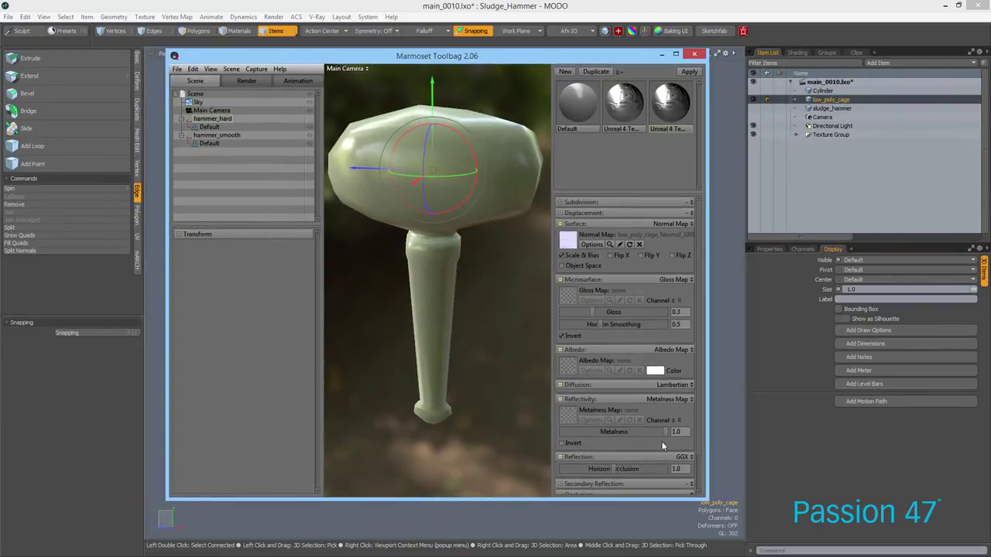
drag(704, 499, 855, 500)
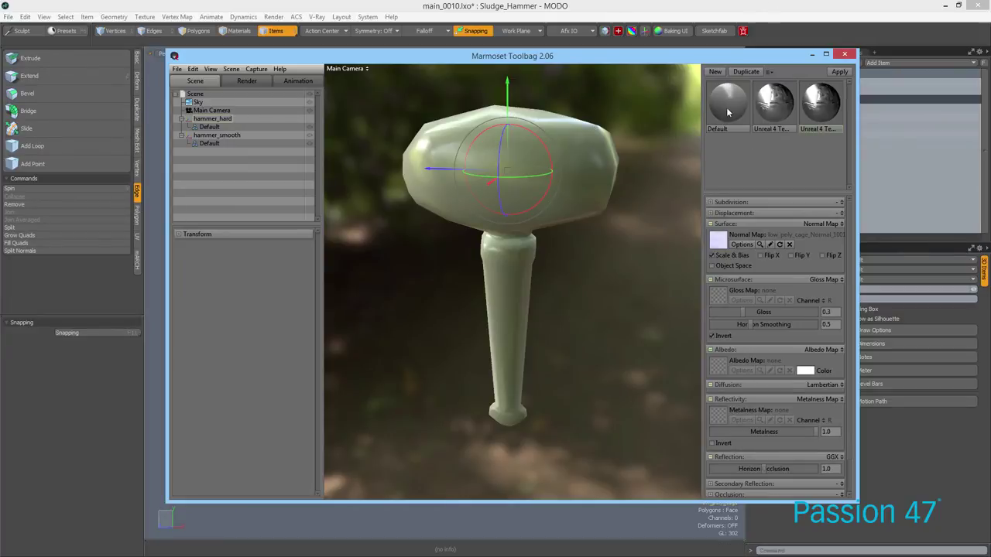
drag(830, 122, 534, 311)
Examine the normal-mapped shading on hammer_smooth's handle and head, and hide that mesh for comparison with hammer_hard
right_drag(534, 310, 550, 364)
drag(550, 368, 606, 229)
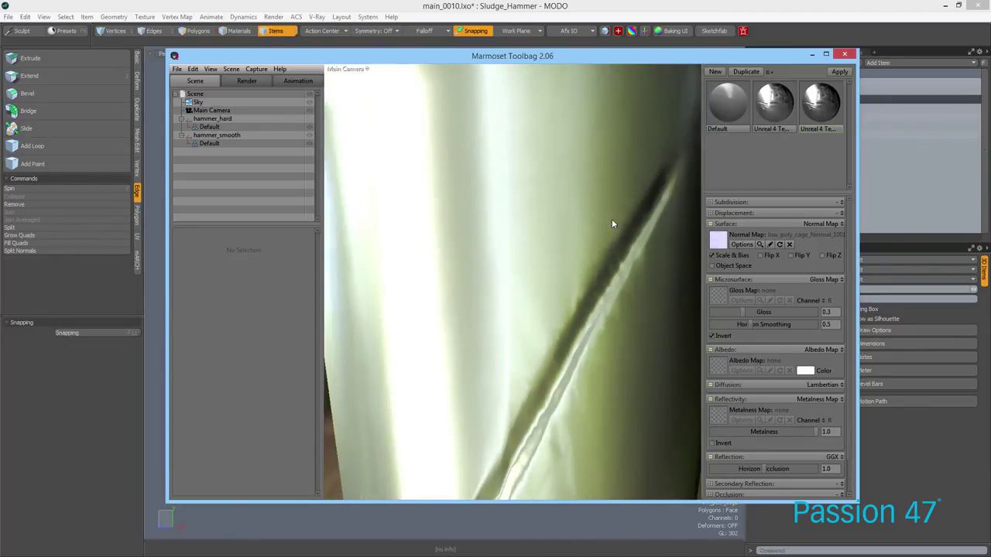
right_drag(547, 294, 510, 183)
drag(511, 183, 657, 274)
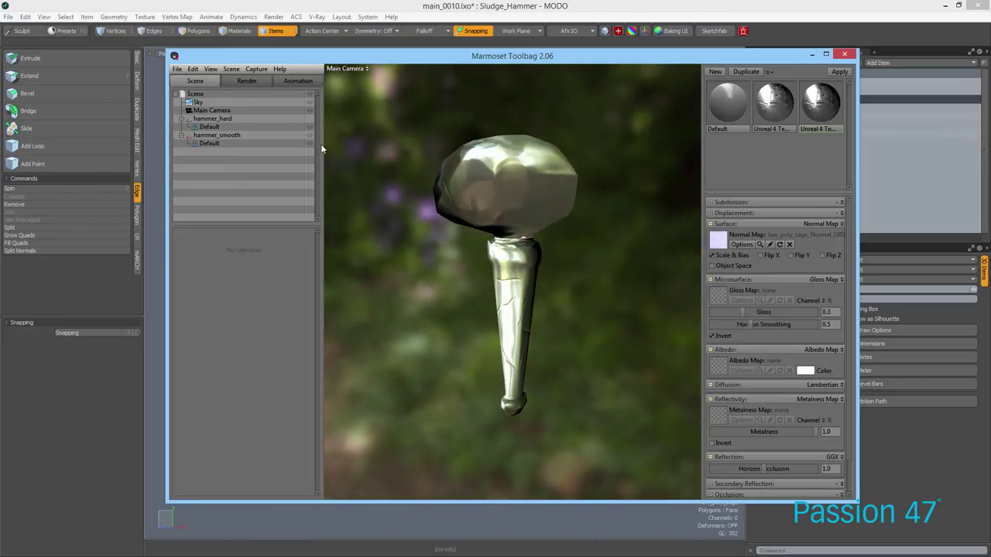
click(309, 134)
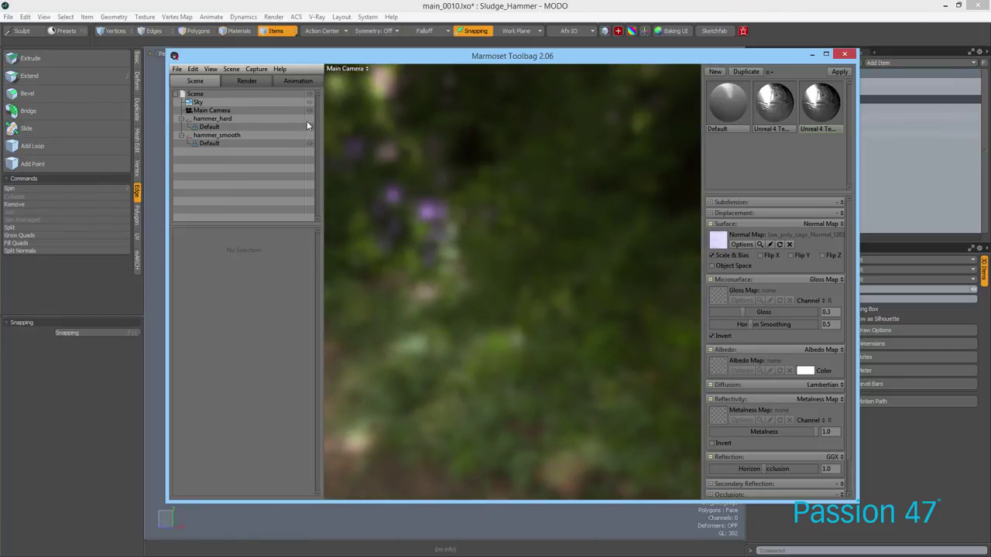
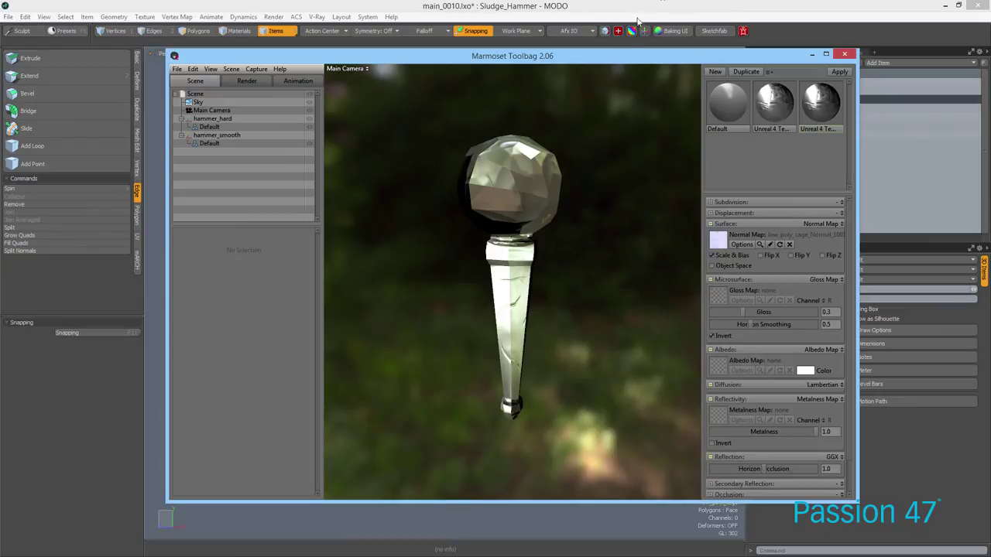
Close Marmoset Toolbag and return to the hammer scene in MODO
drag(632, 64, 580, 76)
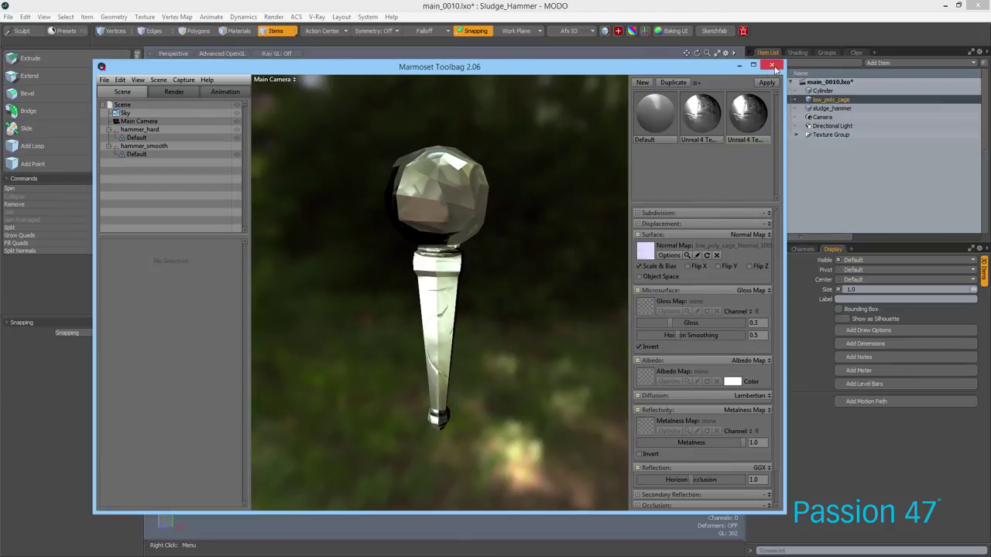
click(772, 66)
click(599, 323)
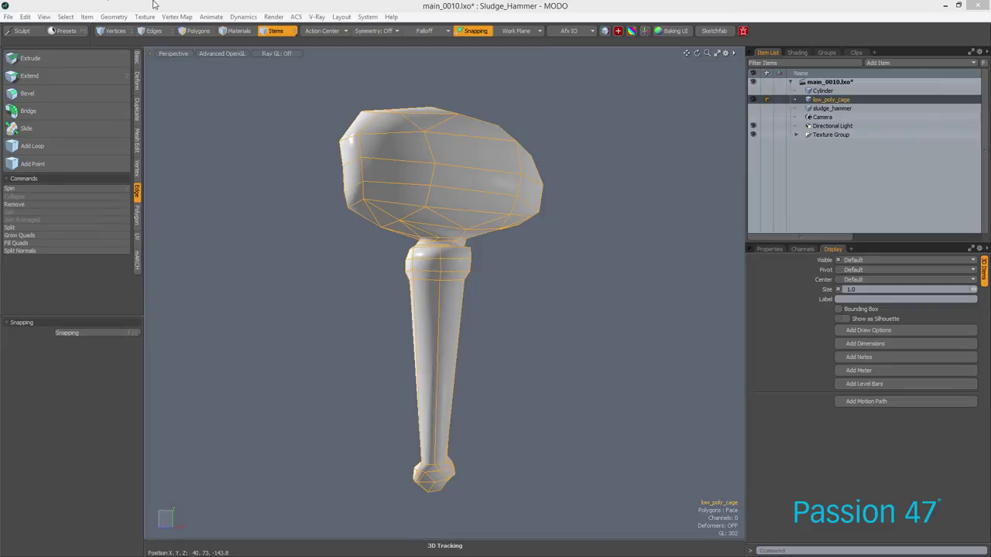
Add a Vertex Map List view beside the Properties, Channels and Display views
alt+drag(463, 194, 438, 194)
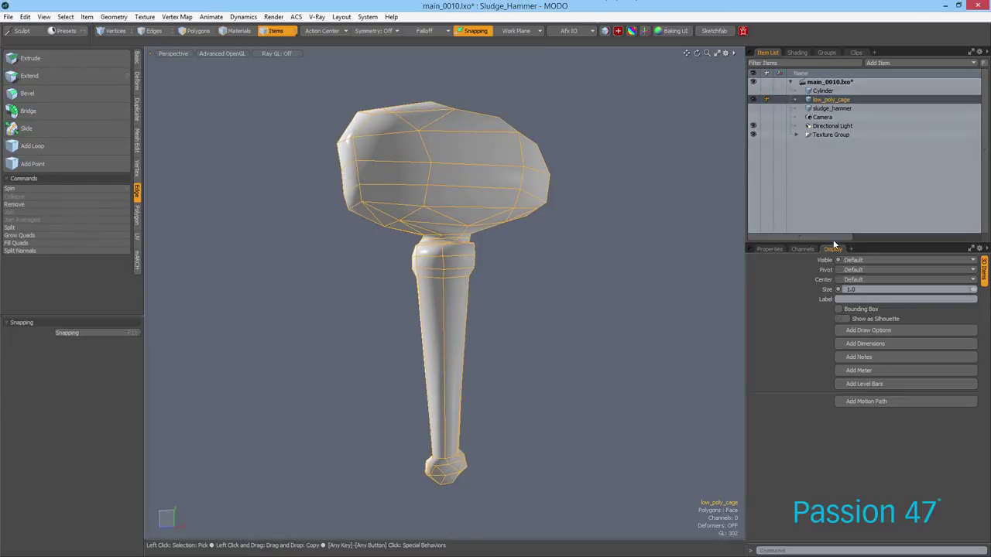
click(802, 249)
click(774, 249)
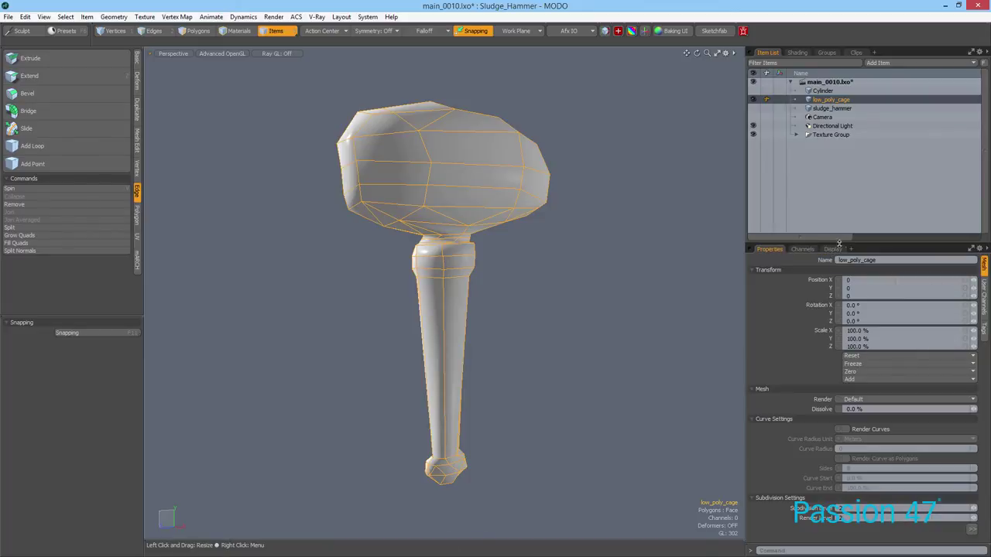
click(850, 249)
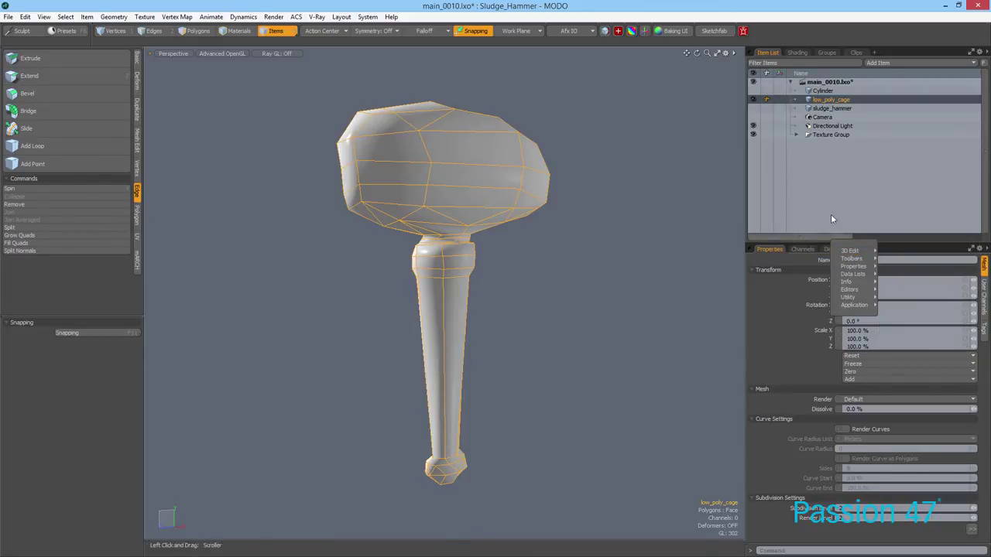
click(828, 249)
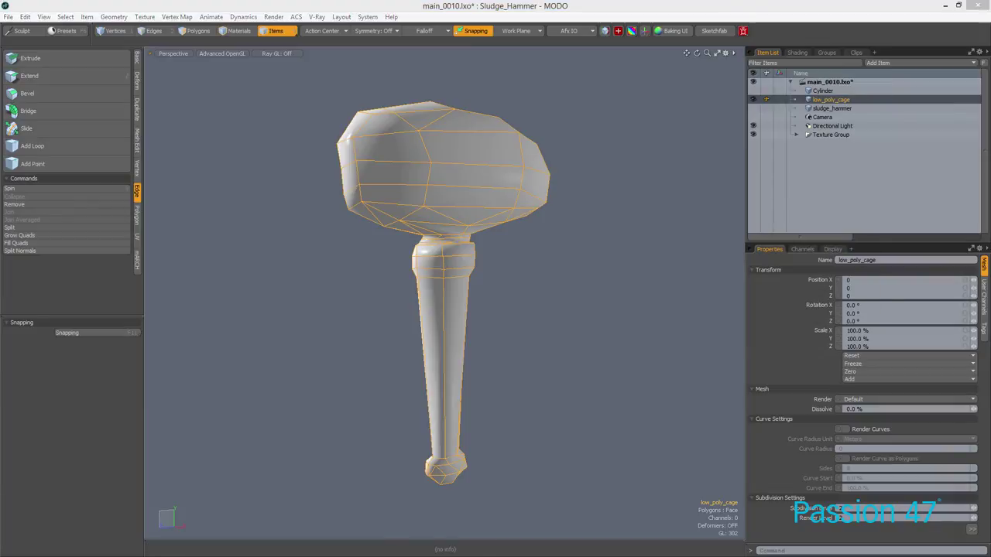
click(851, 248)
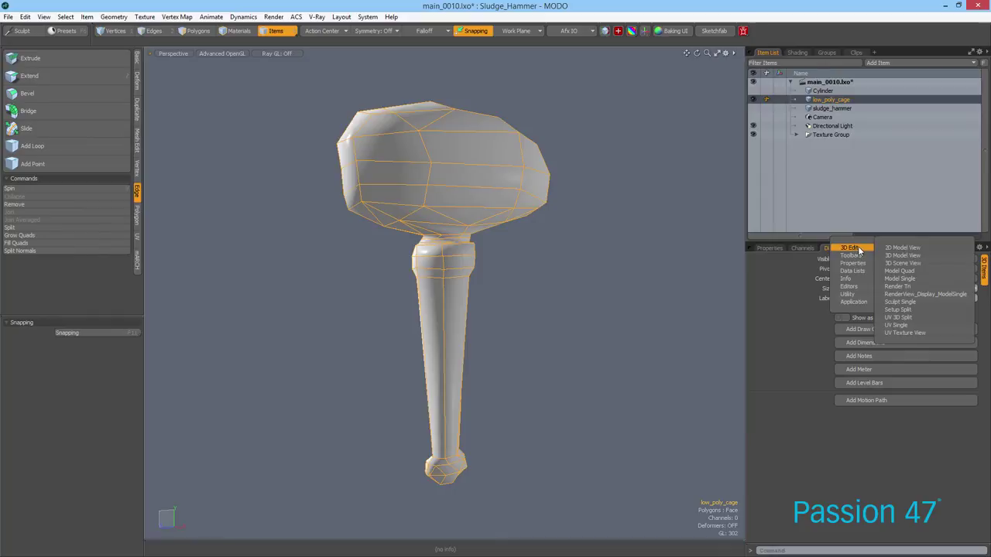
mouse_move(861, 283)
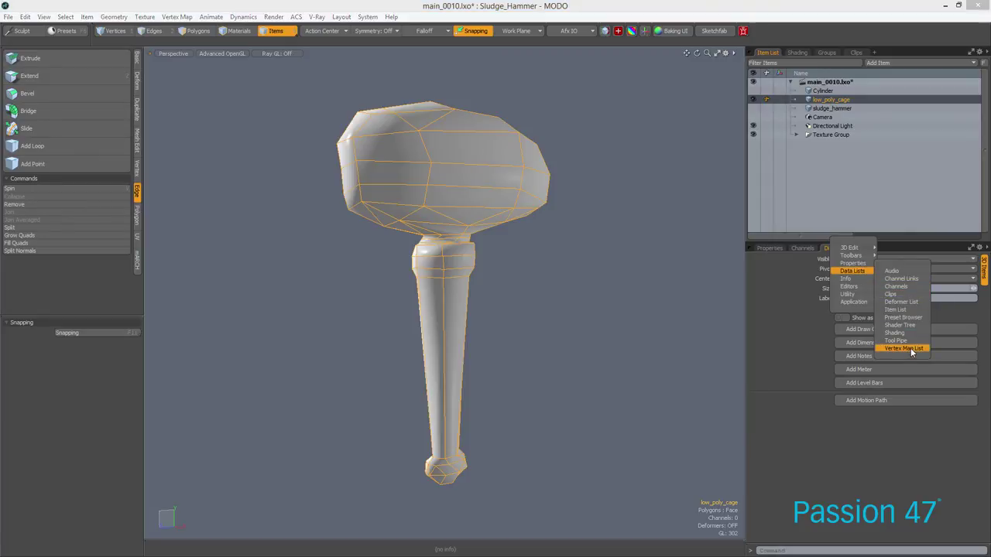
click(911, 349)
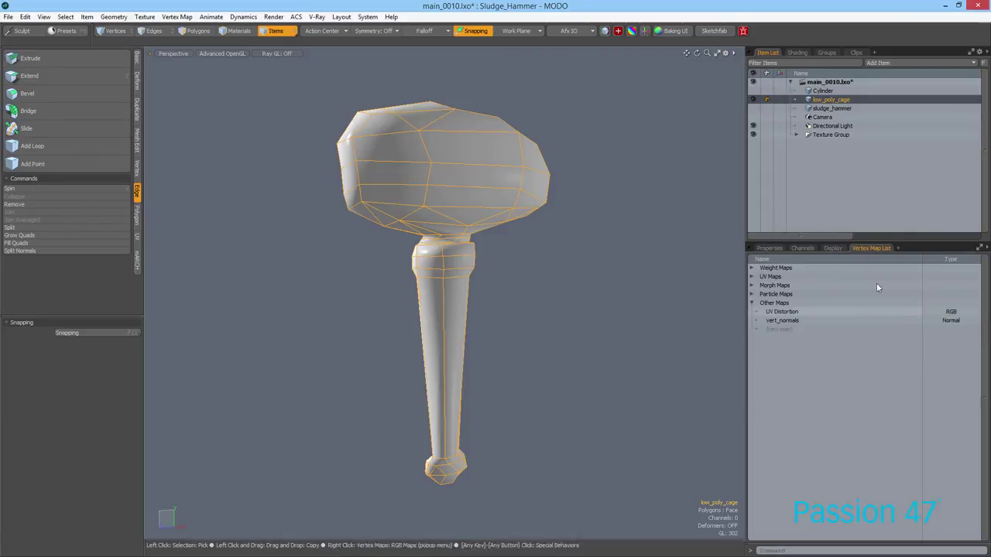
Select the vert_normals map under Other Maps and clear it
click(817, 322)
right_click(815, 320)
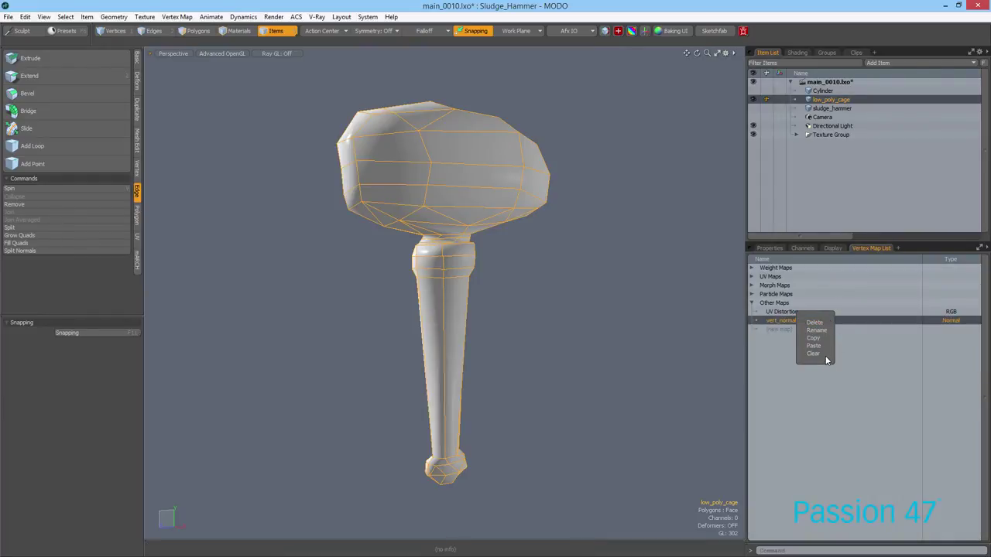
click(825, 354)
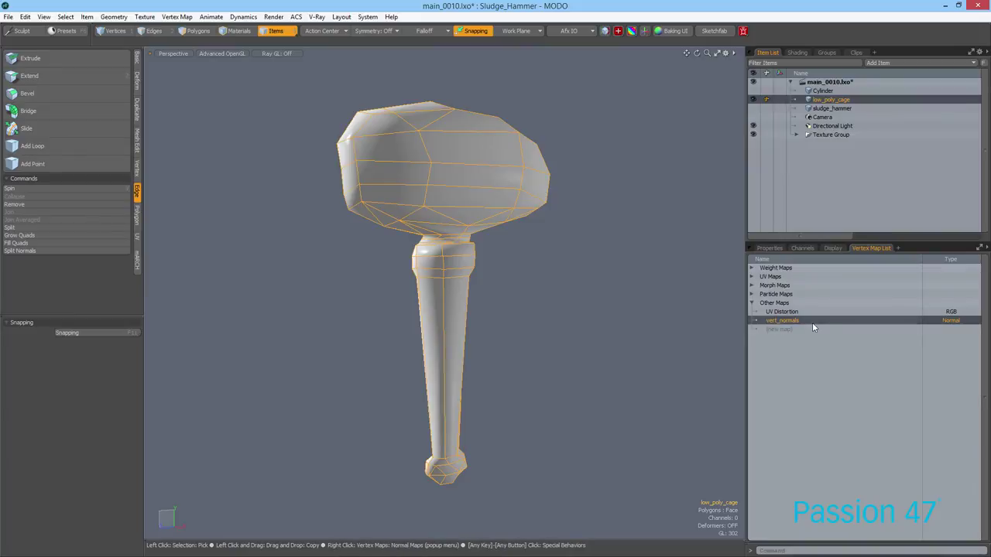
right_click(812, 322)
click(825, 355)
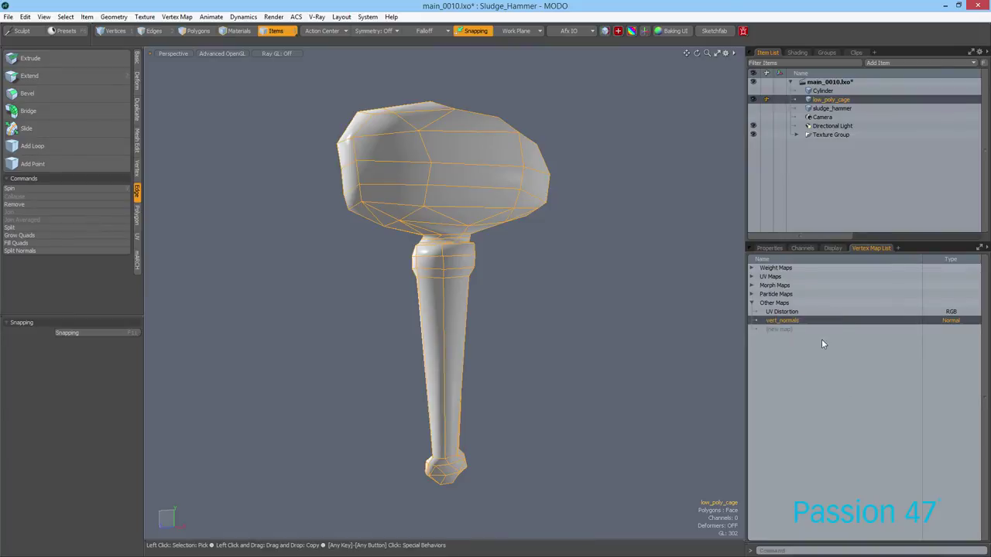
Select Material in the Shader Tree, show its Surface Normal properties and try adjusting the Smoothing value
click(797, 52)
click(812, 197)
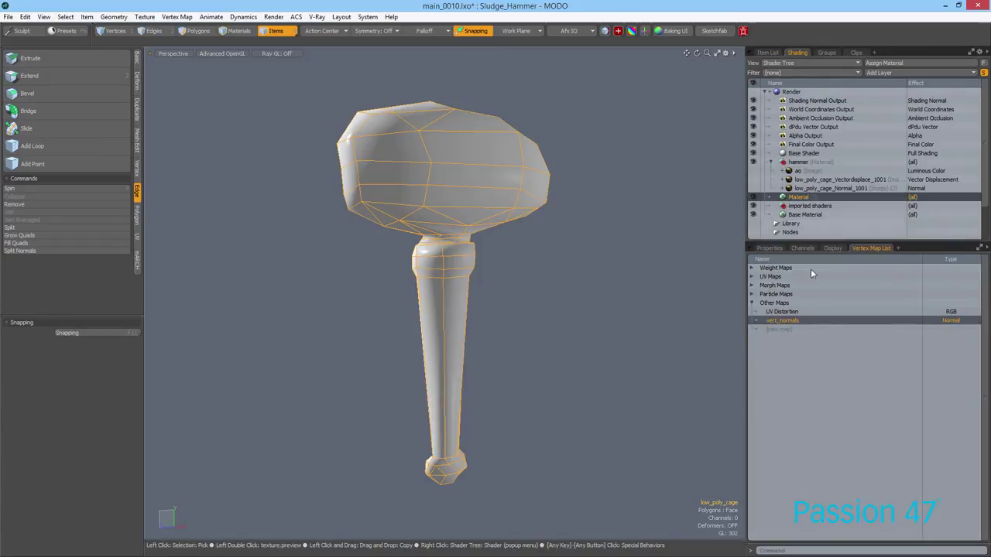
click(774, 249)
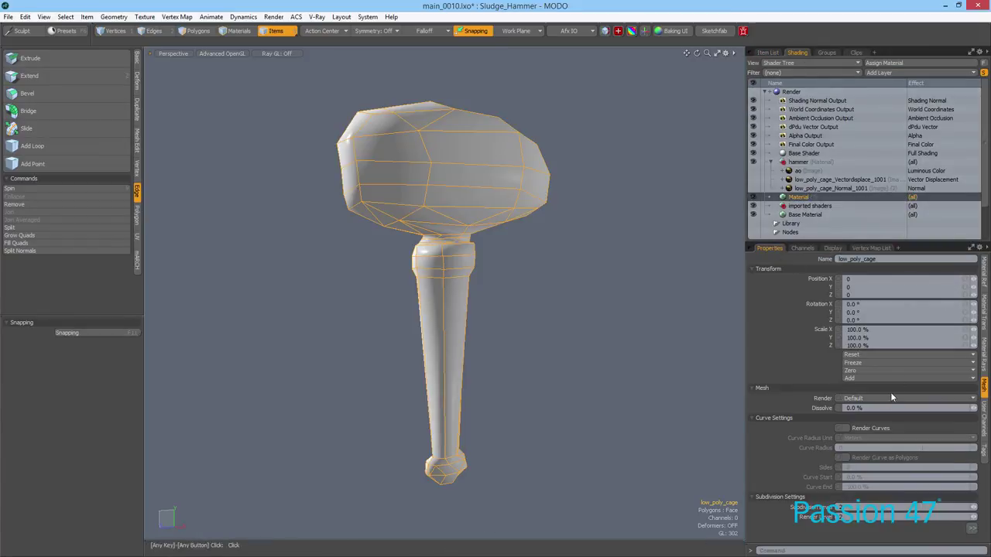
mouse_move(972, 303)
mouse_down()
mouse_move(829, 303)
mouse_move(972, 303)
mouse_up()
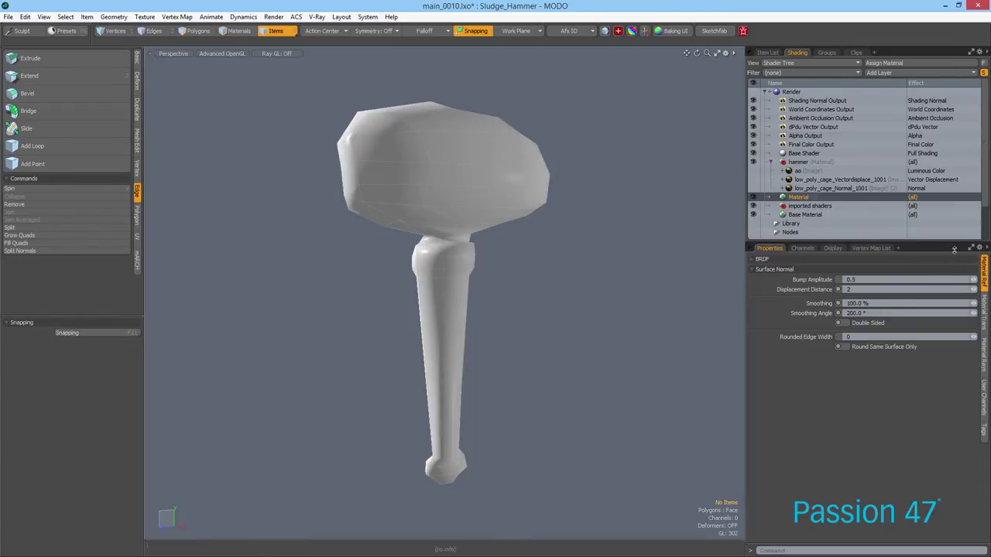
Set the vertex normals into the vert_normals map with Use Smoothing Angle enabled
click(177, 16)
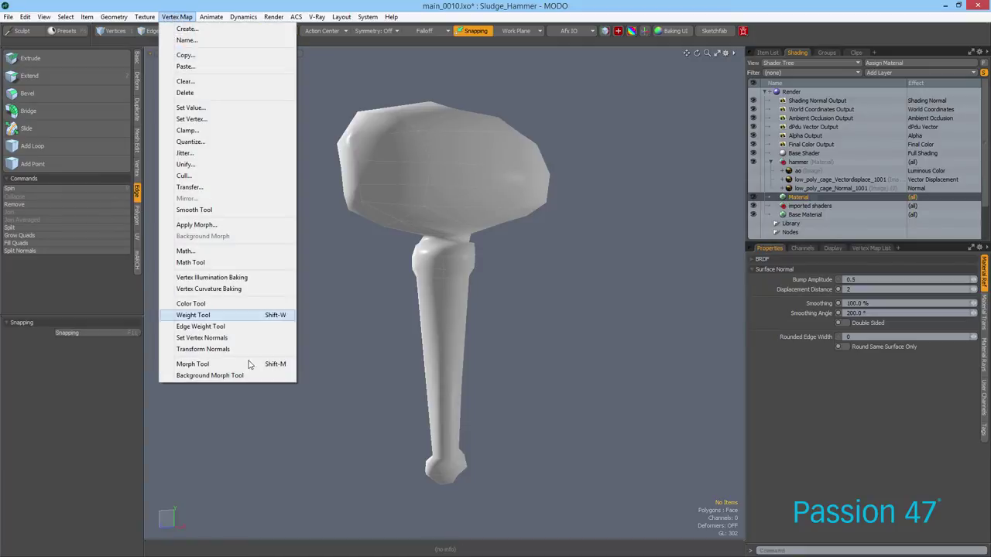
click(205, 340)
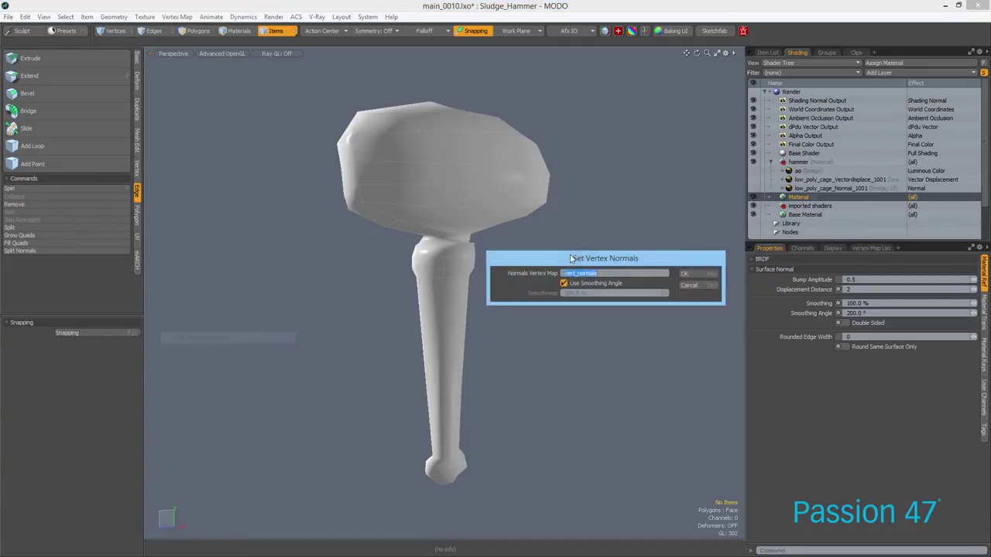
click(687, 274)
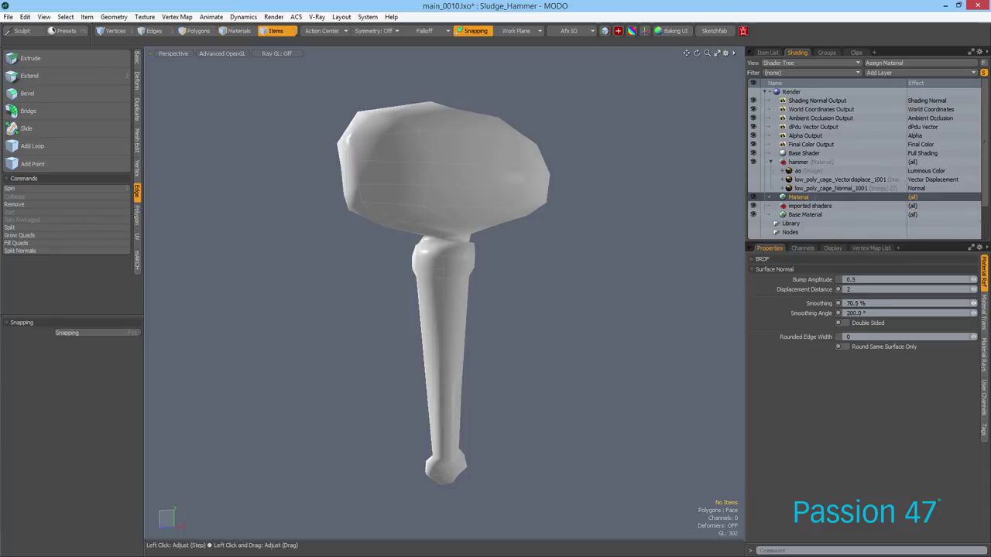
Set the Smoothing of Material to 0%
drag(973, 304, 800, 308)
text(0)
key(Return)
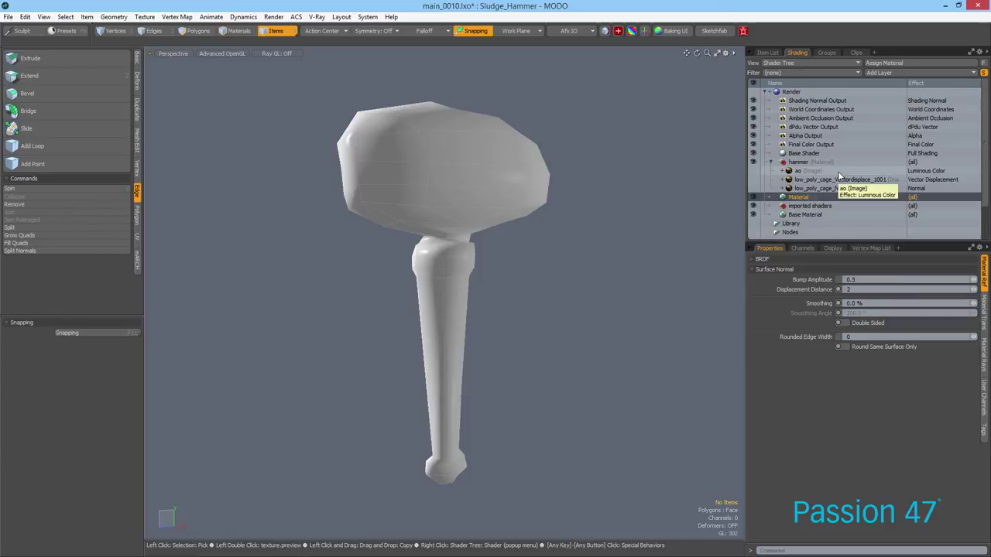
Clear the stored normals from the vert_normals map again so the mesh follows the material's smoothing
click(871, 248)
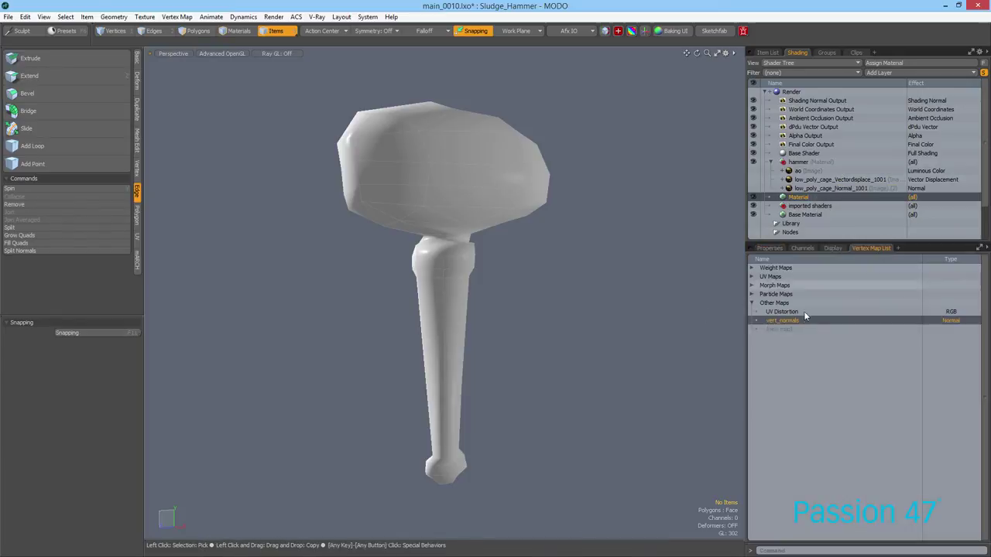
right_click(810, 319)
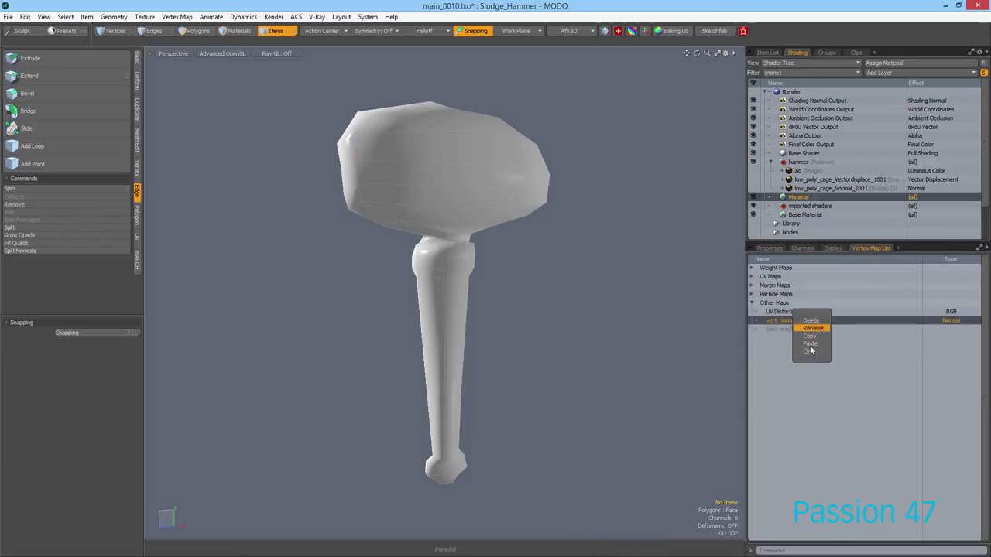
click(812, 352)
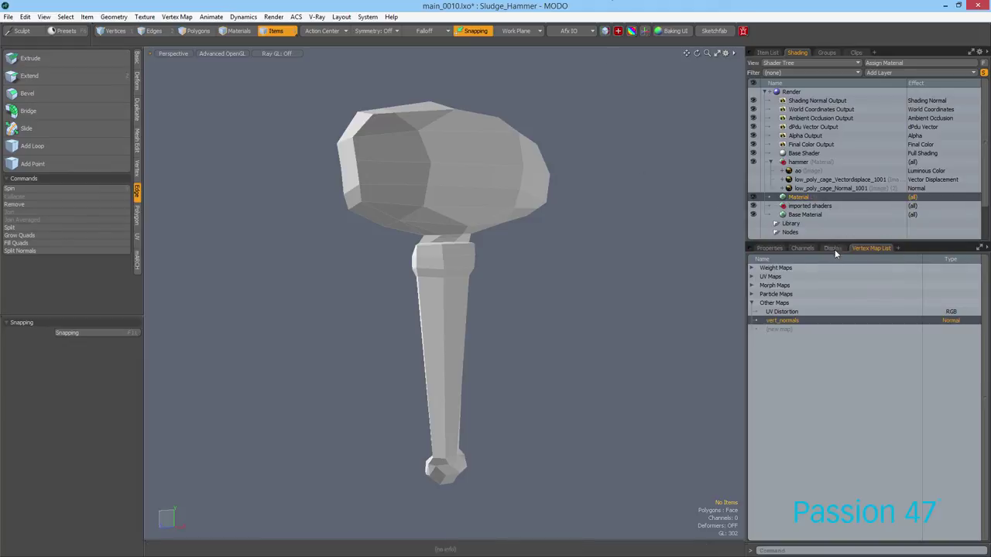
Examine the faceted shading on the hammer head, selecting its side polygons in polygon mode and dropping the selection
click(769, 247)
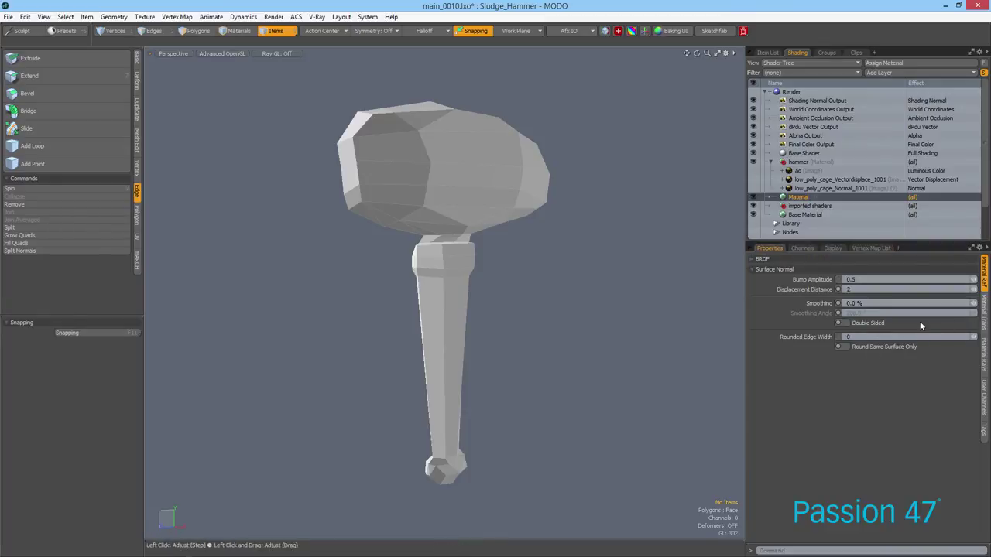
alt+drag(379, 172, 406, 282)
click(197, 31)
mouse_move(413, 245)
mouse_down()
mouse_move(433, 218)
mouse_move(287, 258)
mouse_move(320, 231)
mouse_move(447, 275)
mouse_up()
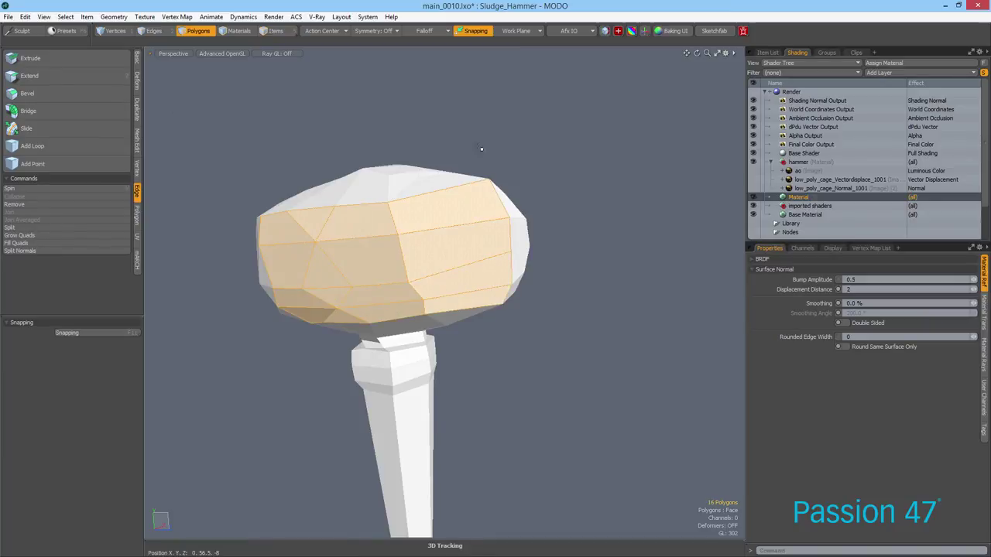
alt+drag(411, 111, 423, 113)
click(597, 237)
alt+drag(622, 295, 557, 280)
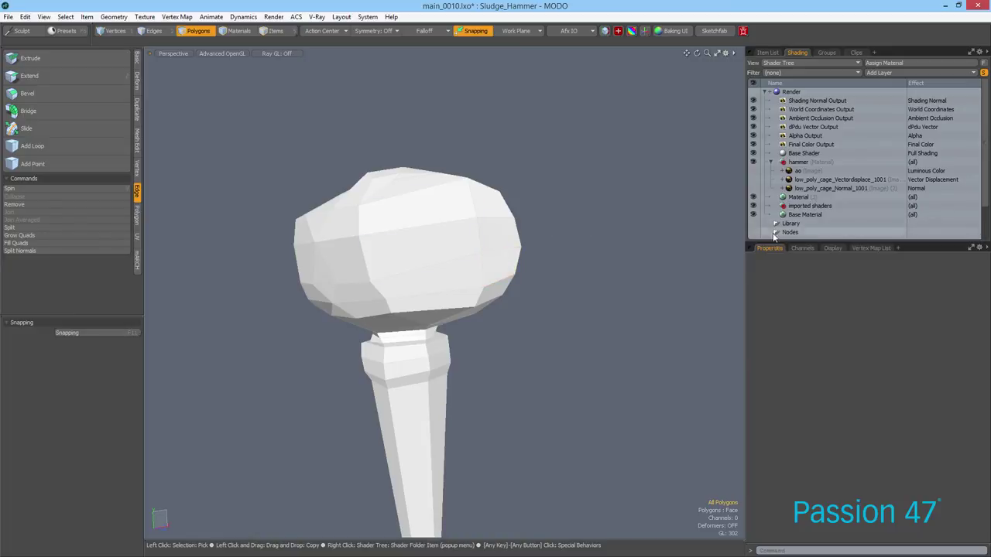
Move the Material layer into the hammer material group in the shader tree
click(870, 247)
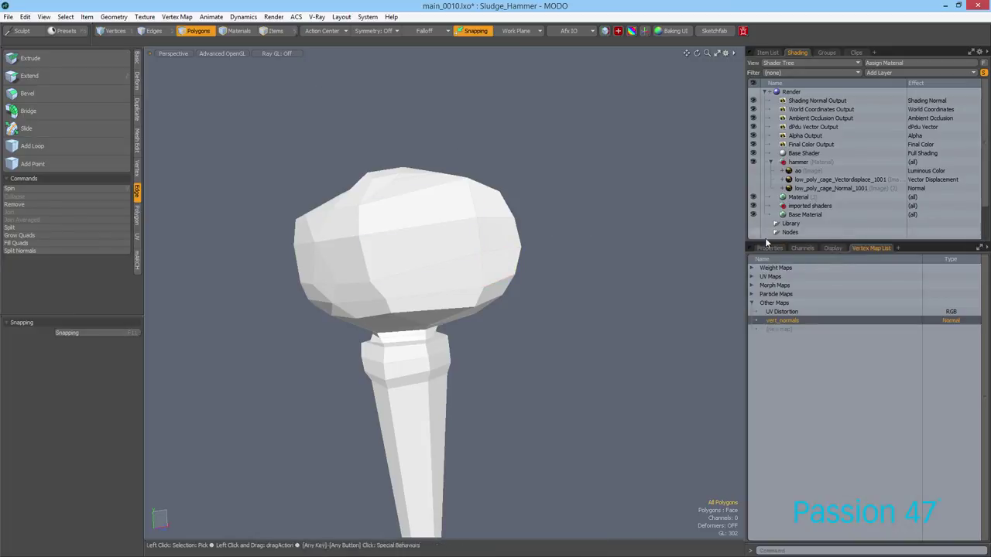
click(805, 198)
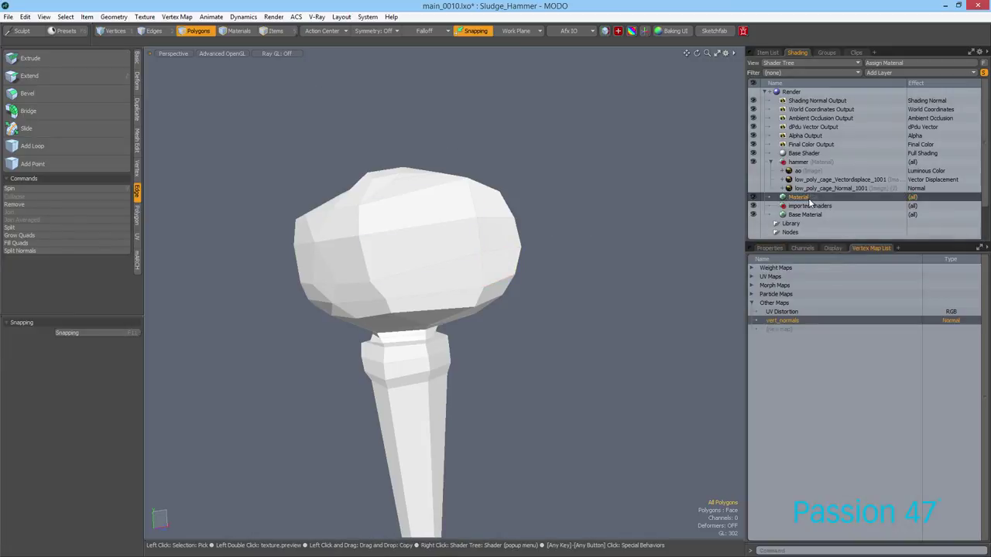
click(770, 162)
click(770, 162)
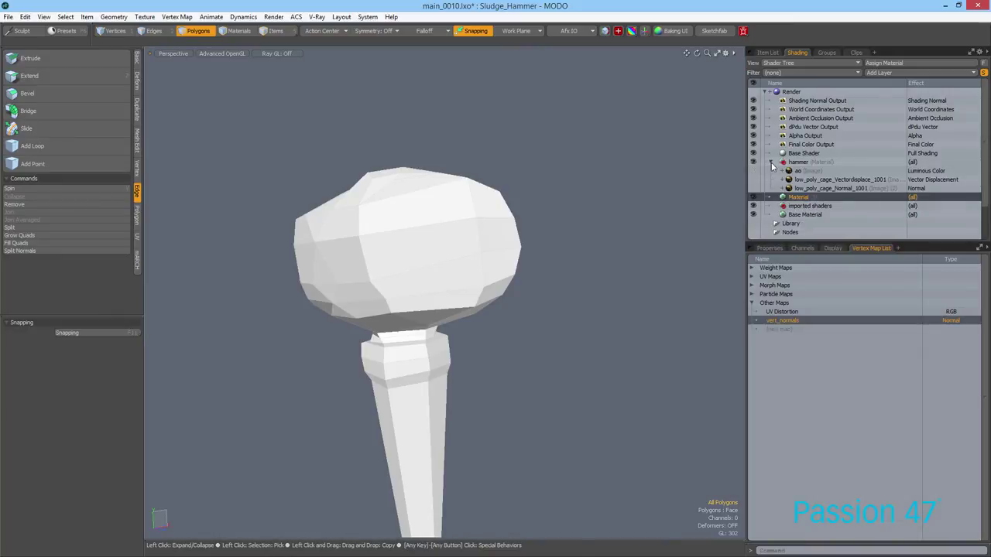
mouse_move(798, 164)
mouse_down()
mouse_move(806, 193)
mouse_move(806, 171)
mouse_up()
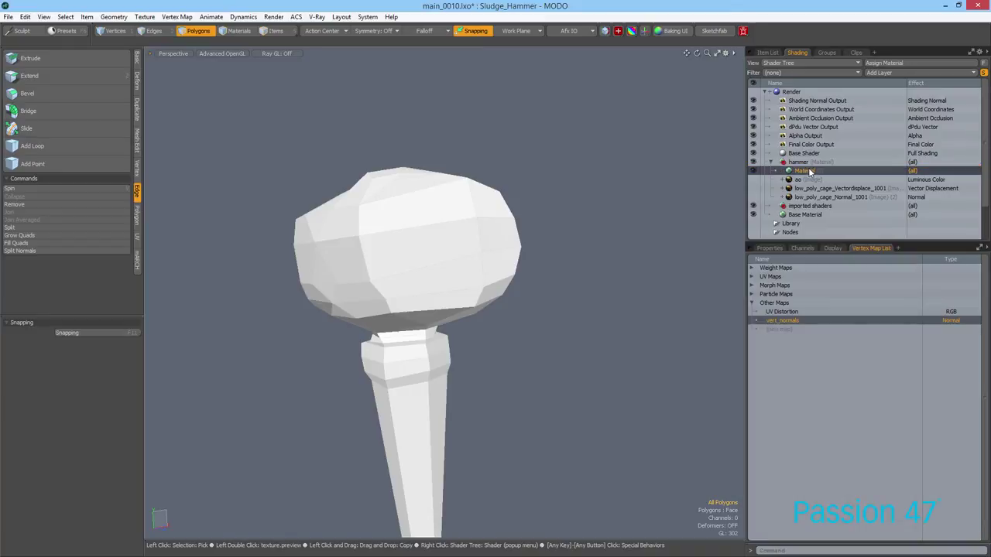
Set the Smoothing of the hammer group's Material to 100%
click(769, 247)
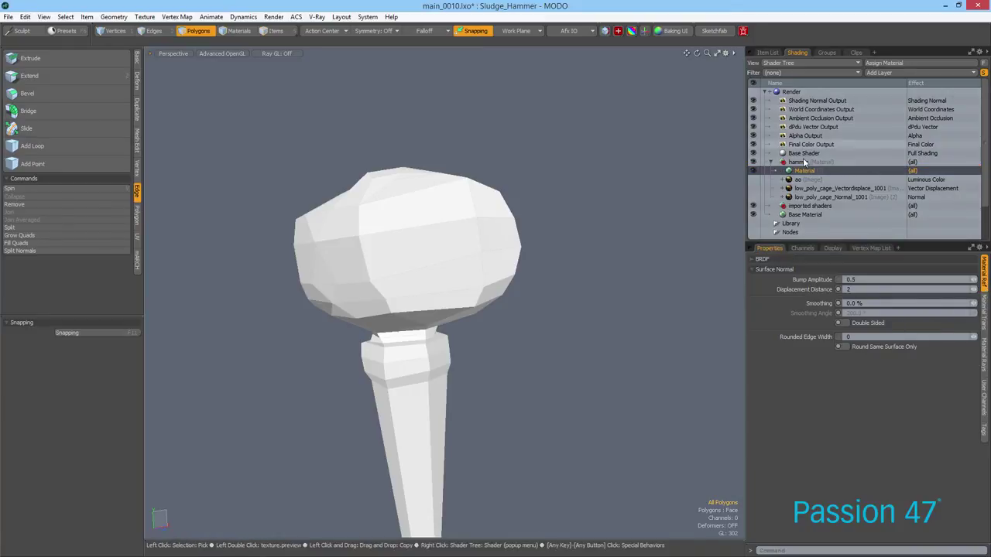
click(637, 312)
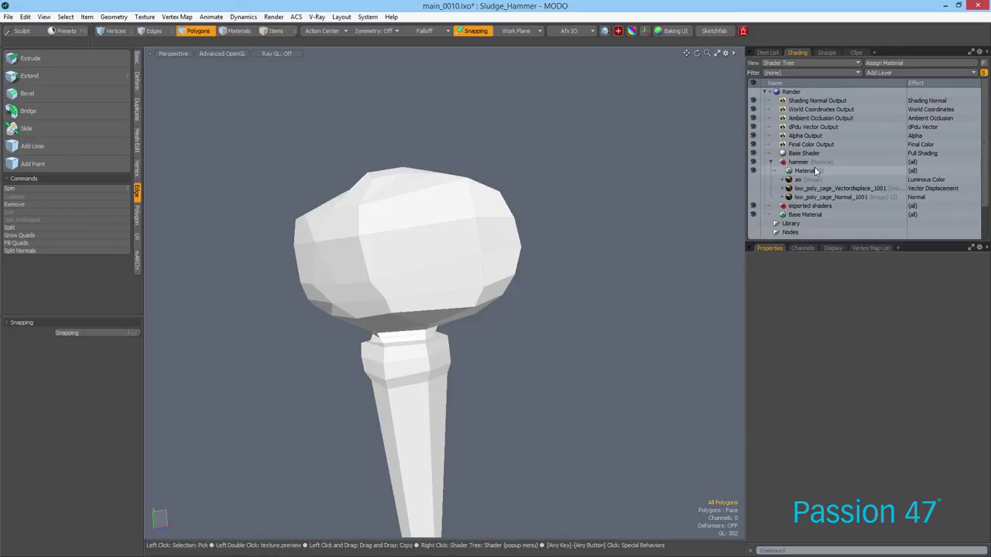
click(809, 171)
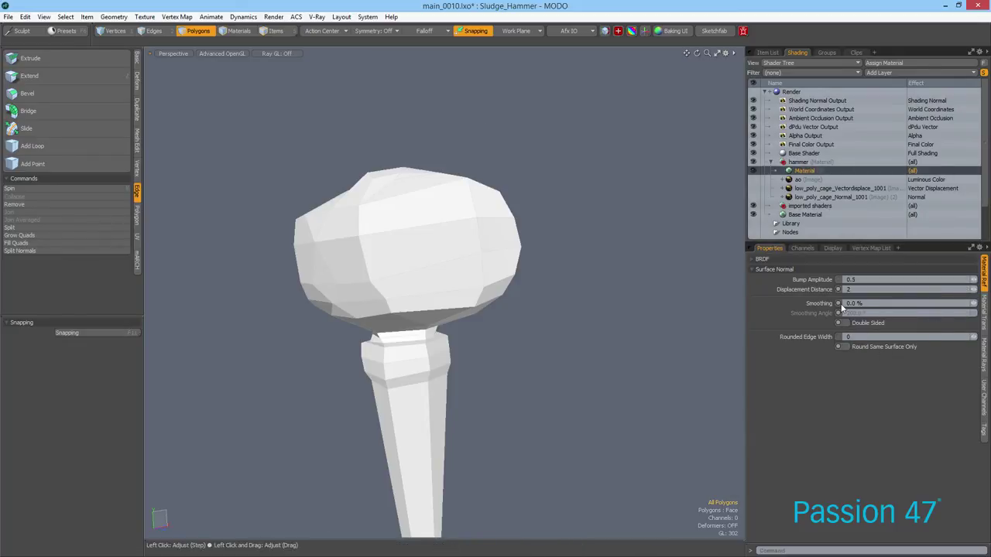
click(972, 303)
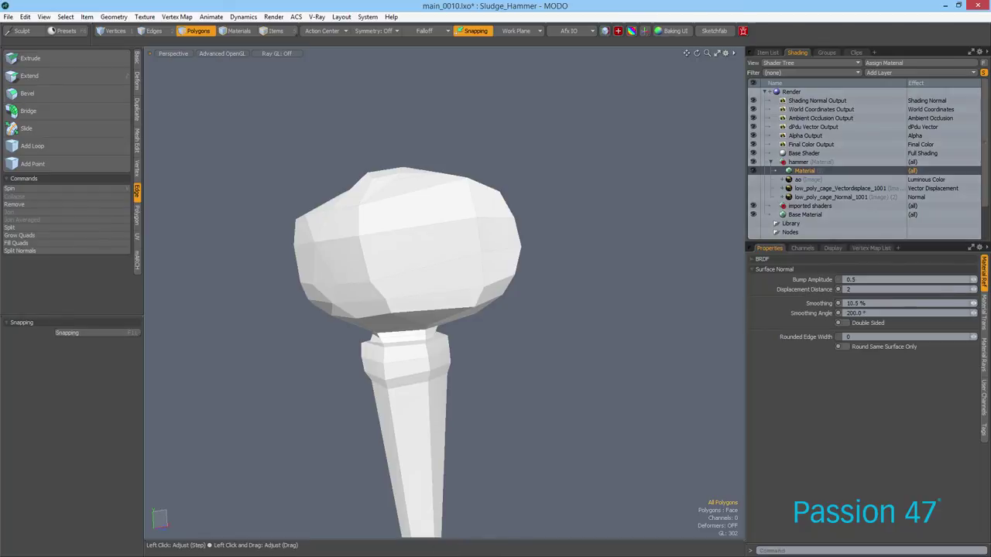
click(861, 303)
text(100)
key(Return)
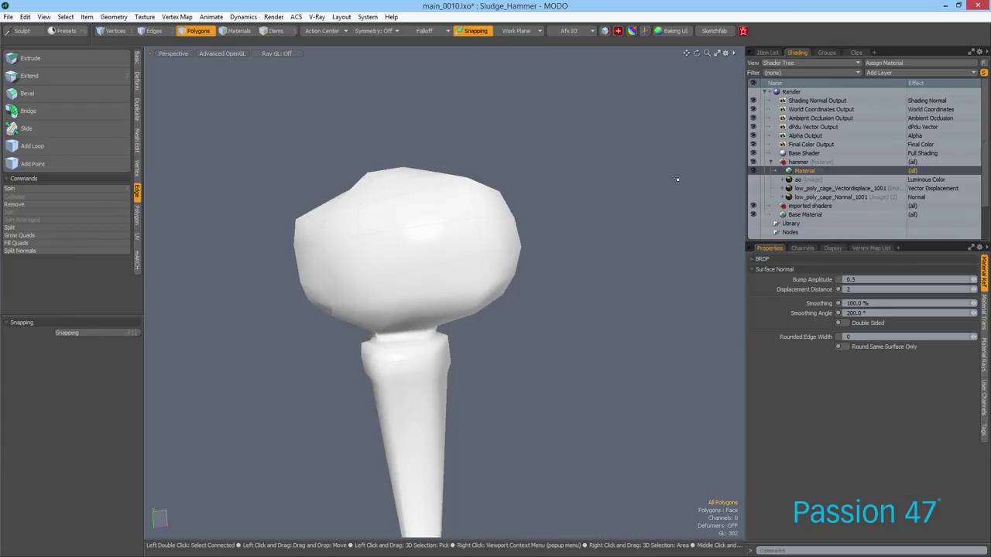
Select eleven polygons on the side of the hammer head and assign them to a smoothing group named rock
alt+drag(534, 277, 469, 259)
mouse_move(410, 252)
alt+mouse_down()
mouse_move(439, 261)
mouse_move(449, 222)
mouse_move(449, 266)
mouse_move(349, 279)
mouse_move(381, 301)
alt+mouse_up()
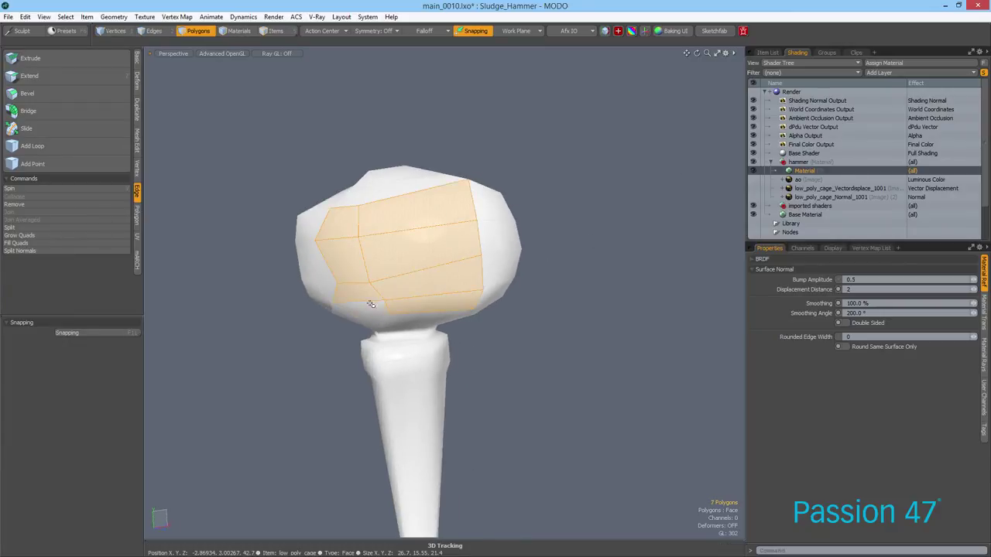
alt+drag(439, 213, 358, 288)
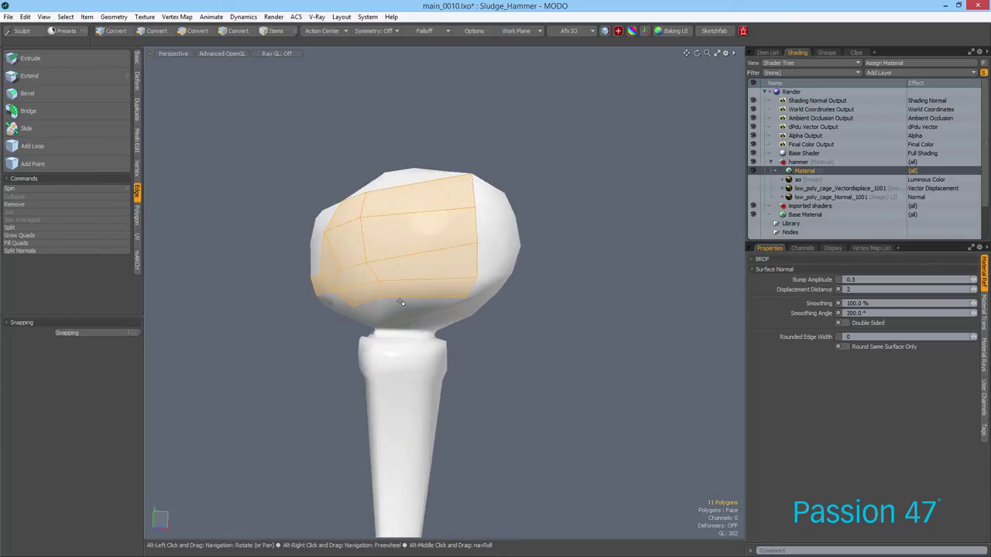
ctrl+alt+drag(462, 246, 436, 259)
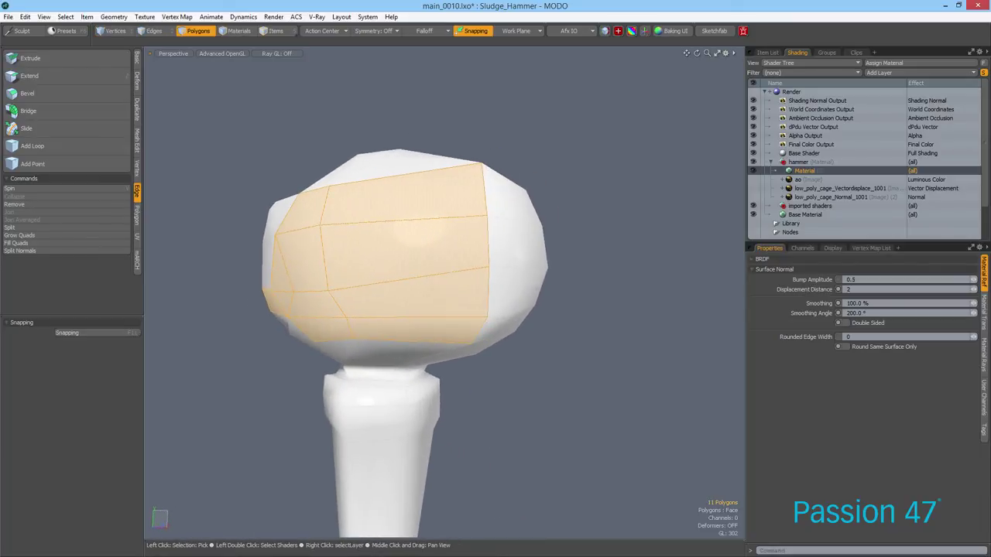
key(alt+Tab)
key(x)
key(x)
alt+drag(581, 159, 551, 158)
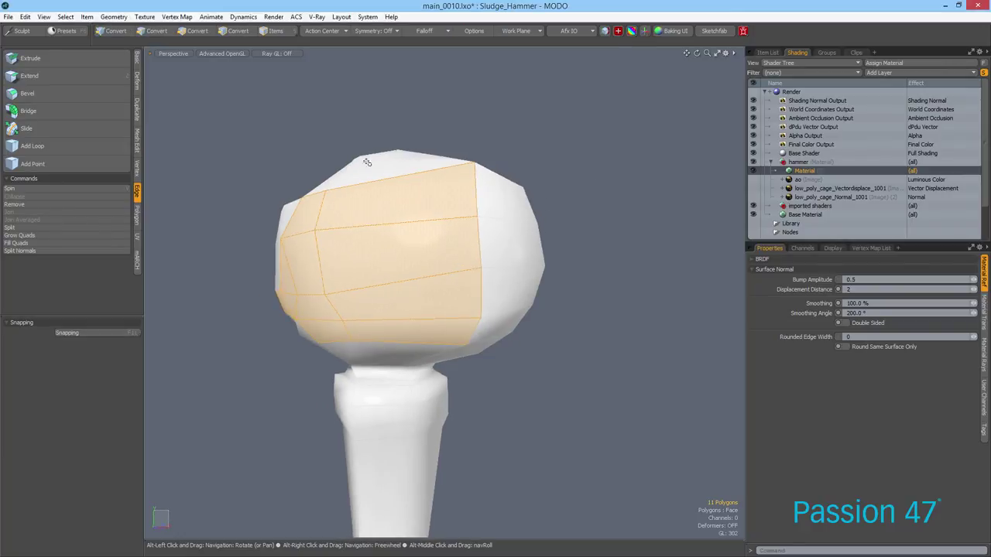
click(191, 18)
click(113, 16)
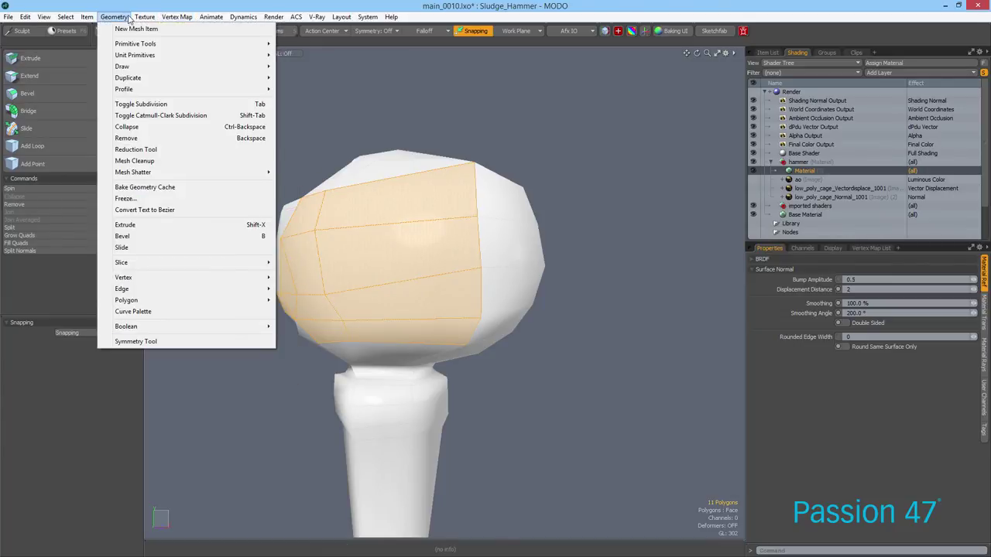
mouse_move(202, 302)
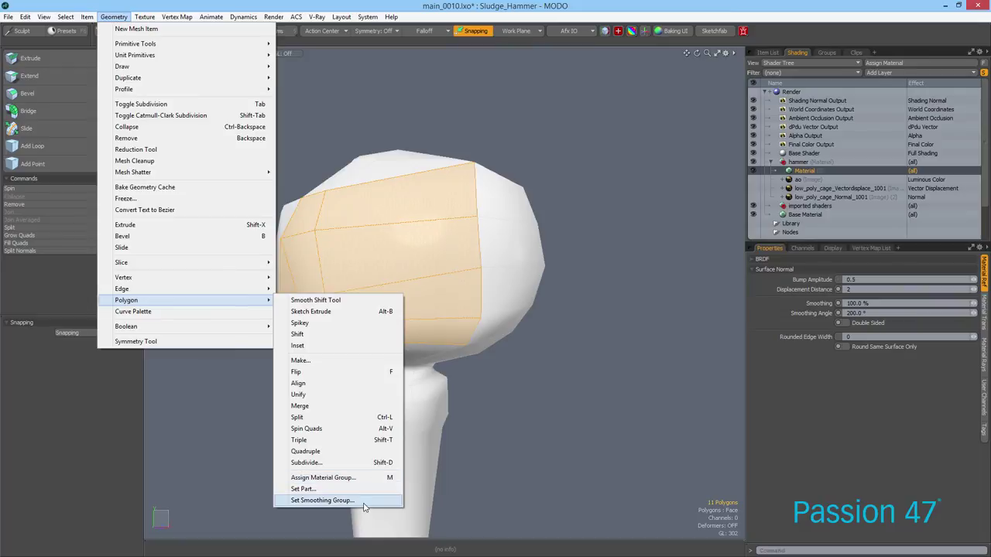
click(322, 501)
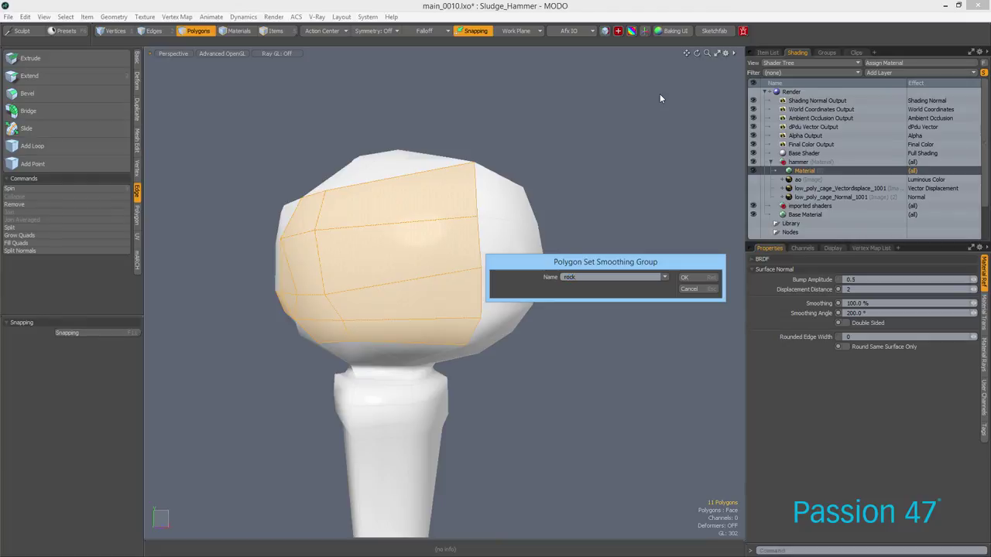
key(Return)
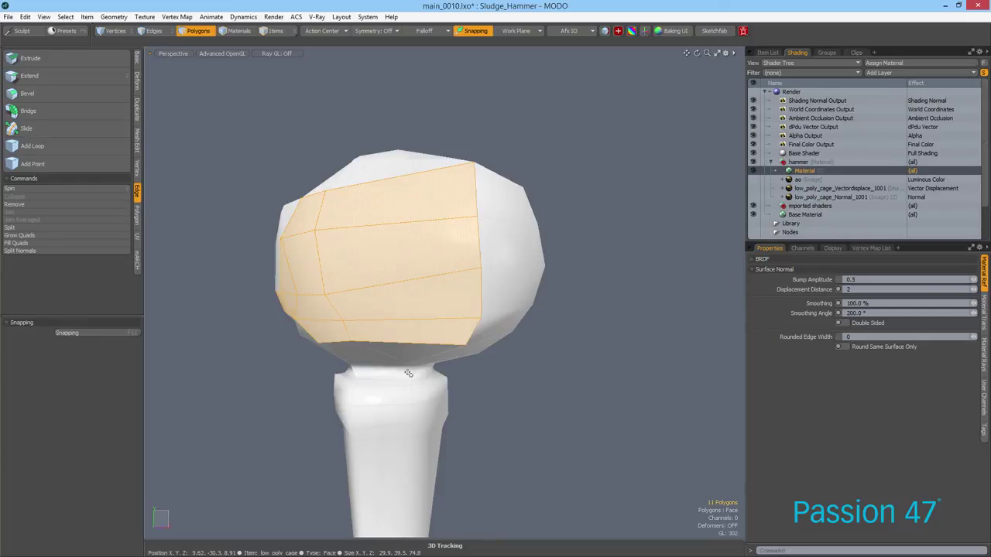
Drop the selection and examine the shading around the rock smoothing group in the viewport and the render preview
alt+drag(539, 268, 568, 260)
click(578, 186)
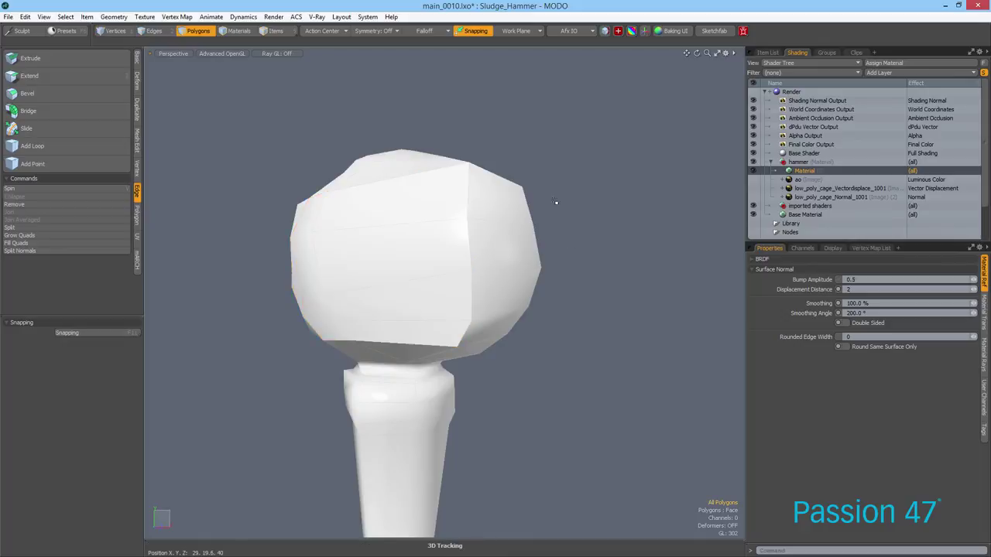
alt+drag(456, 294, 454, 194)
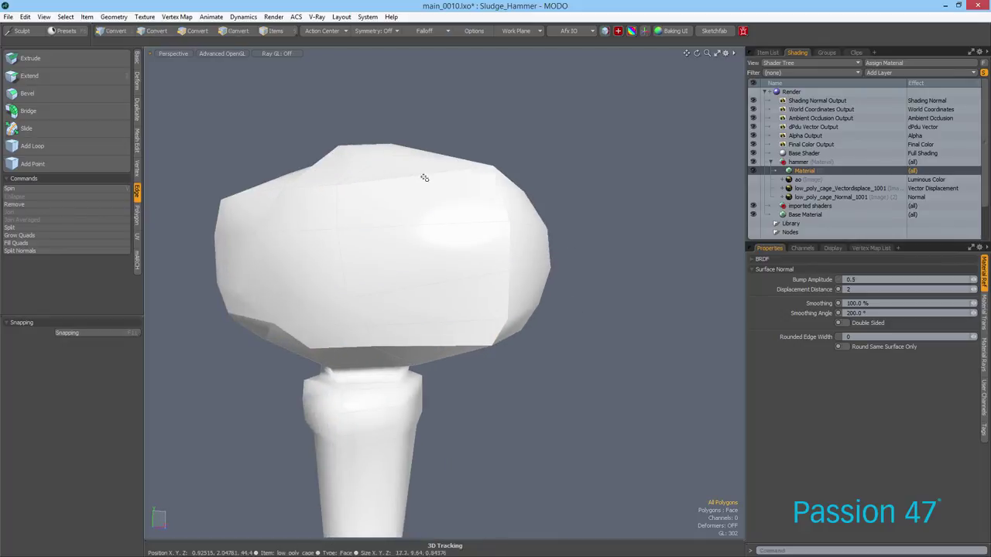
alt+drag(353, 298, 425, 294)
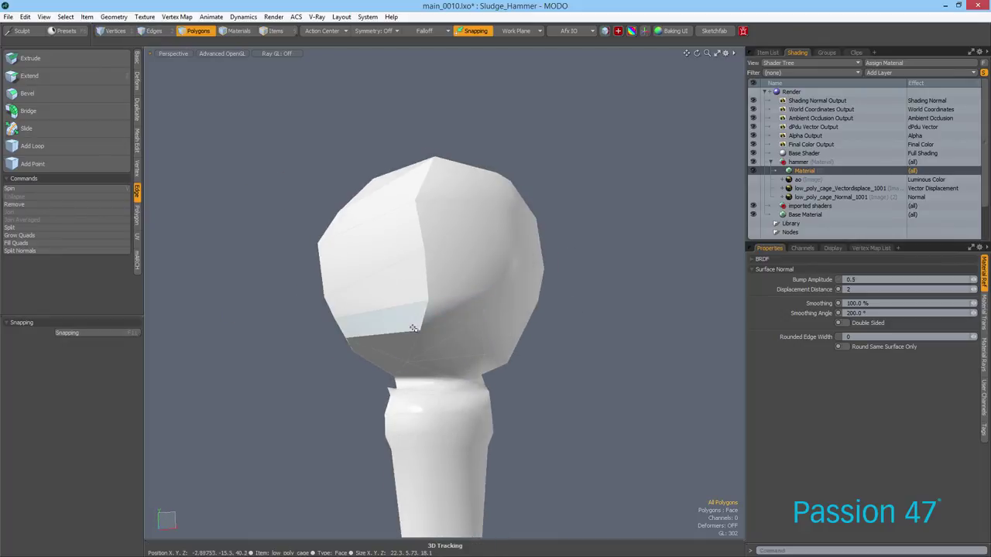
alt+drag(447, 132, 442, 143)
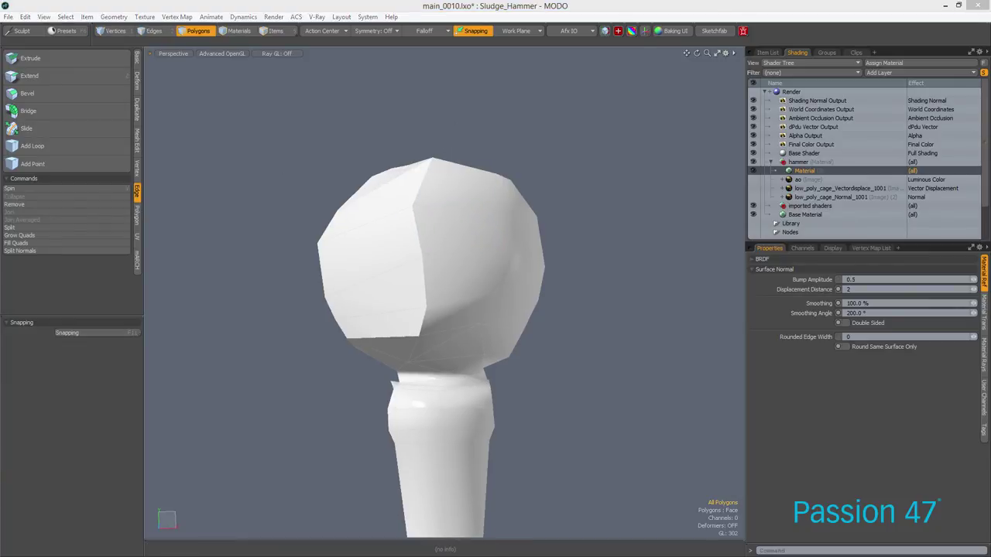
drag(0, 134, 788, 116)
mouse_move(622, 237)
alt+mouse_down()
mouse_move(699, 239)
mouse_move(605, 296)
mouse_move(559, 273)
mouse_move(611, 232)
alt+mouse_up()
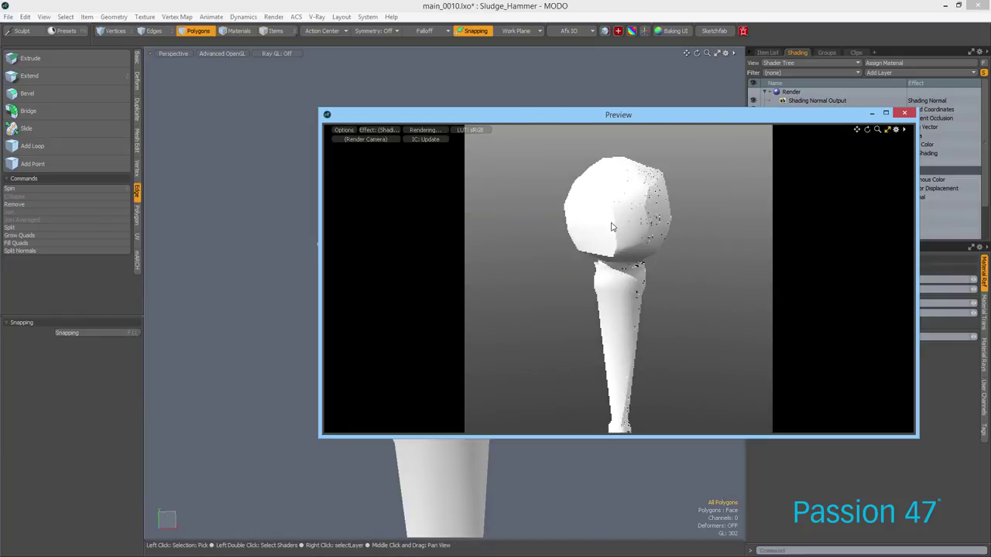
drag(620, 114, 4, 116)
Select the eight polygons on the hammer head's adjacent face and assign them to a smoothing group named rockB
mouse_move(478, 243)
alt+mouse_down()
mouse_move(542, 255)
mouse_move(541, 269)
alt+mouse_up()
drag(466, 204, 443, 345)
mouse_move(490, 177)
alt+mouse_down()
mouse_move(465, 117)
mouse_move(459, 159)
alt+mouse_up()
shift+drag(442, 328, 498, 250)
alt+drag(461, 178, 420, 228)
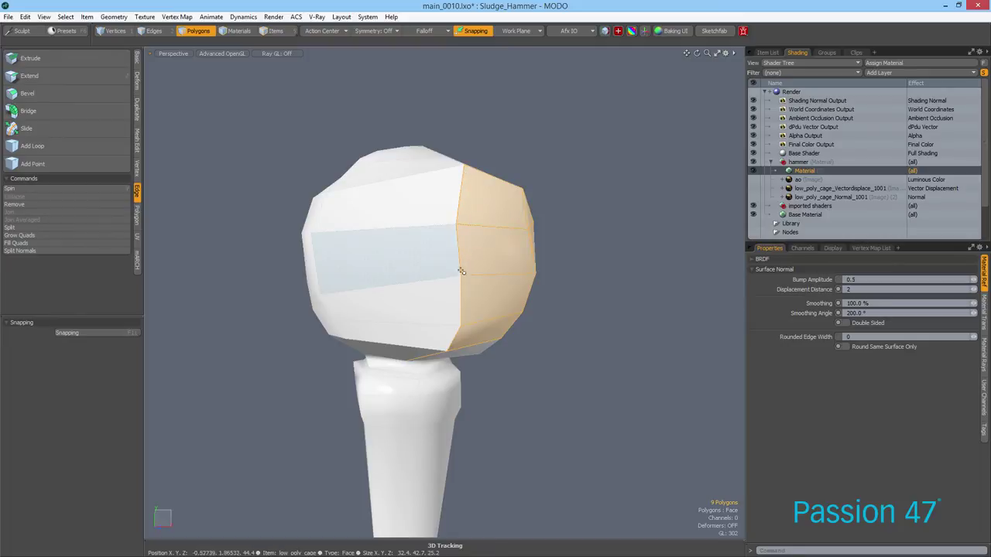
alt+drag(454, 332, 392, 233)
ctrl+click(424, 337)
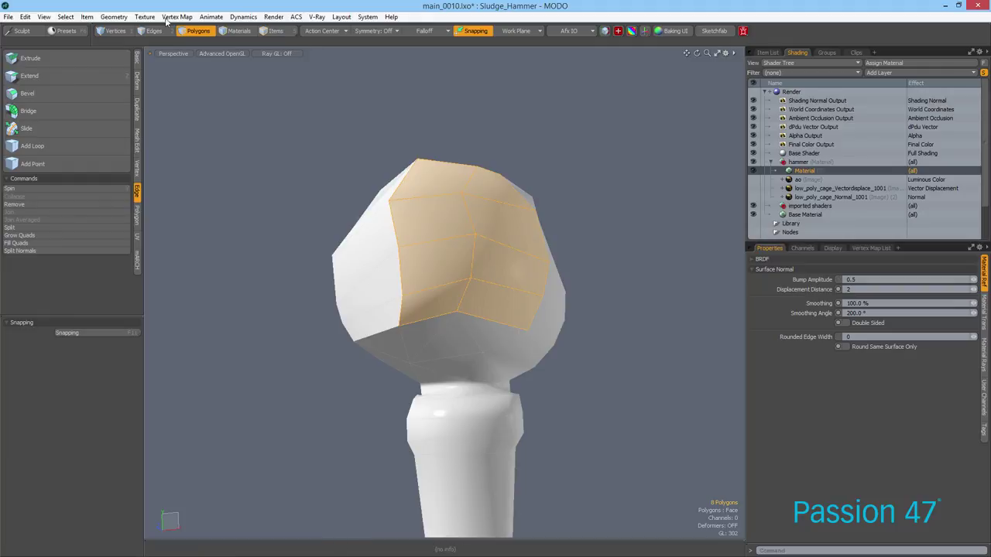
click(118, 17)
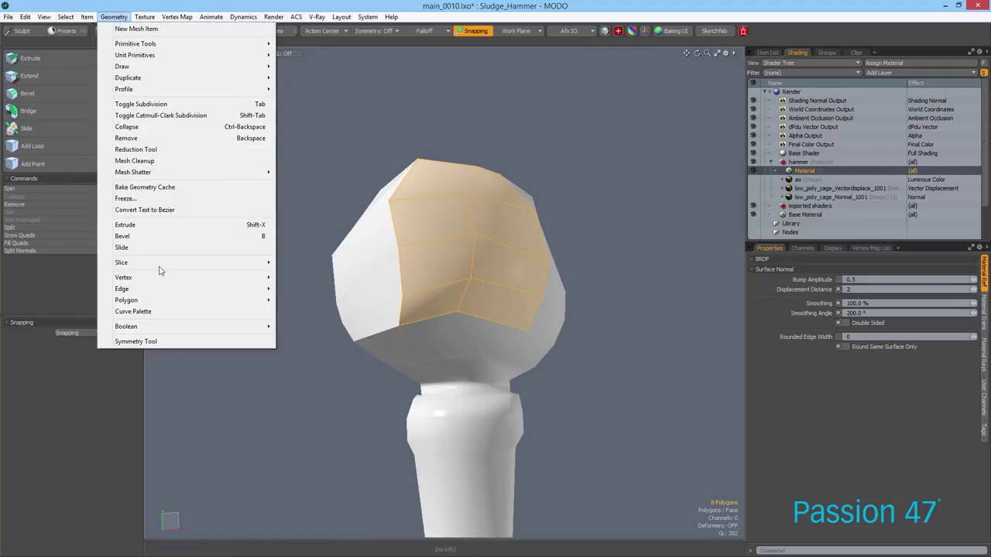
mouse_move(228, 305)
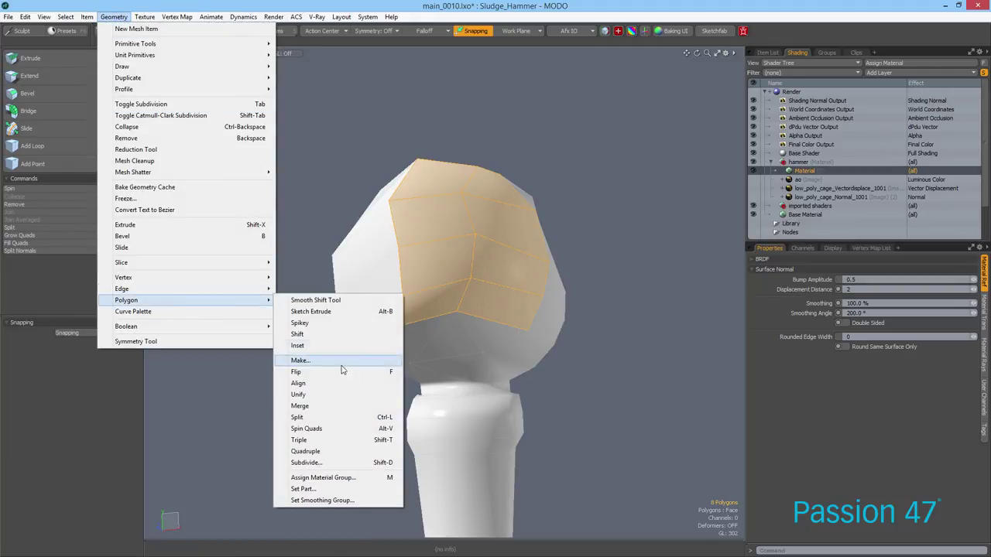
click(340, 500)
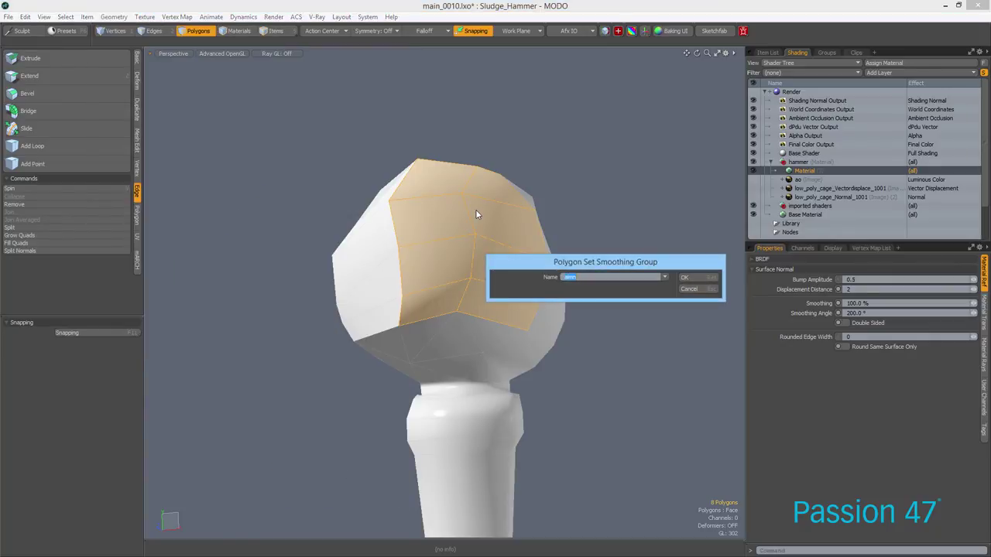
text(rockB)
click(686, 277)
Clear the selection and examine the boundary between the rock and rockB smoothing groups in the viewport and render preview
alt+drag(537, 206, 576, 283)
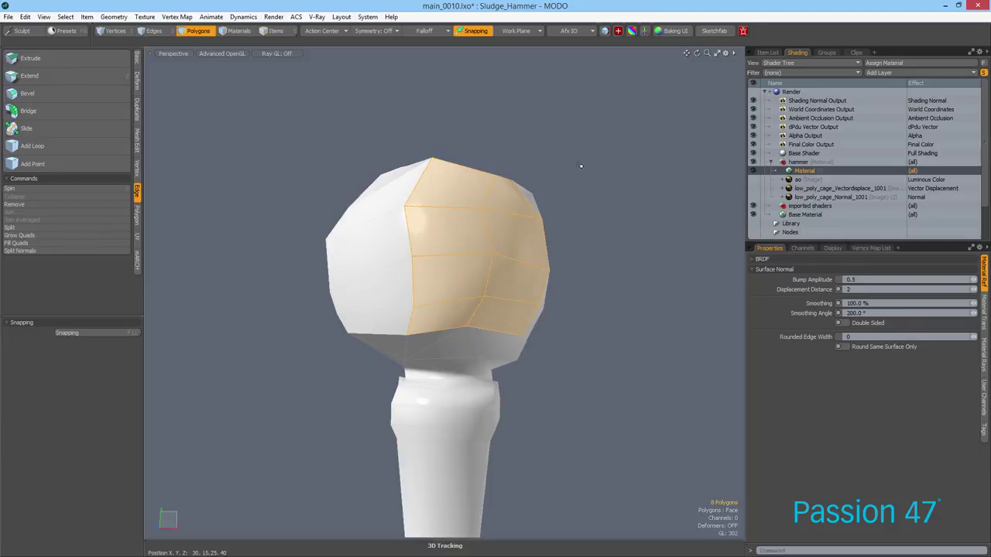
click(579, 172)
key(alt+Tab)
drag(0, 129, 539, 107)
alt+drag(472, 222, 516, 183)
click(515, 182)
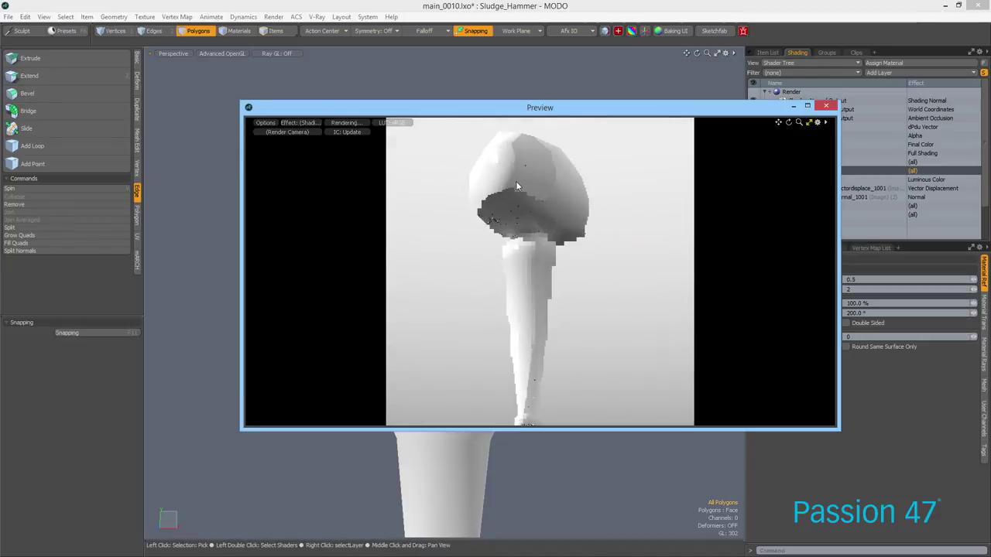
click(826, 105)
key(F8)
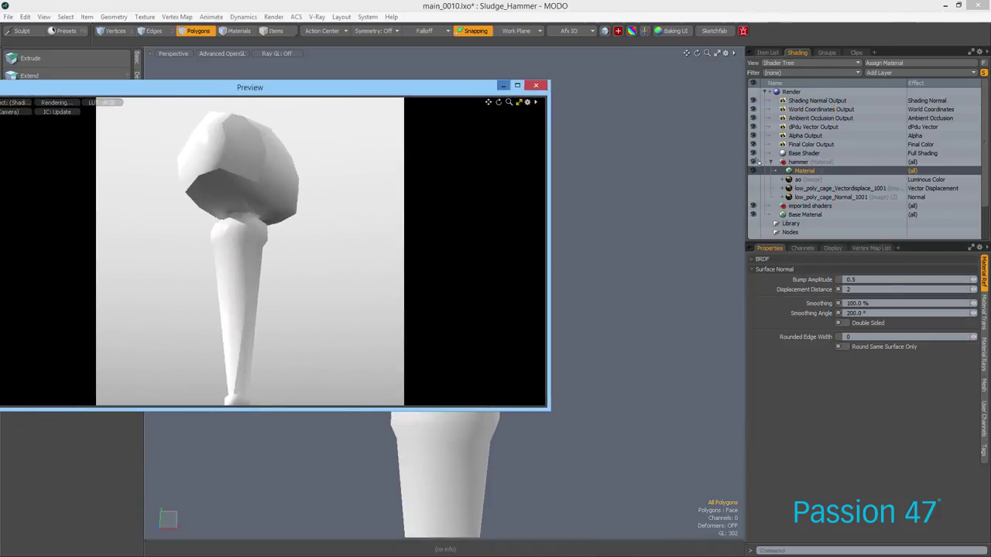
Lower the Material's Smoothing to 61.5% and check the hammer's shading in the render preview and viewport
drag(973, 303, 942, 304)
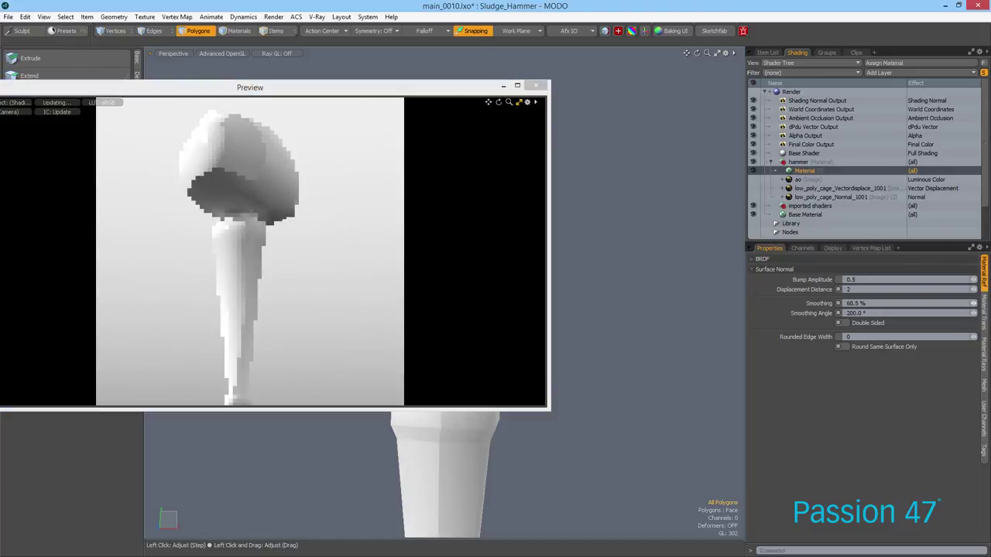
alt+drag(271, 254, 256, 240)
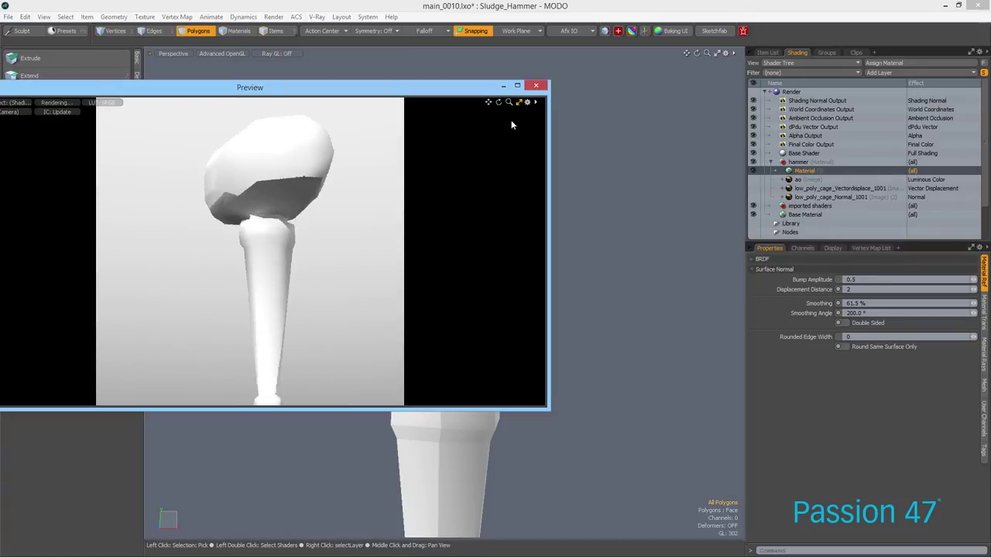
click(503, 86)
alt+drag(515, 242, 426, 294)
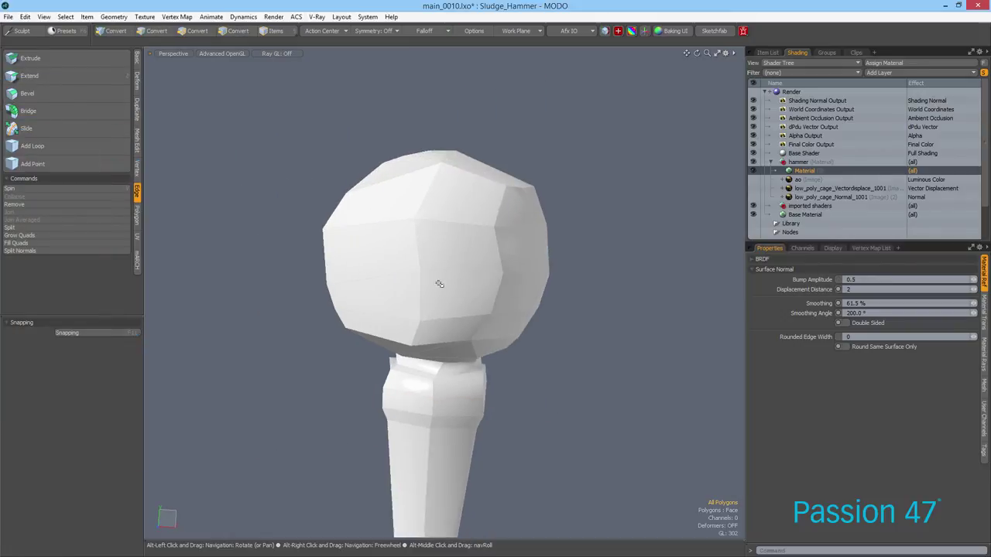
Select six polygons spanning the faces of the hammer head and assign them together to one of the existing smoothing groups
drag(420, 247, 473, 279)
alt+drag(442, 249, 464, 243)
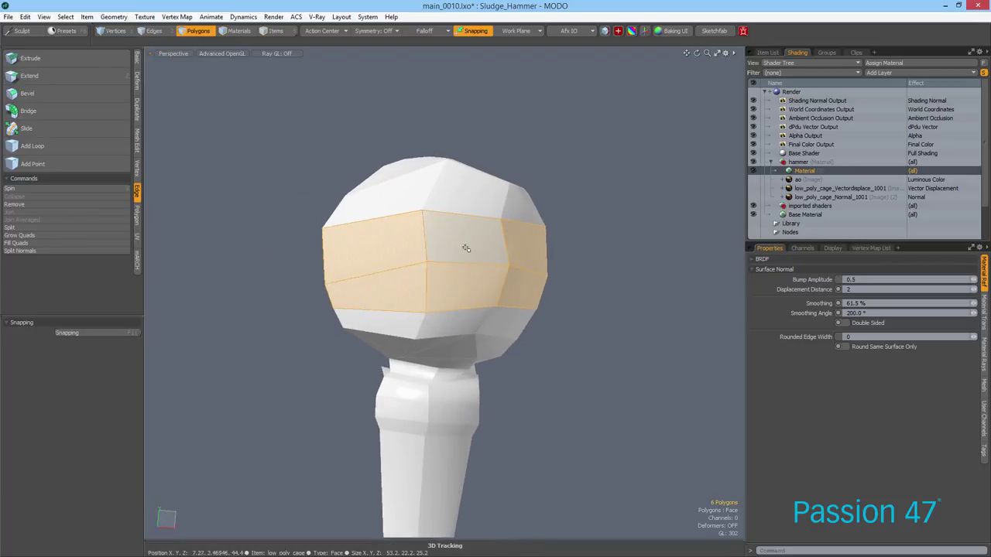
click(113, 16)
mouse_move(179, 302)
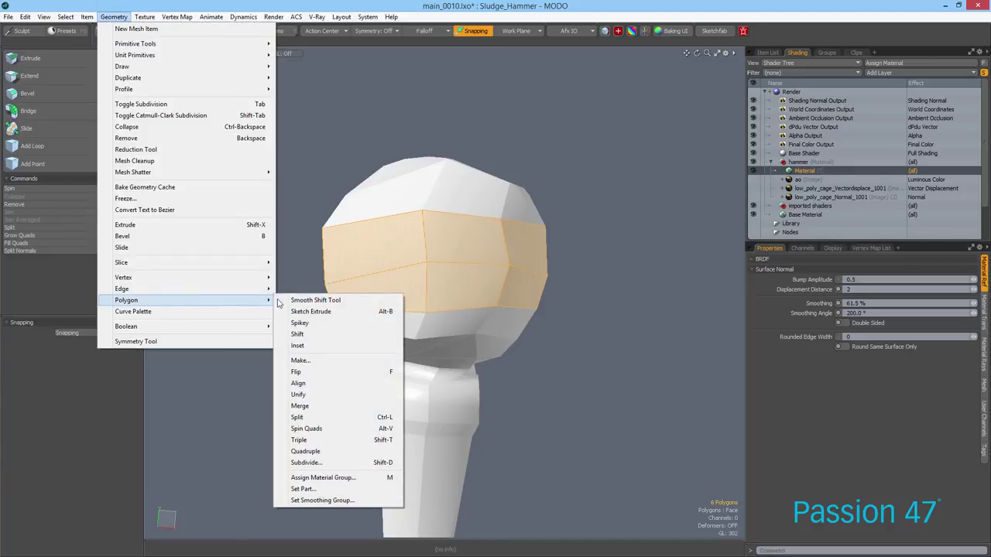
click(331, 502)
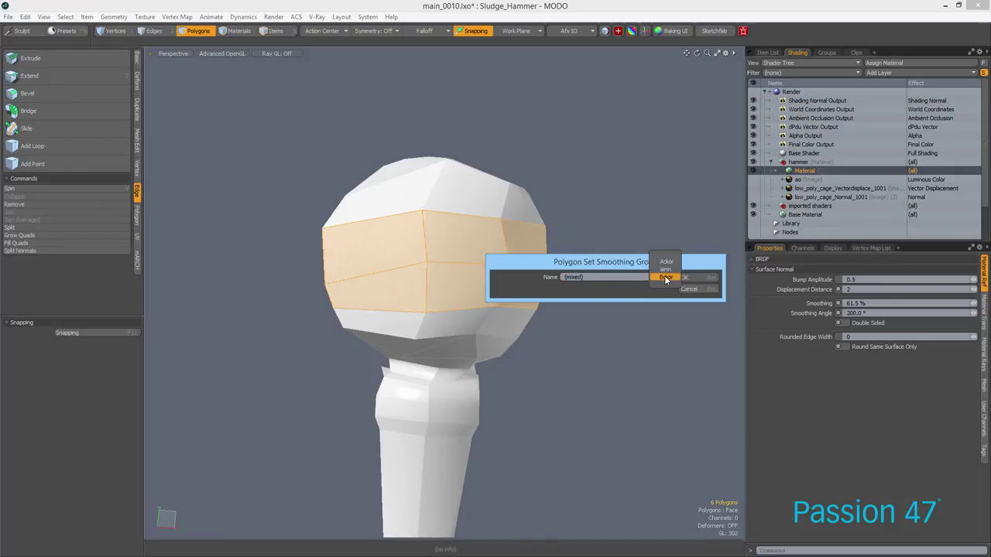
click(612, 277)
drag(637, 264, 668, 126)
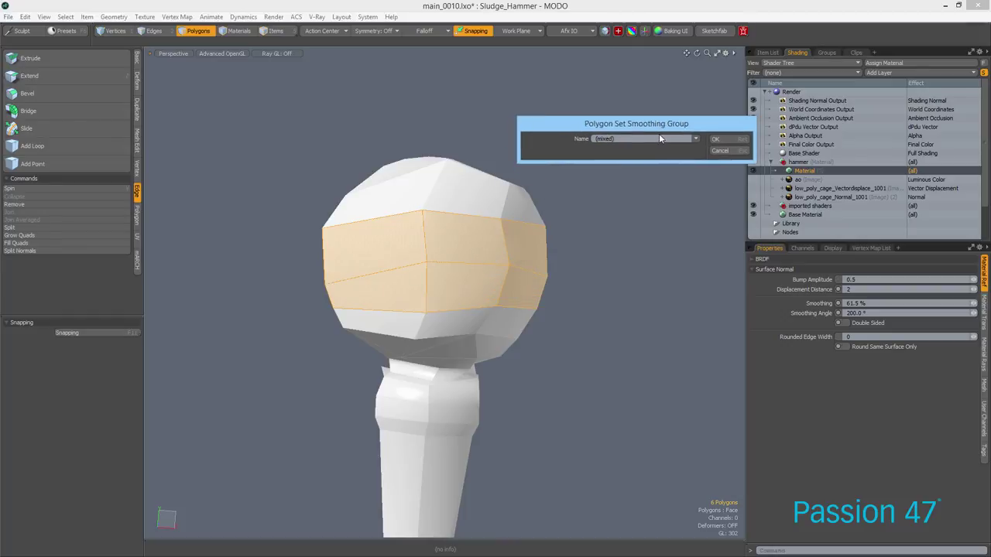
click(695, 138)
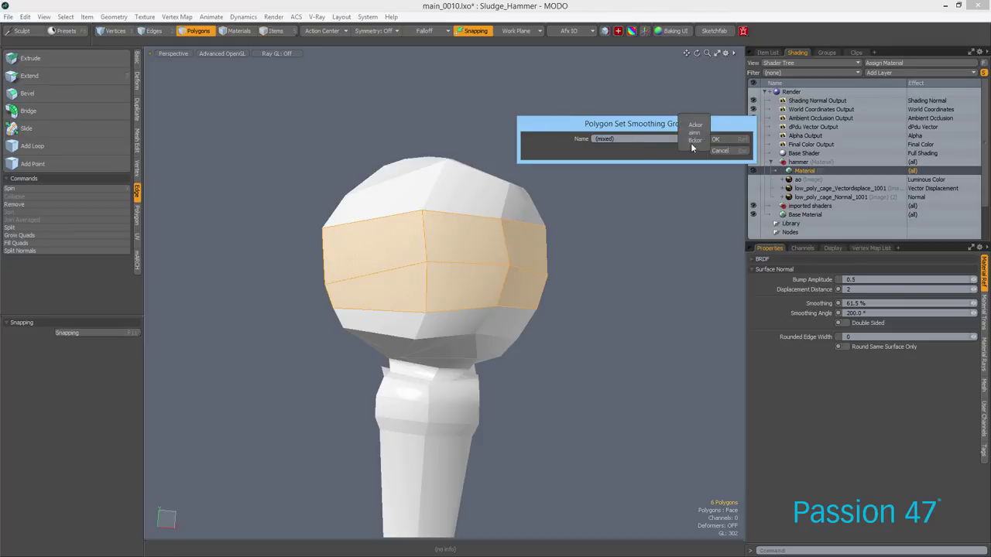
click(693, 141)
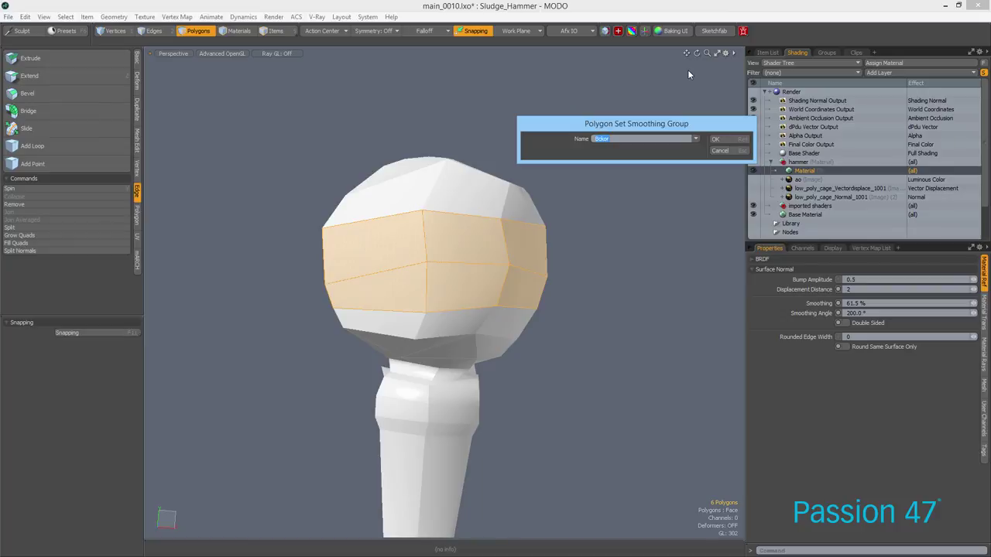
key(Return)
text(anim)
key(Return)
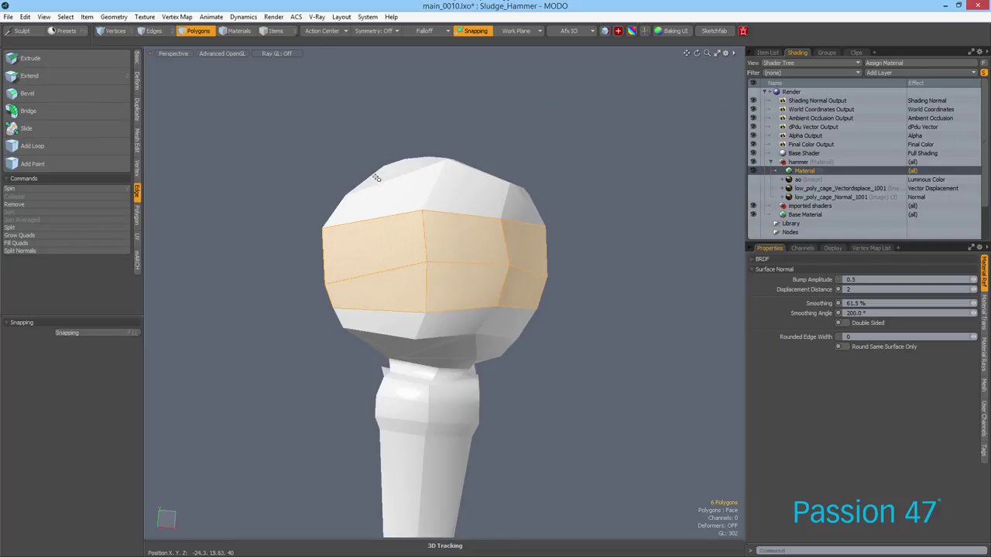
Clear the selection, examine the hammer head's shading from another side and look up the Set Vertex Normals command
click(376, 146)
alt+drag(376, 146, 518, 173)
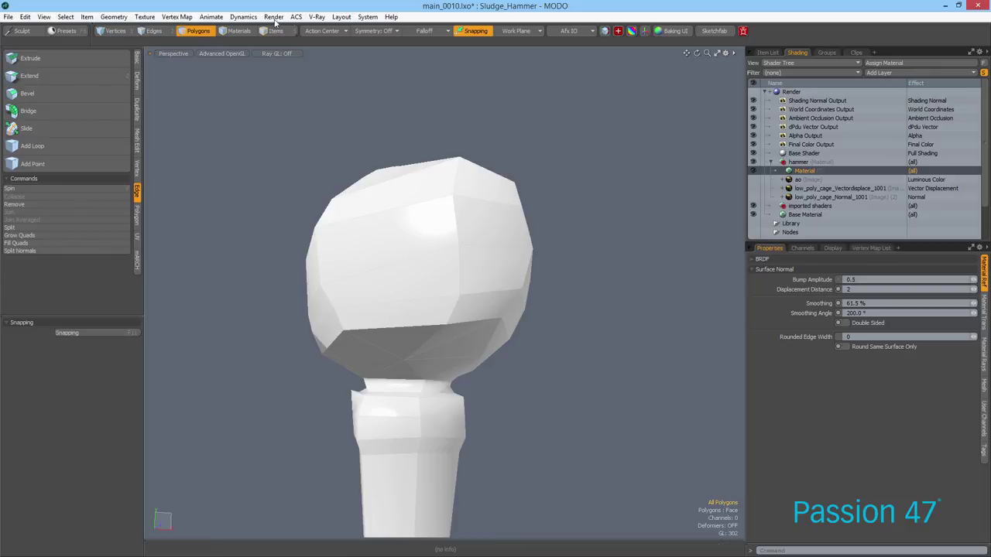
click(177, 16)
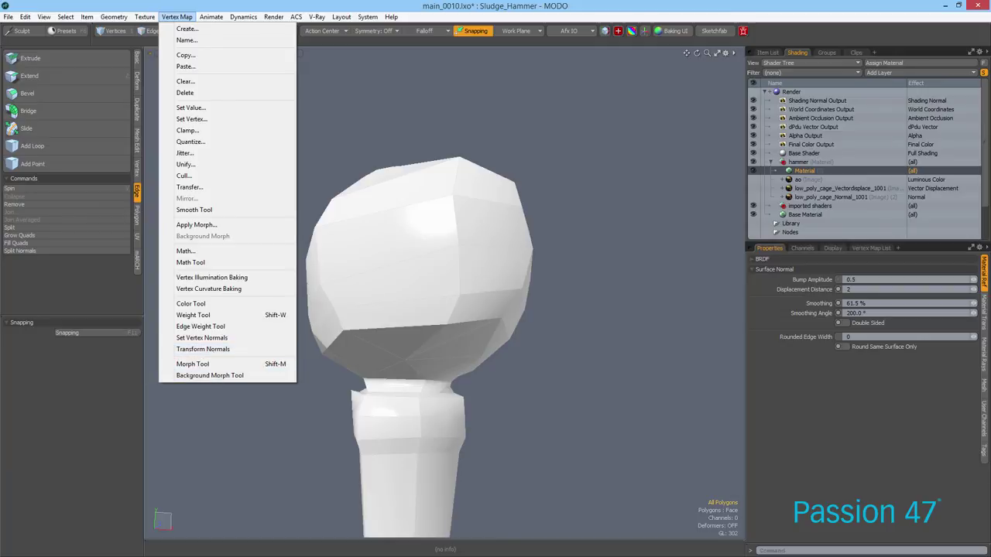
click(202, 337)
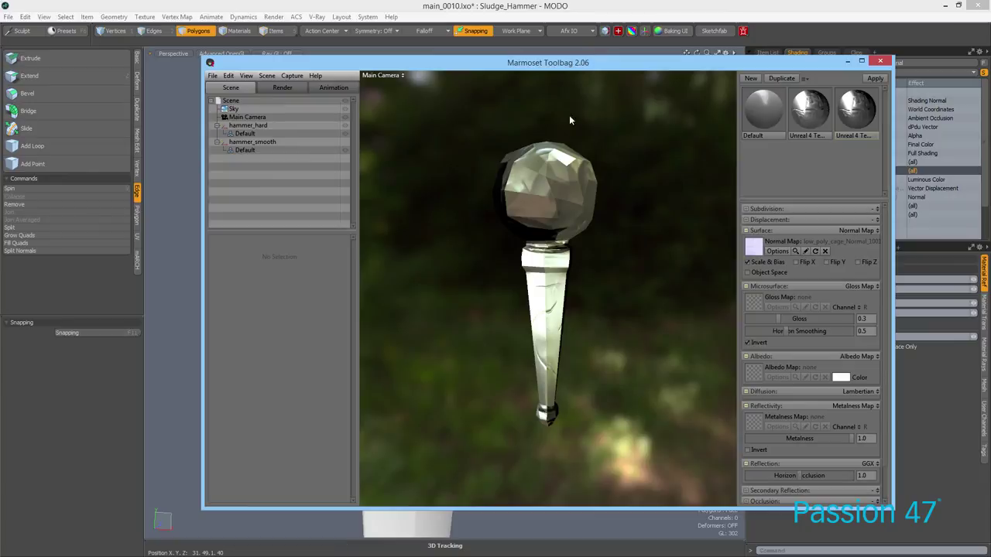
Switch to Marmoset Toolbag, examine the hammer's shading from several angles and up close, and move its window aside to return to MODO
drag(569, 114, 475, 226)
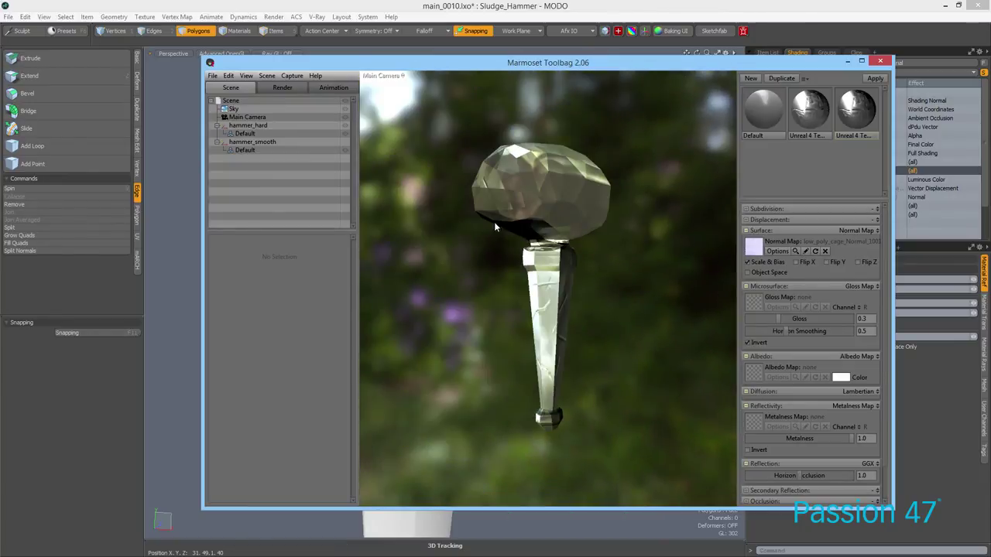
mouse_move(564, 284)
right_down()
mouse_move(588, 313)
mouse_move(574, 296)
right_up()
drag(574, 297, 476, 288)
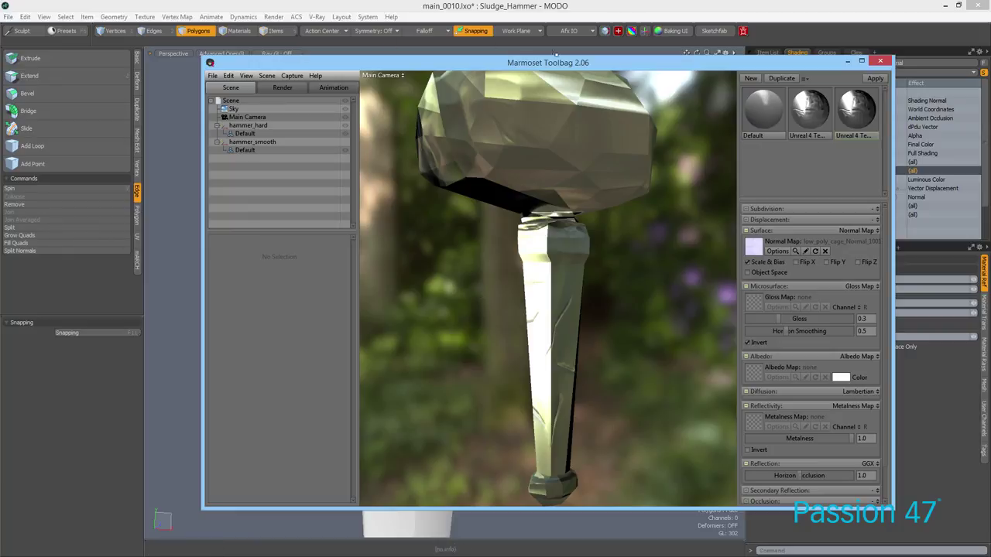
drag(602, 66, 0, 116)
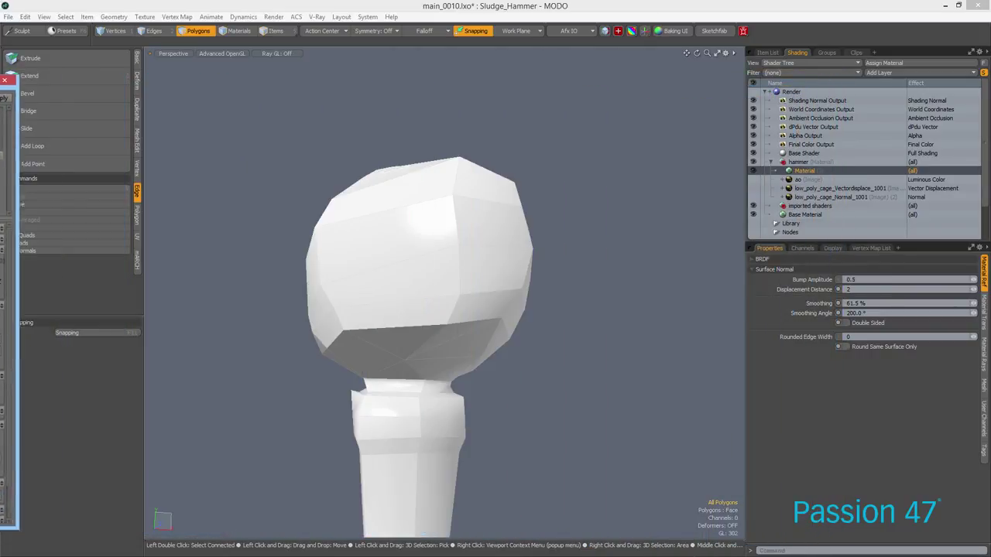